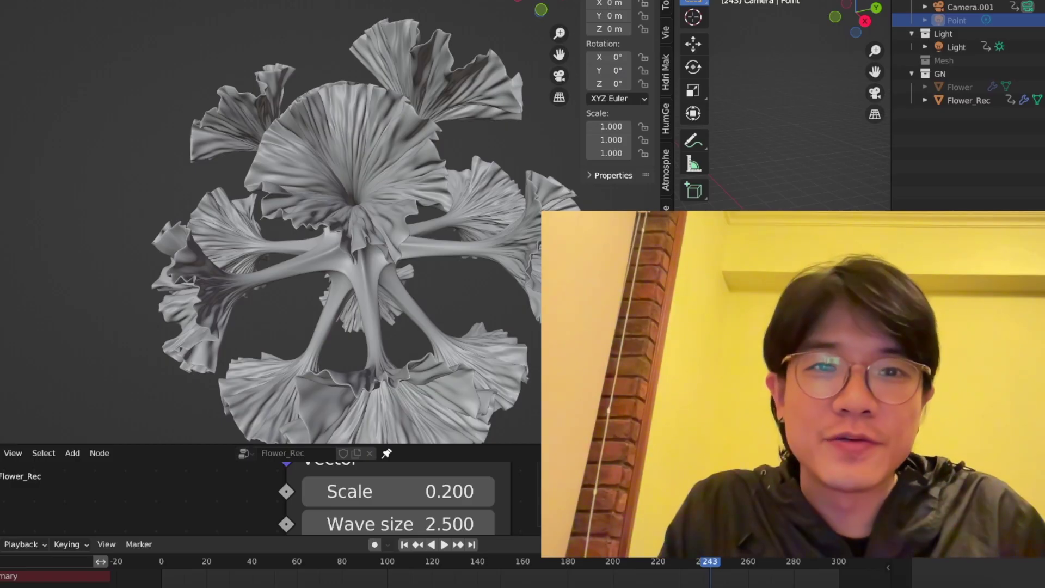
Examine the finished ruffled flower model from several angles, along with the Differential Growth add-on reference video.
middle_click_drag(479, 245, 390, 268)
scroll(394, 221, "up", 5)
scroll(395, 224, "down", 5)
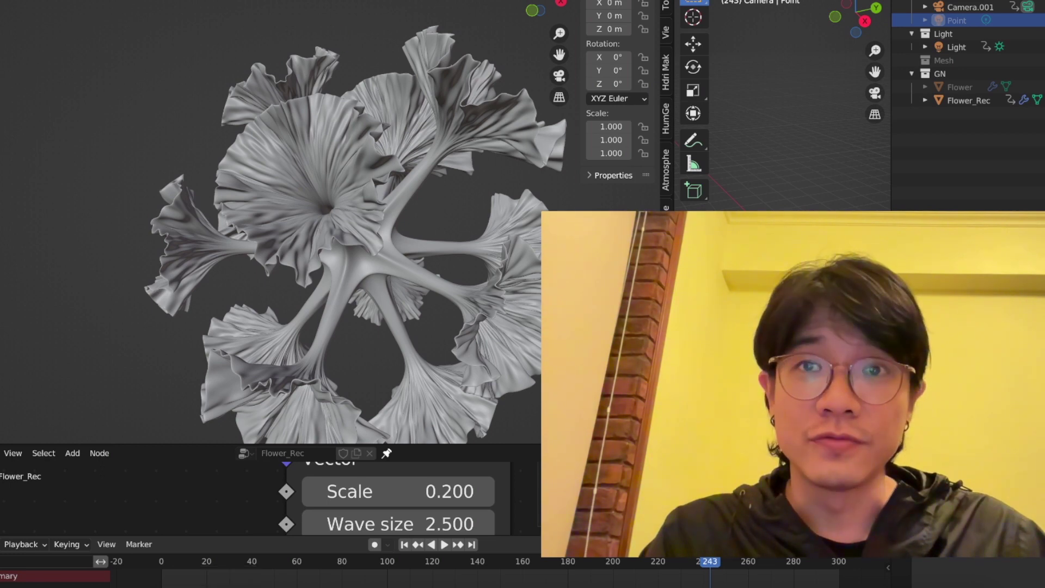
key("alt+Tab")
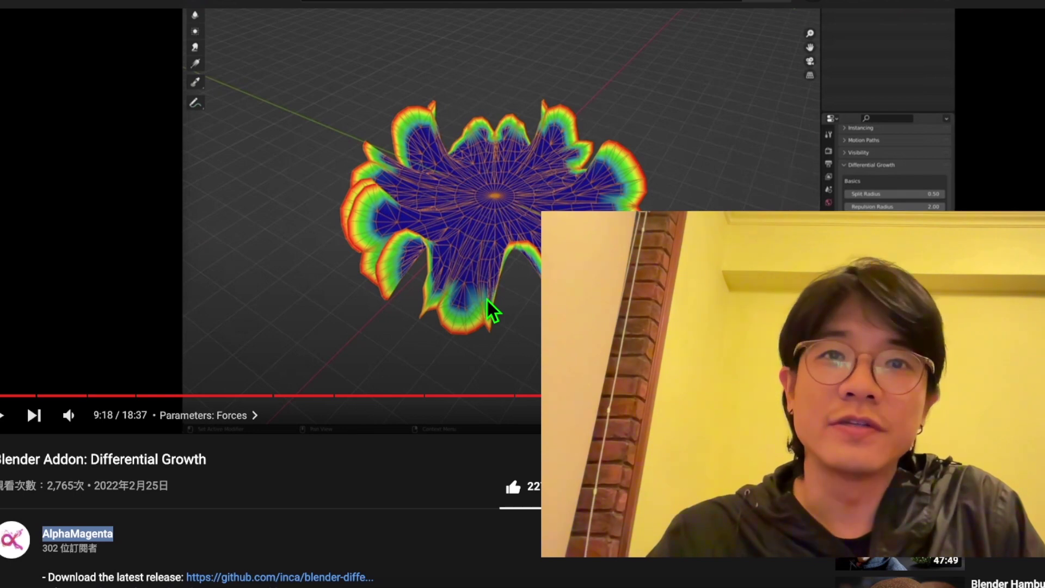
scroll(361, 438, "down", 2)
scroll(362, 438, "up", 1)
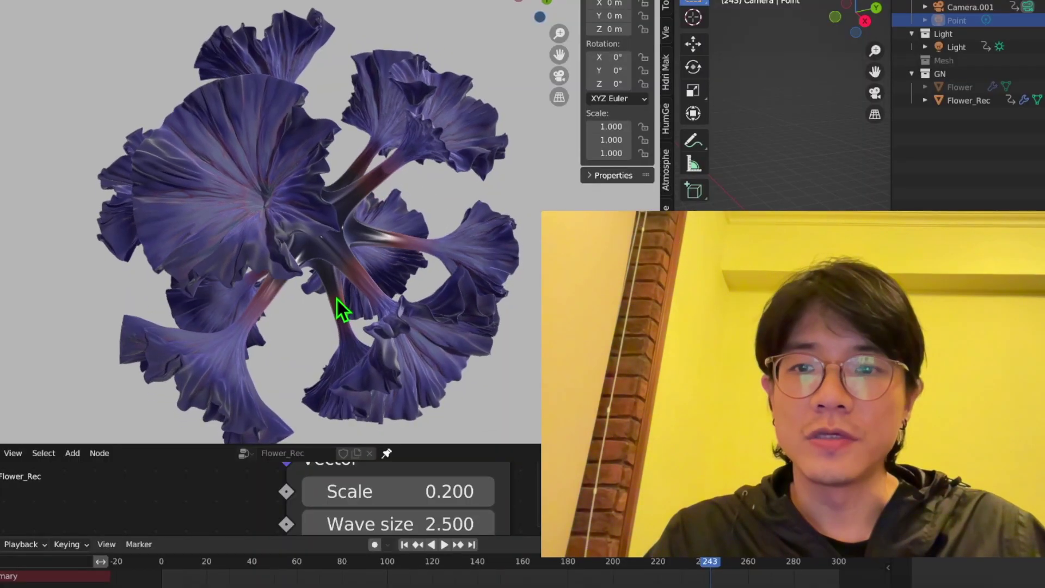
scroll(337, 299, "up", 3)
scroll(342, 301, "up", 2)
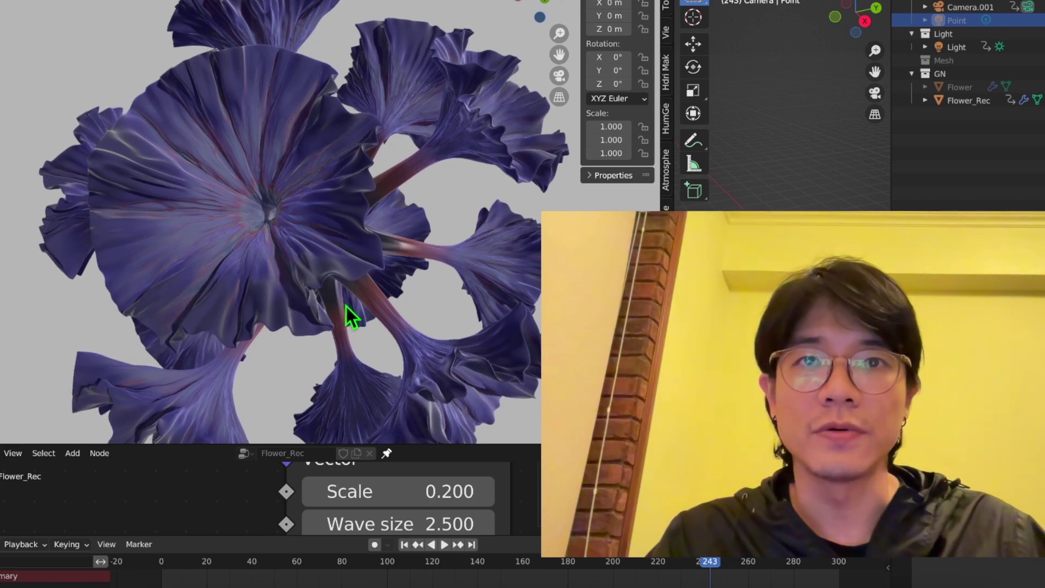
middle_click_drag(347, 306, 443, 256)
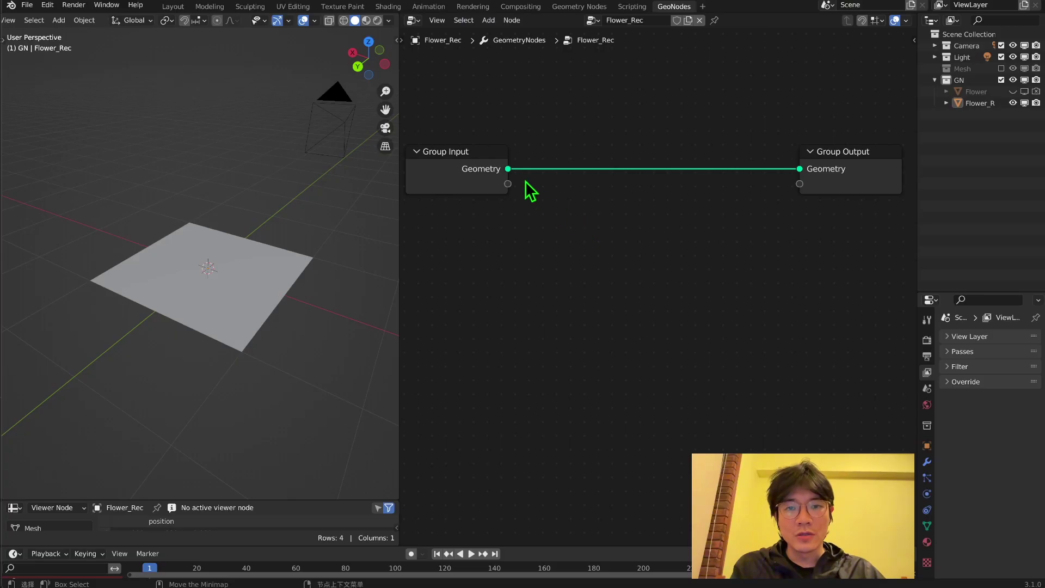
Disconnect Group Input from Group Output and feed the output with a new Ico Sphere node instead.
left_click_drag(801, 171, 700, 221)
key("shift+a")
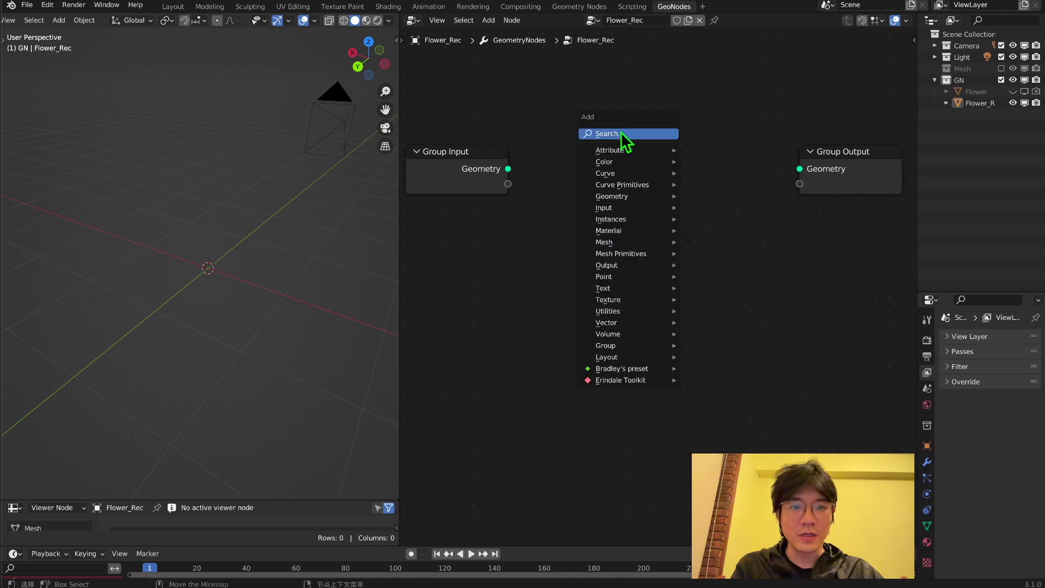
left_click(626, 135)
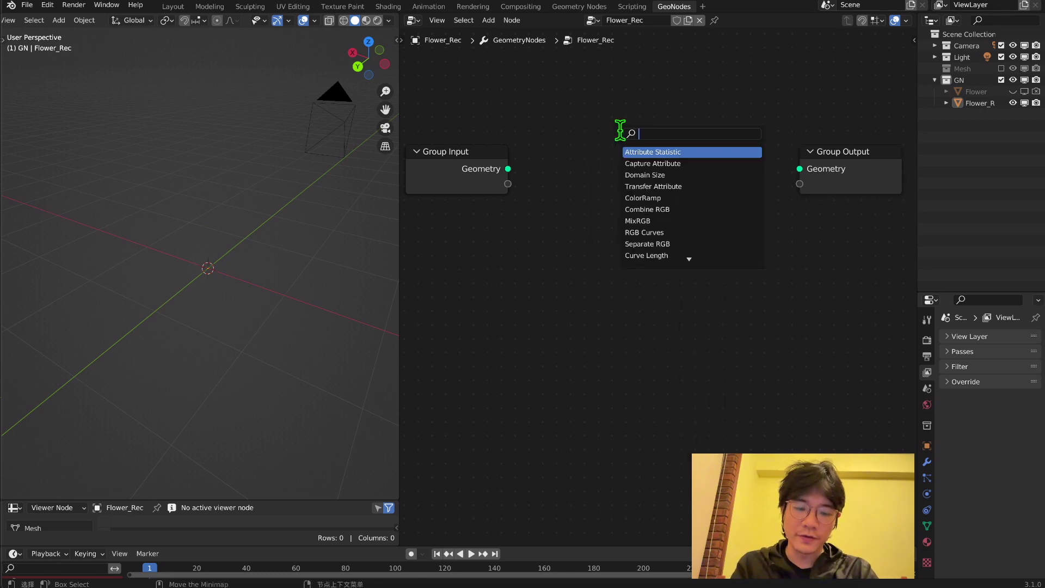
type("s")
key("BackSpace")
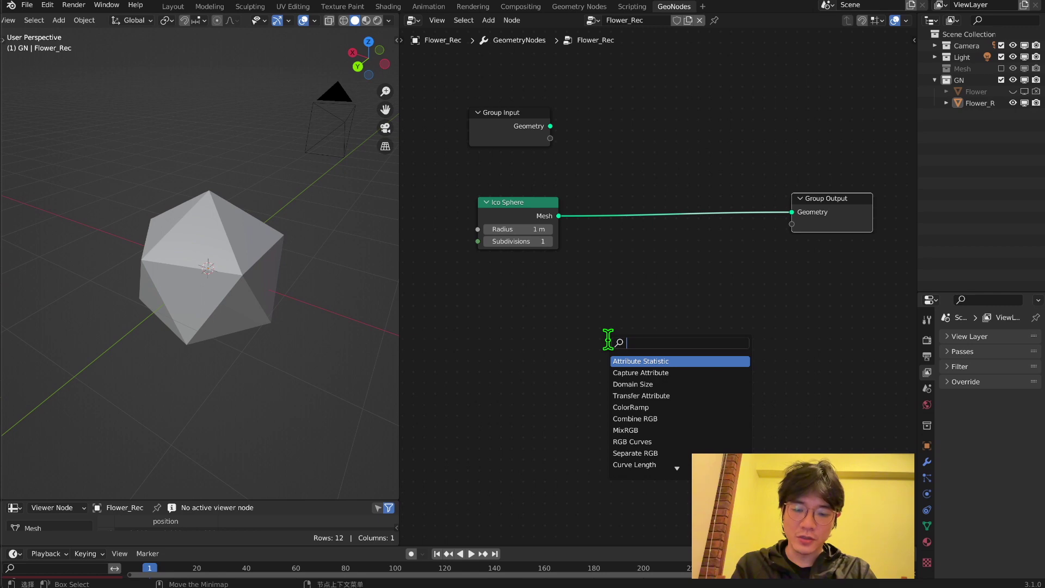
Insert a Dual Mesh node followed by an Extrude Mesh node between the Ico Sphere and the Group Output.
type("dual mesh")
key("Return")
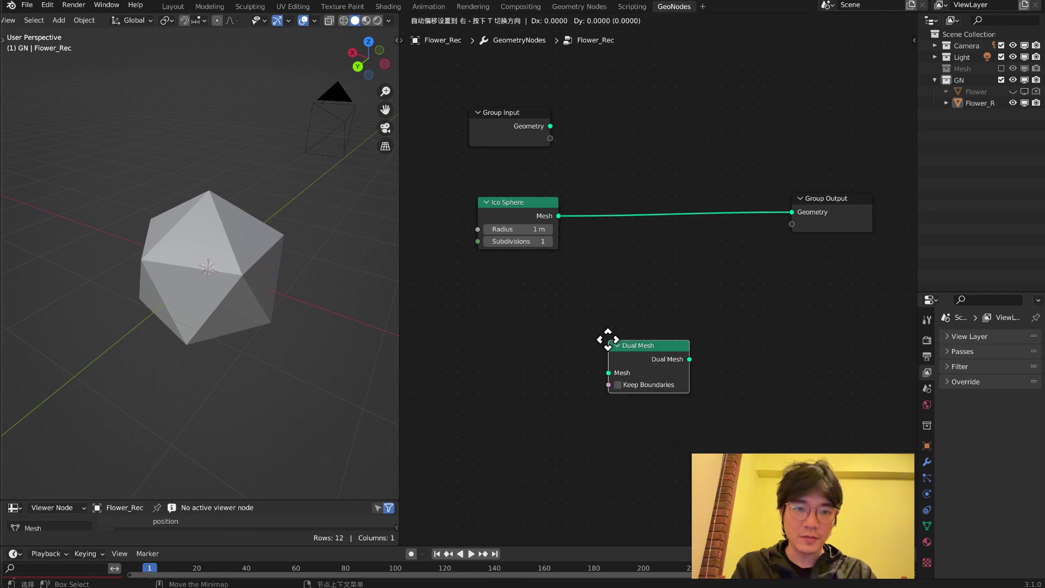
left_click(596, 308)
key("shift+a")
type("extrude mesh")
key("Return")
left_click(677, 218)
key("KP_Decimal")
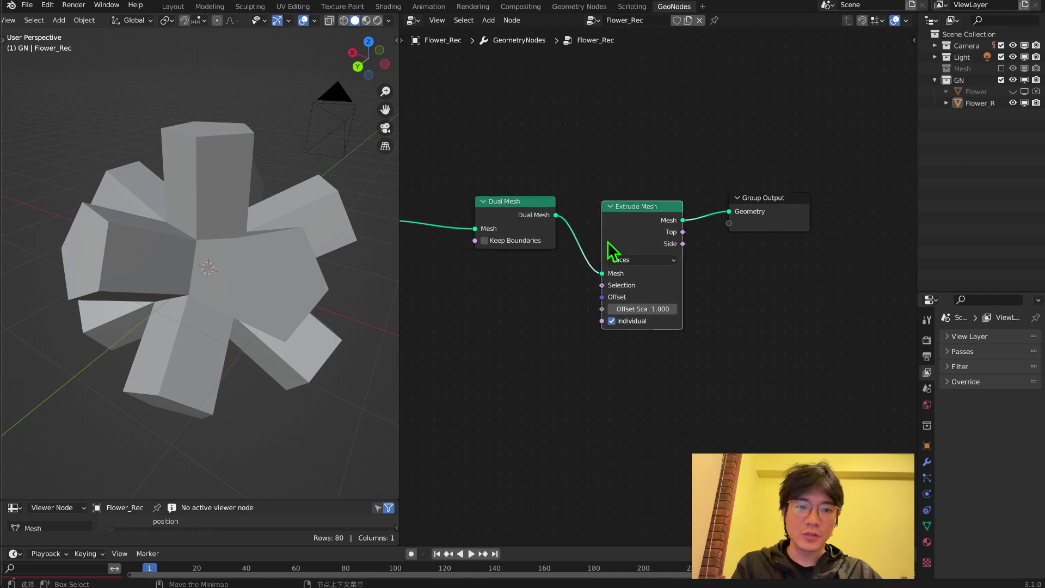
Insert a Delete Geometry node after Extrude Mesh, set its domain to Face, and link Extrude Mesh's Top output to its Selection.
left_click_drag(763, 203, 800, 205)
middle_click_drag(643, 372, 670, 382)
key("shift+a")
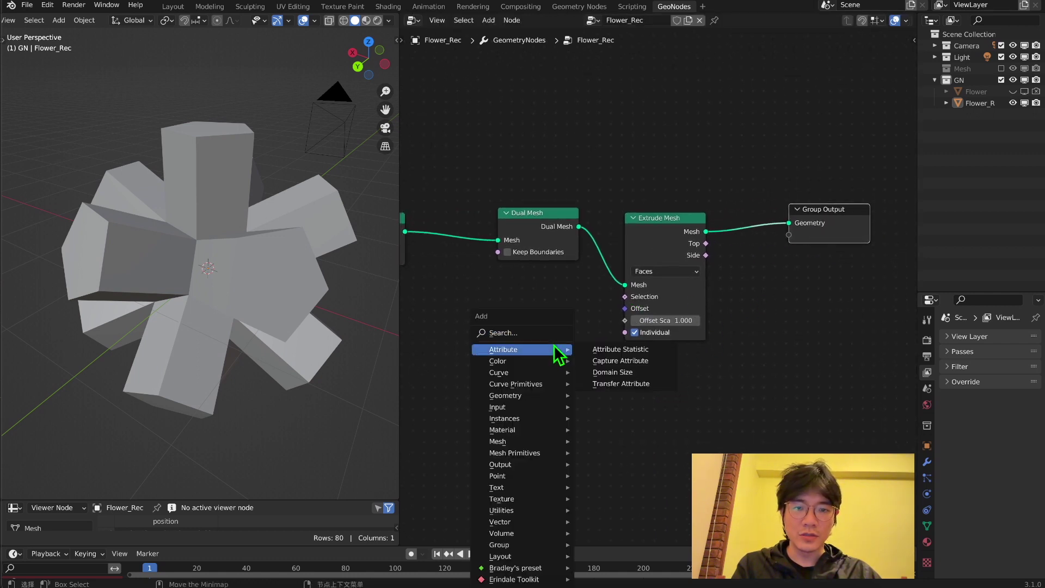
type("del")
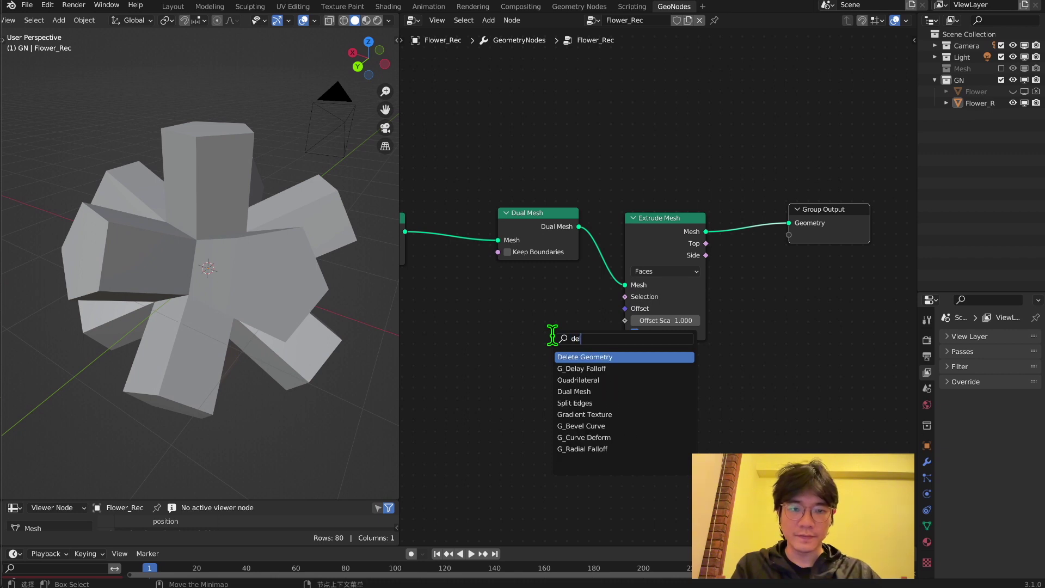
key("Return")
left_click(773, 234)
left_click(789, 219)
left_click(786, 257)
left_click_drag(706, 243, 749, 260)
middle_click_drag(244, 283, 264, 217)
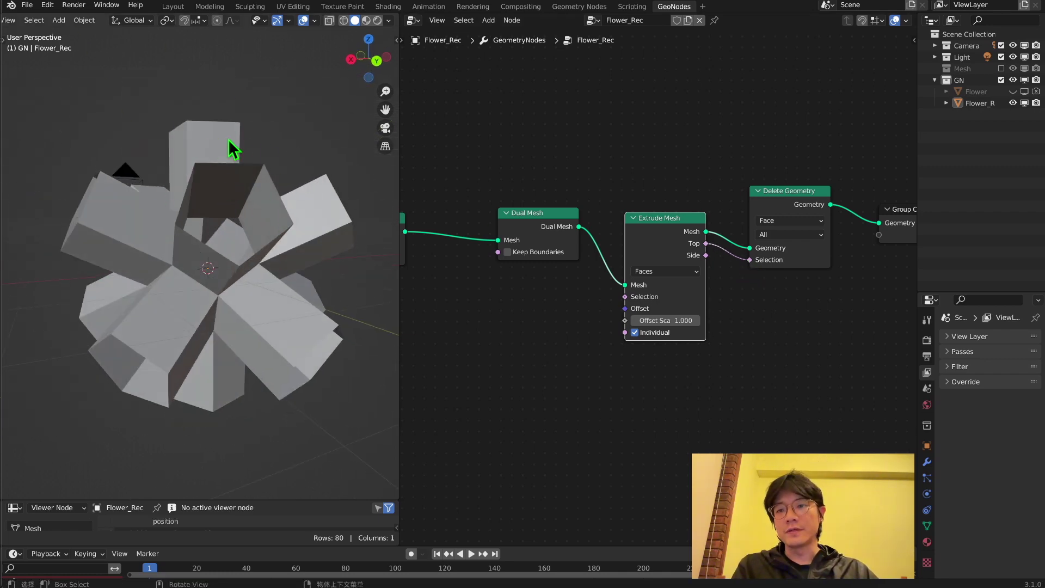
middle_click_drag(243, 147, 209, 202)
Set the Ico Sphere radius to 0.02 m.
middle_click_drag(489, 341, 603, 326)
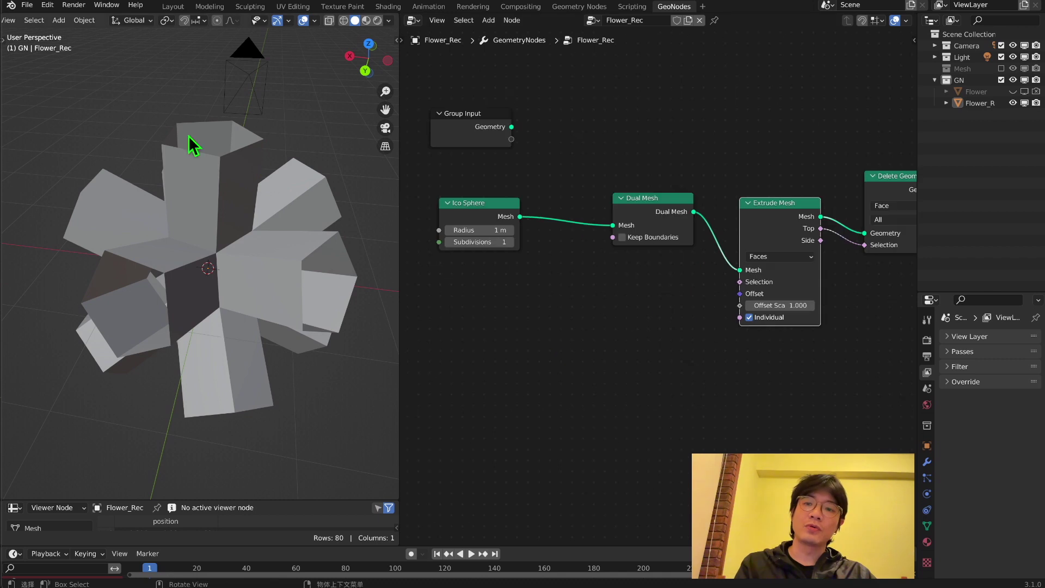
scroll(240, 165, "down", 3)
middle_click_drag(240, 166, 227, 189)
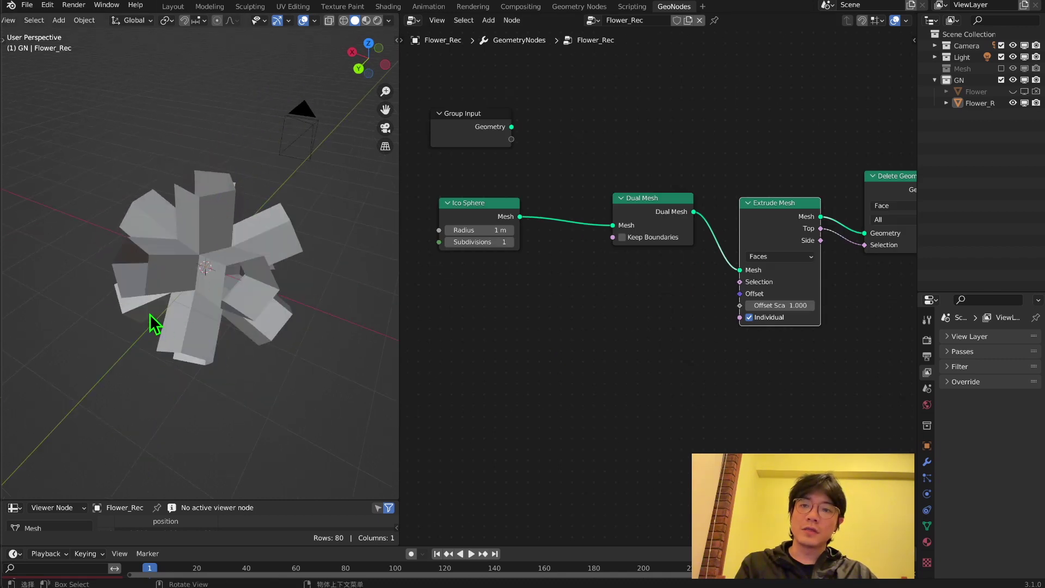
middle_click_drag(193, 283, 204, 256)
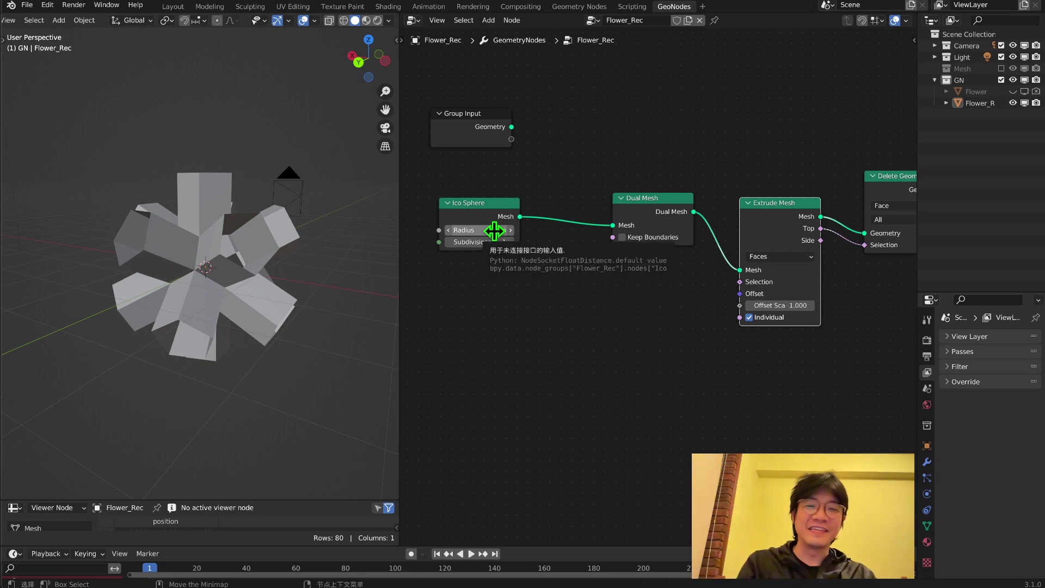
scroll(495, 230, "up", 4)
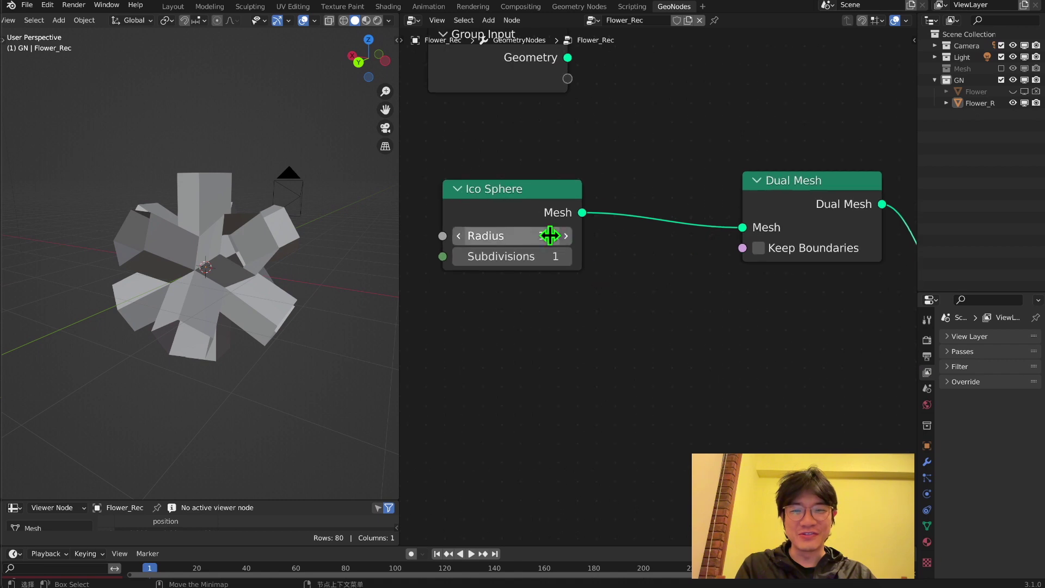
left_click(550, 235)
left_click(467, 235)
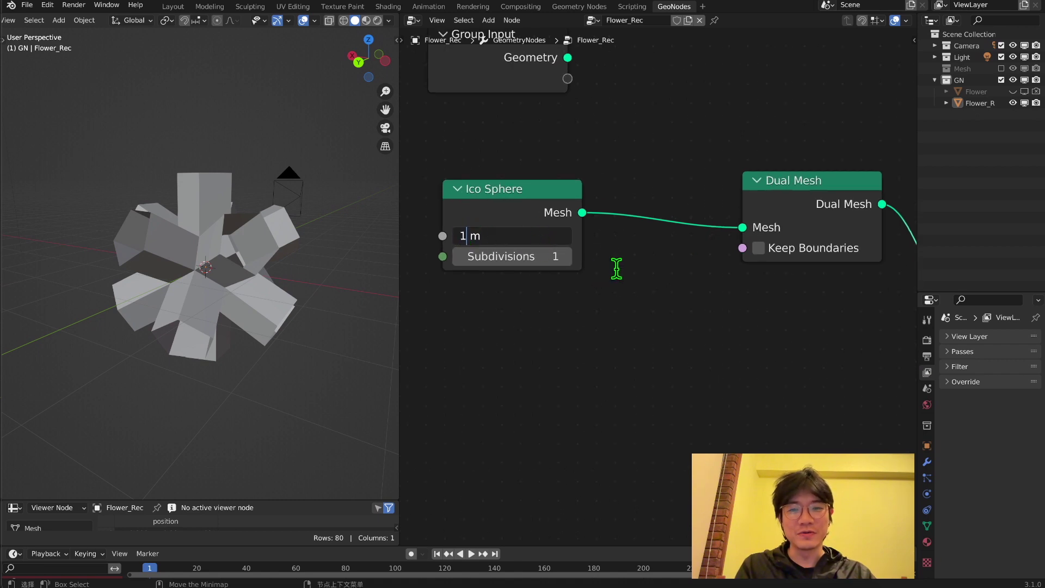
key("BackSpace")
type("0.02")
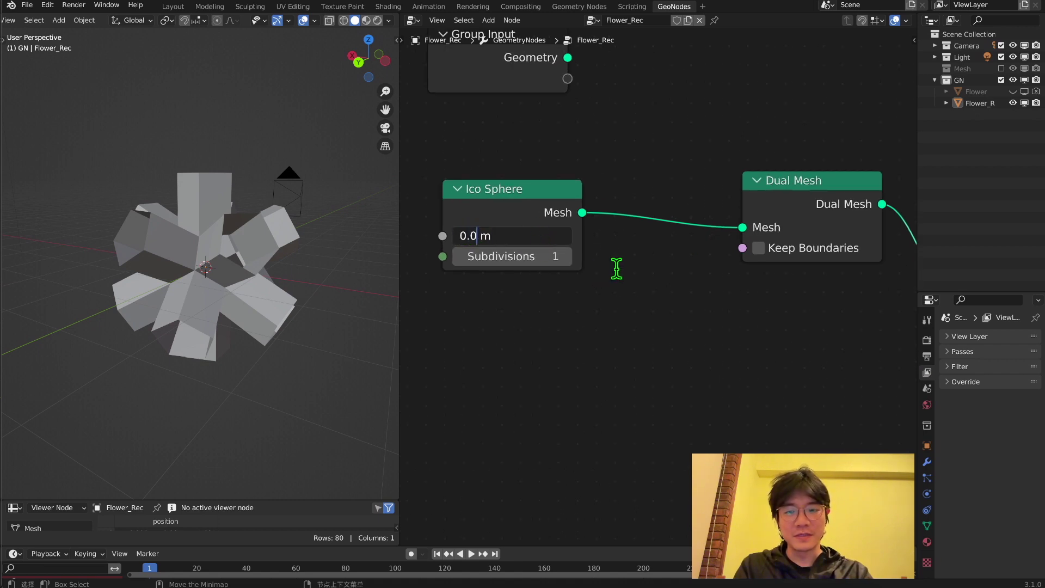
key("Return")
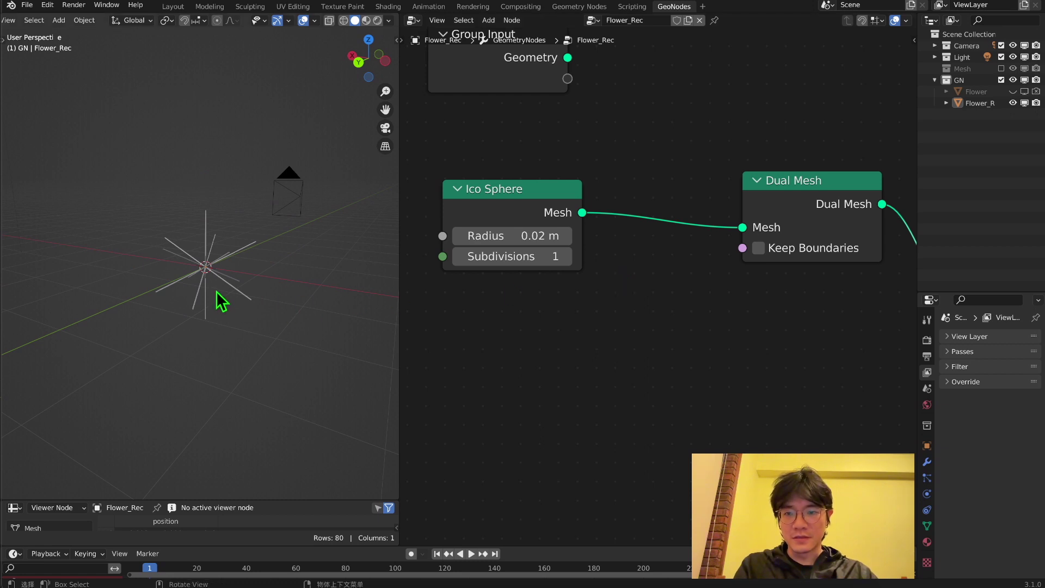
Insert a Subdivision Surface node between Delete Geometry and the Group Output.
middle_click_drag(216, 292, 168, 306)
scroll(232, 317, "up", 8)
scroll(314, 296, "down", 4)
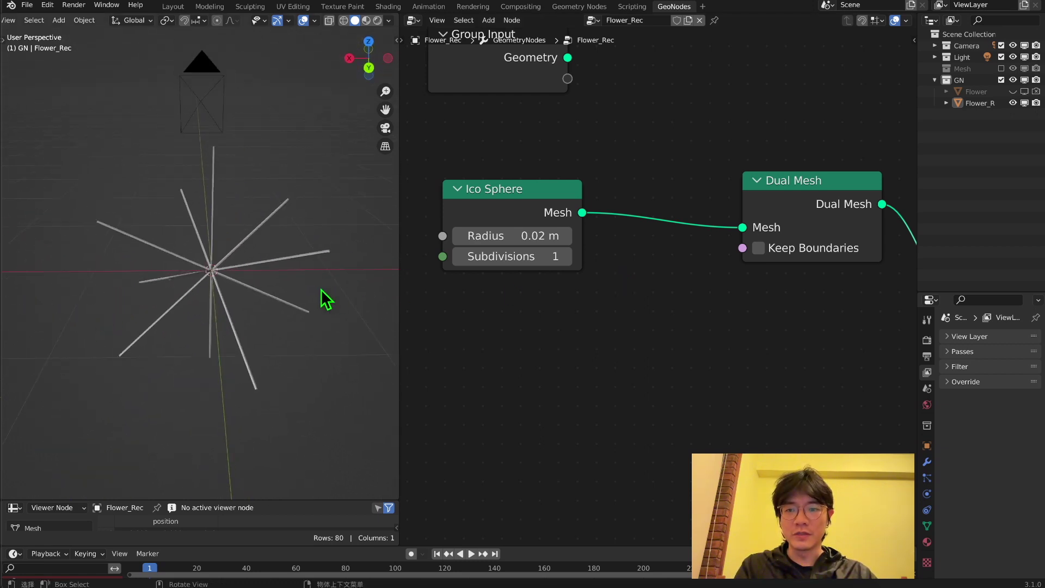
middle_click_drag(314, 297, 236, 294)
scroll(236, 294, "down", 2)
scroll(665, 322, "down", 4)
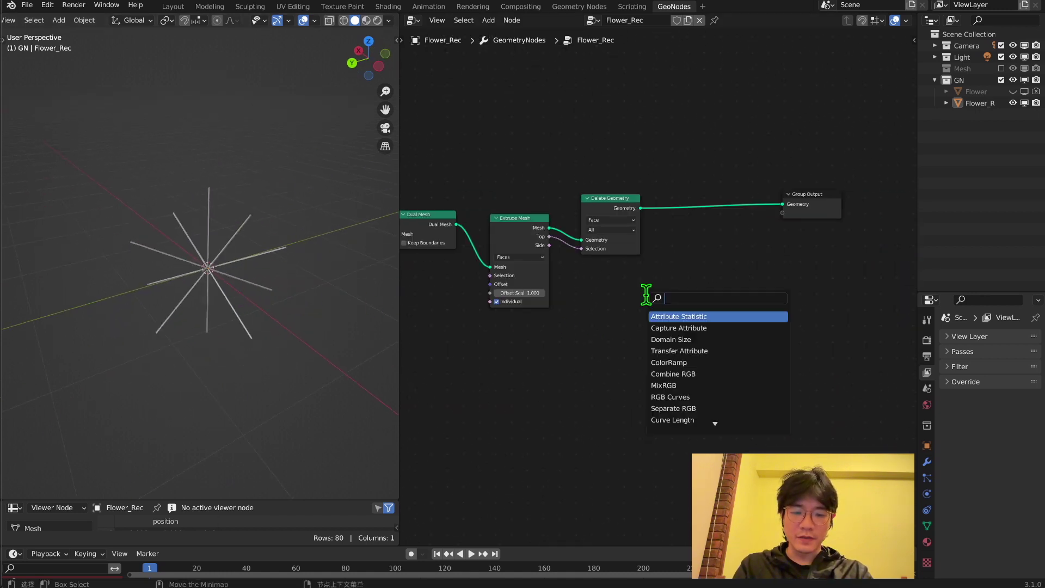
left_click(811, 204)
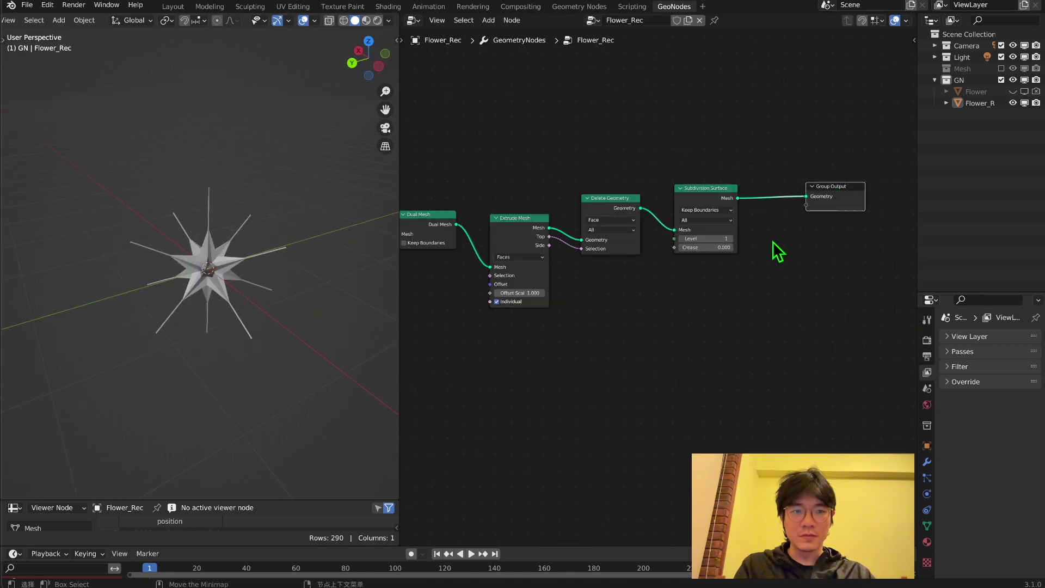
Set the Subdivision Surface level to 2 and its crease to 0.378, and move the Group Output node farther away.
scroll(773, 241, "up", 1)
middle_click_drag(772, 240, 678, 273)
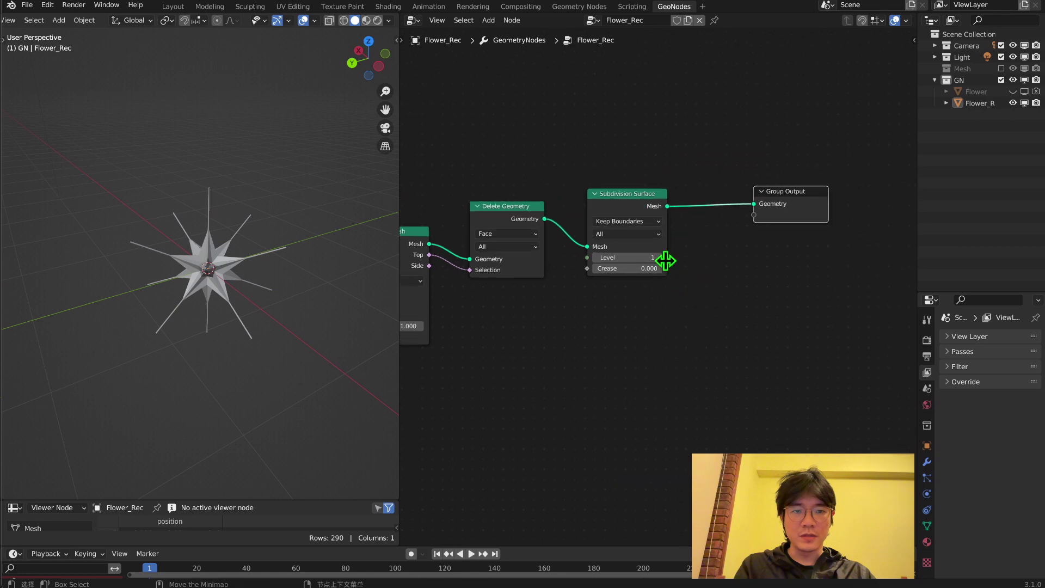
left_click(659, 257)
scroll(129, 285, "up", 5)
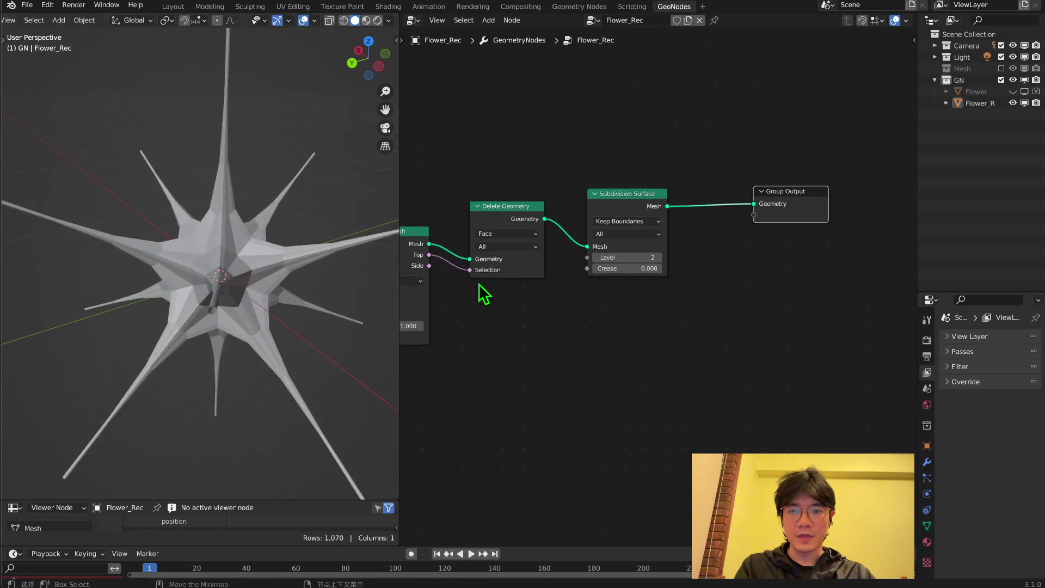
middle_click_drag(221, 288, 261, 291)
left_click_drag(602, 268, 629, 269)
middle_click_drag(718, 272, 604, 305)
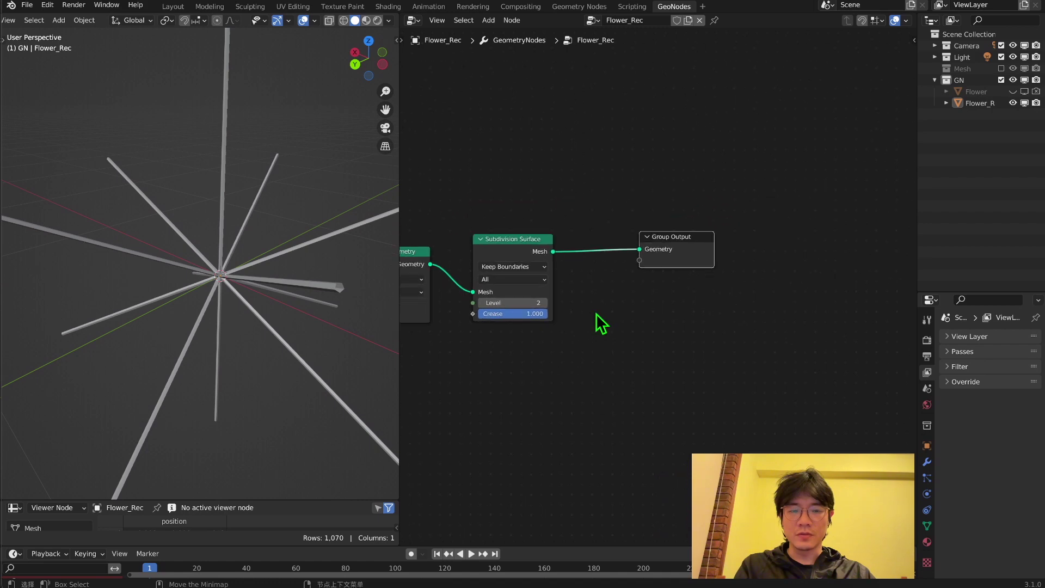
left_click_drag(687, 236, 799, 231)
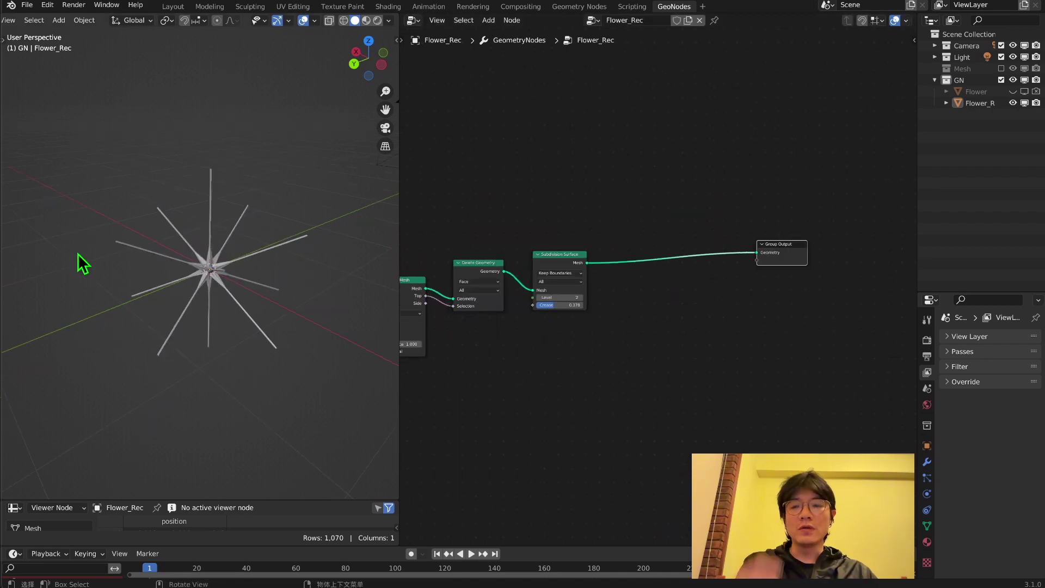
Examine the subdivided spikes and the mesh's central junction from several angles.
scroll(215, 285, "up", 4)
middle_click_drag(203, 327, 200, 282)
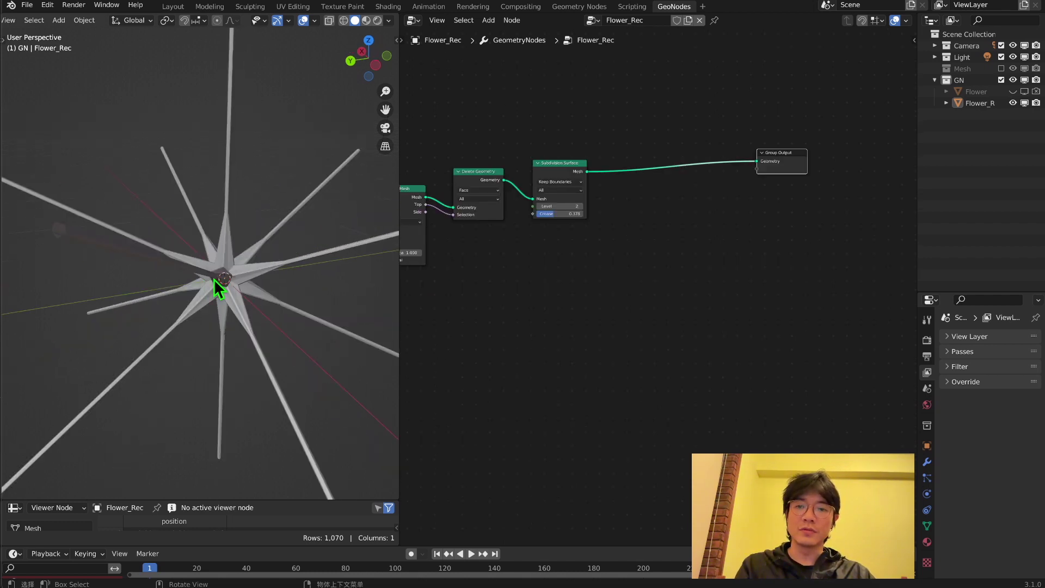
scroll(214, 279, "down", 5)
middle_click_drag(217, 292, 243, 236)
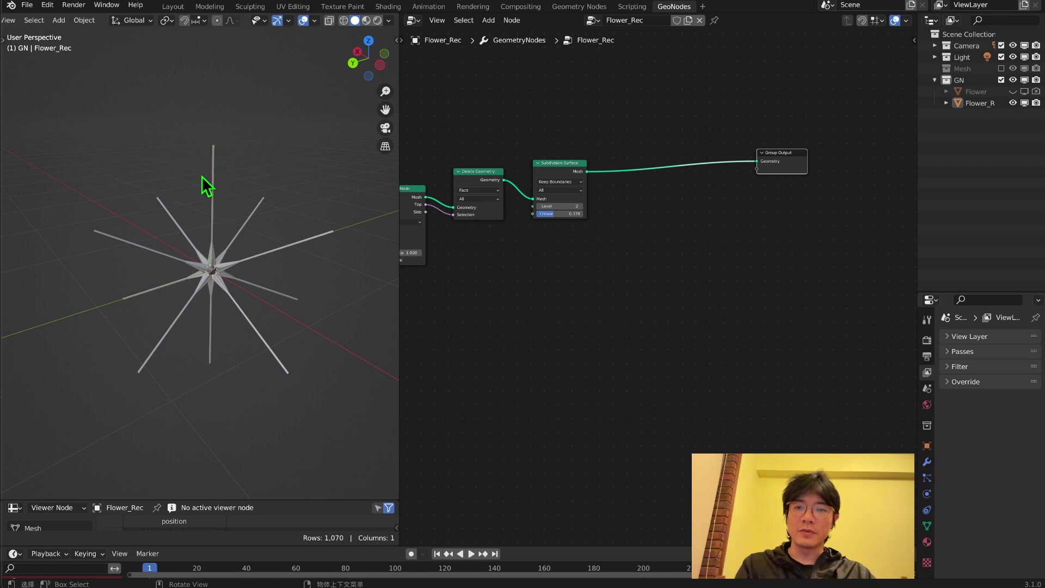
middle_click_drag(202, 177, 198, 250)
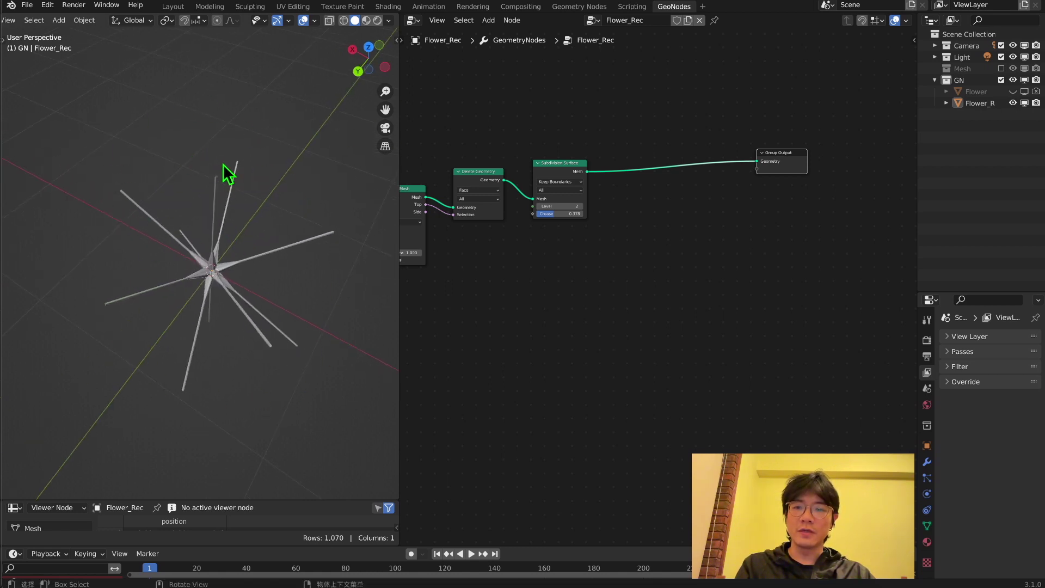
middle_click_drag(229, 174, 200, 174)
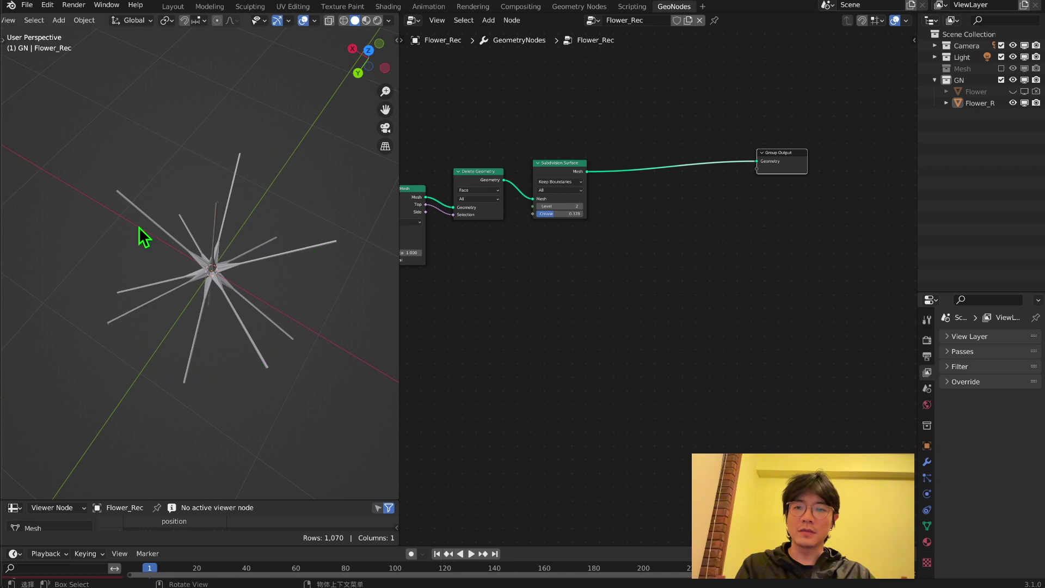
middle_click_drag(253, 389, 233, 269)
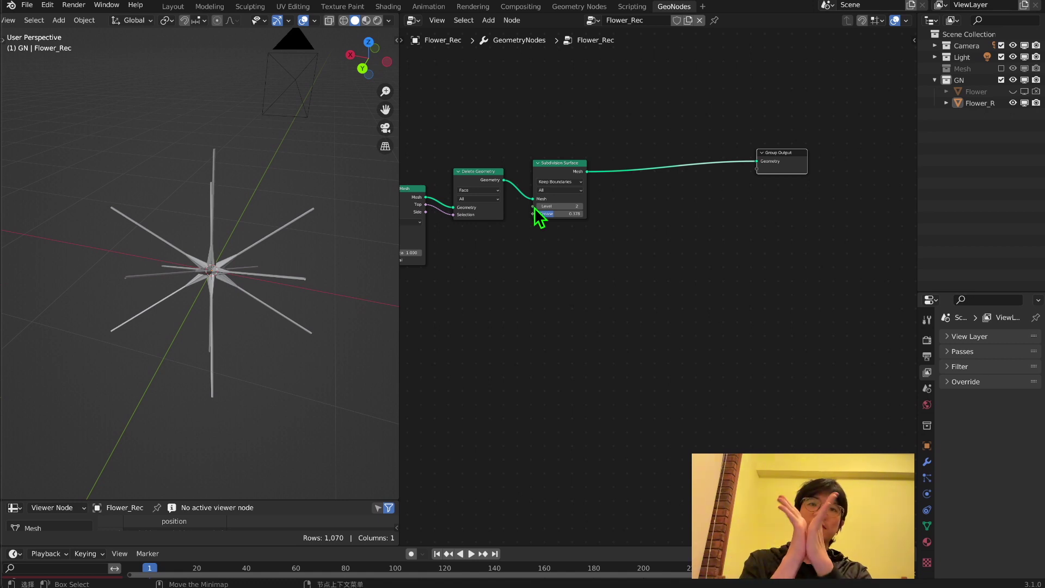
Add a Vector Math node below the Subdivision Surface node and set its operation to Distance.
key("shift+a")
type("math")
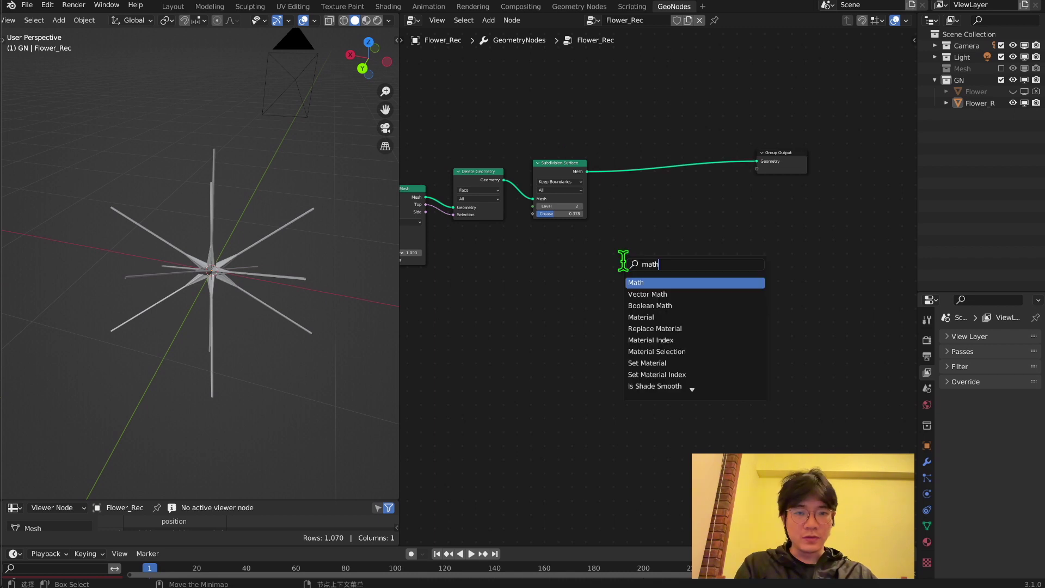
left_click(667, 295)
left_click(676, 292)
scroll(673, 285, "up", 2)
left_click(667, 266)
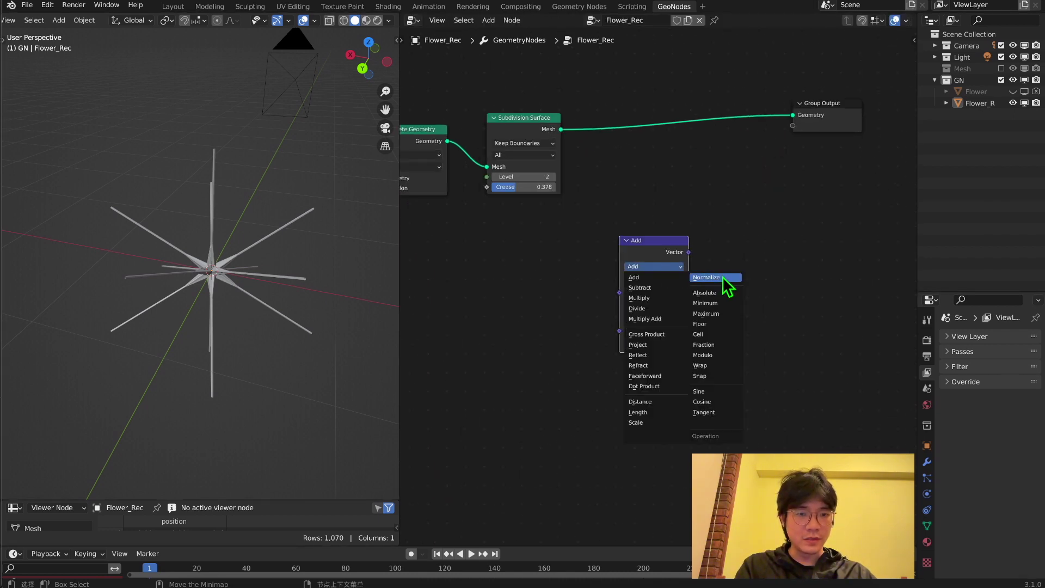
left_click(640, 402)
scroll(703, 240, "down", 2)
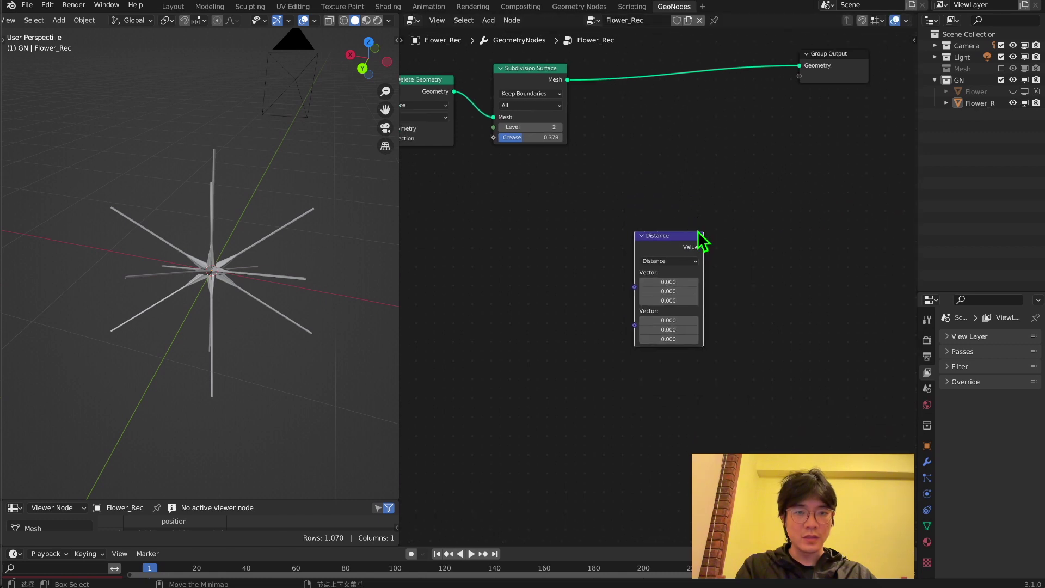
Add a Transfer Attribute node between the Subdivision Surface and Distance nodes.
left_click_drag(671, 264, 695, 283)
key("shift+a")
left_click(643, 239)
type("tram")
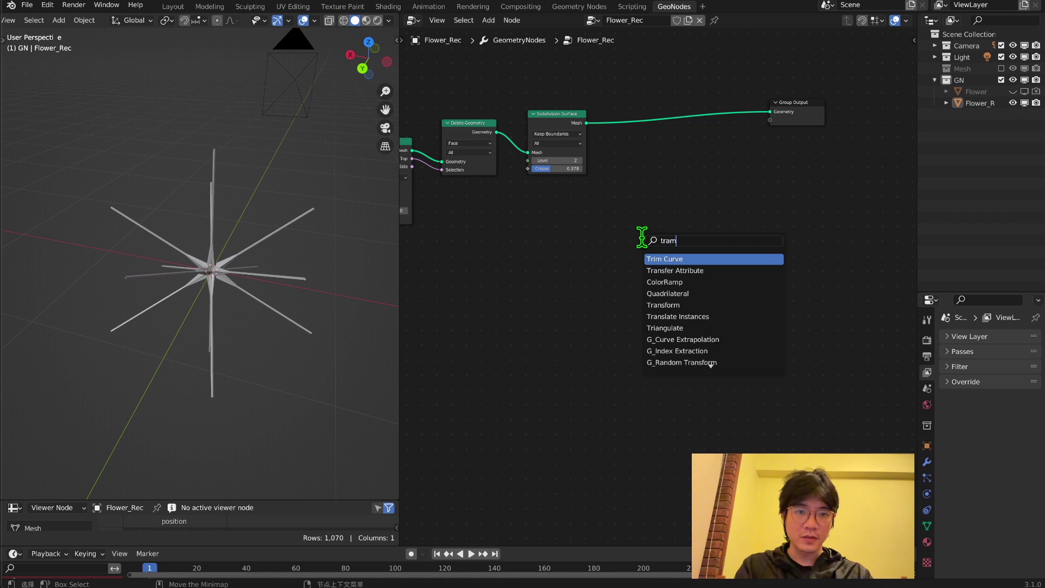
key("Down")
key("Return")
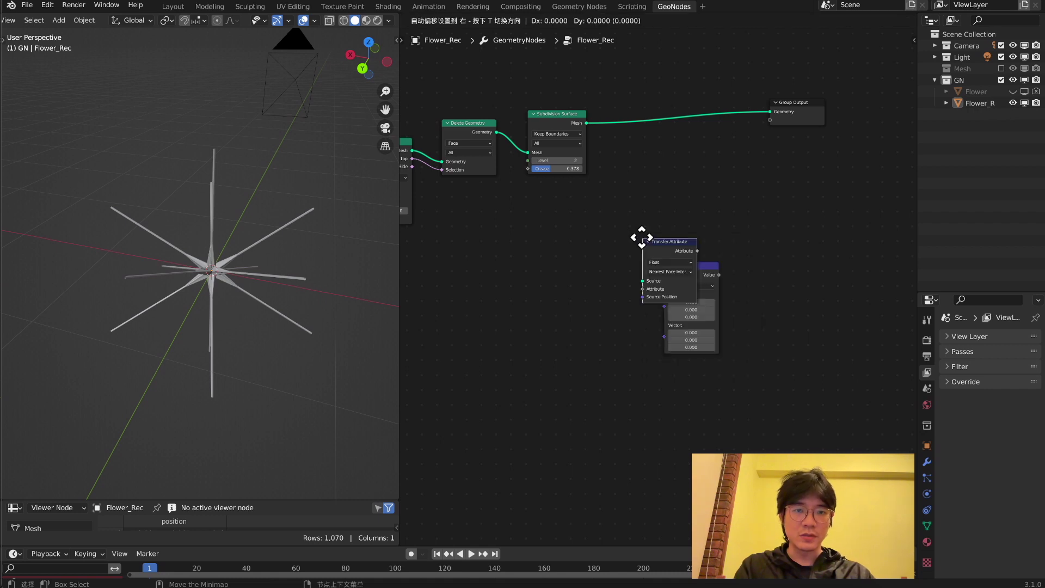
left_click(632, 190)
Set the Transfer Attribute data type to Vector and connect the Subdivision Surface mesh to its Source.
left_click(658, 212)
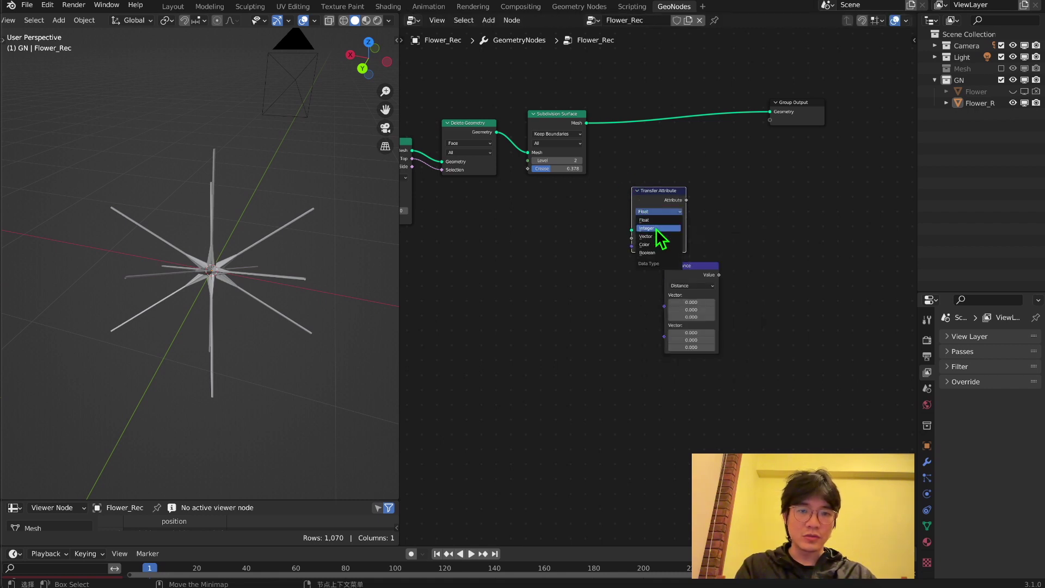
left_click(660, 234)
left_click_drag(655, 205, 677, 189)
left_click_drag(587, 123, 656, 216)
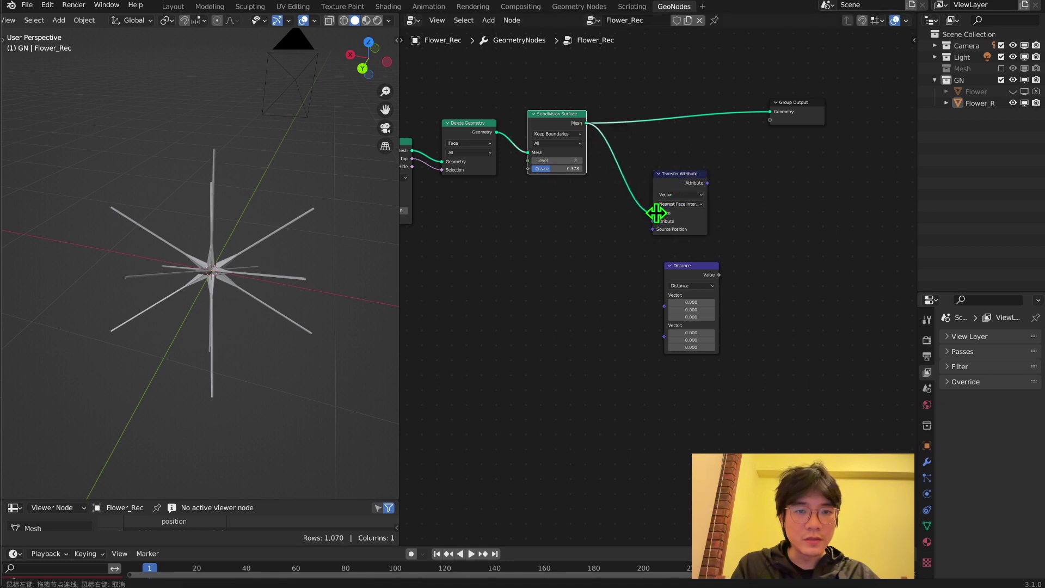
Add a Position node and connect it to the Attribute input of the Transfer Attribute node.
middle_click_drag(615, 239, 634, 186)
key("shift+a")
left_click(590, 214)
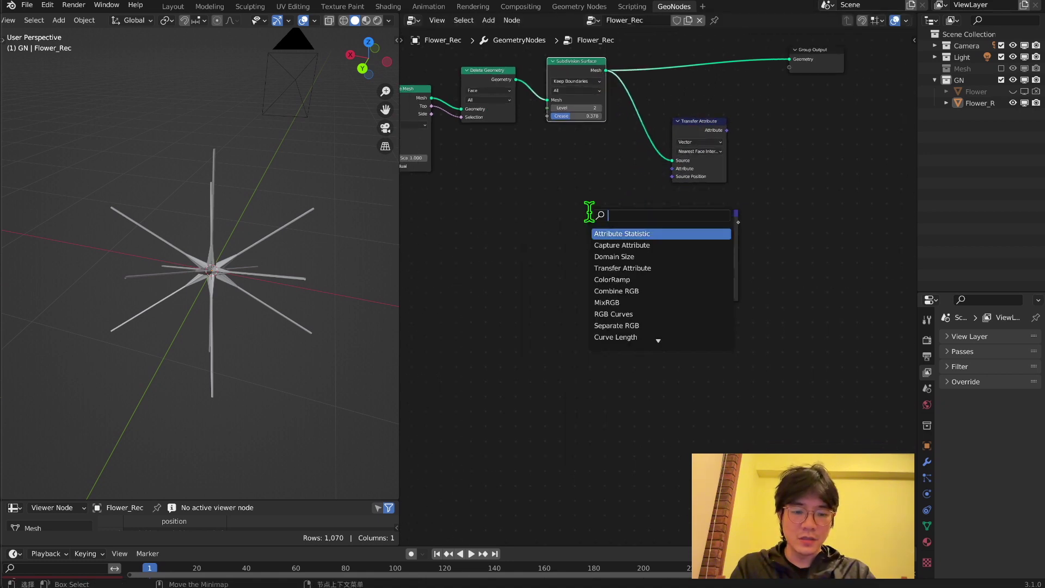
type("pos")
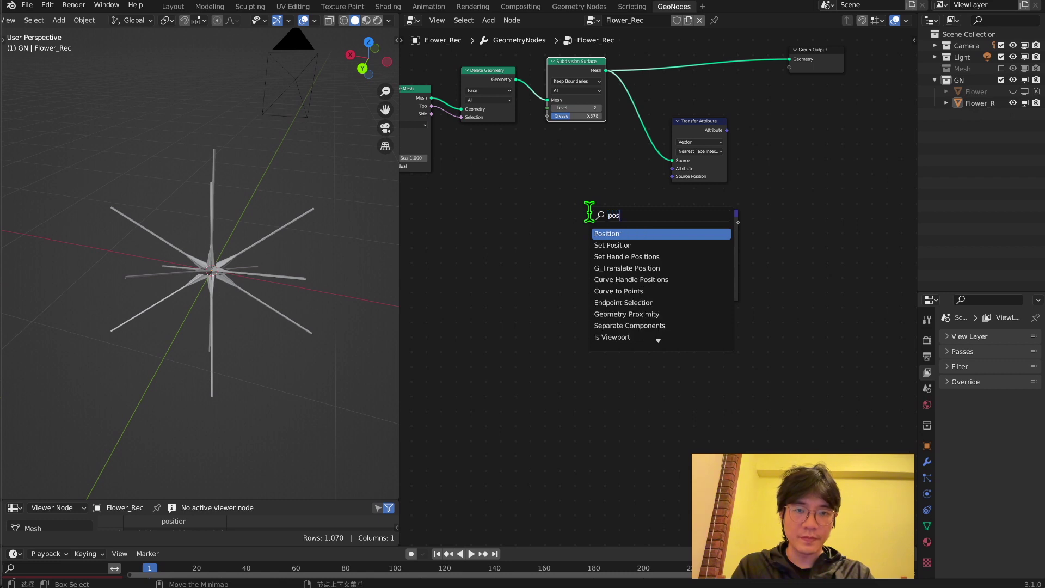
key("Return")
left_click(586, 180)
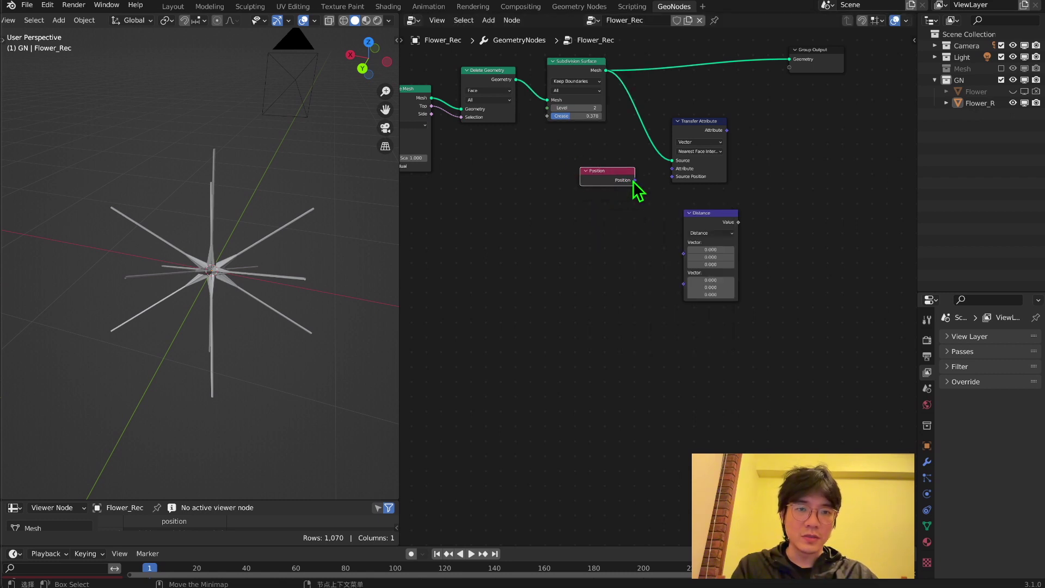
left_click_drag(635, 180, 673, 169)
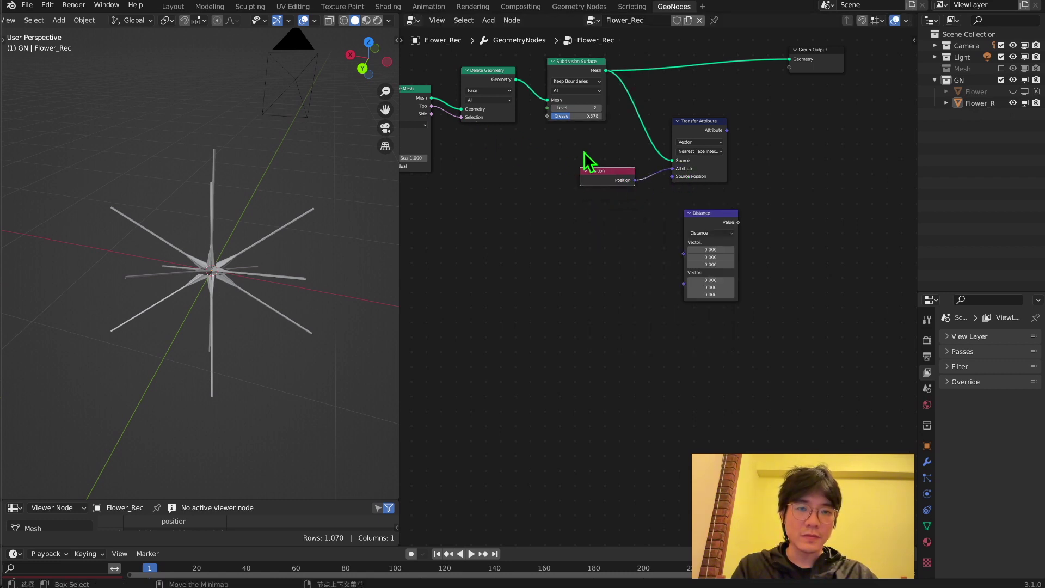
Connect the Transfer Attribute output to the first Distance vector, and arrange the Position, Transfer Attribute and Distance nodes below the Subdivision Surface node.
left_click_drag(584, 153, 694, 191)
left_click_drag(699, 157, 586, 244)
scroll(629, 242, "up", 1)
left_click_drag(602, 199, 695, 263)
left_click_drag(730, 206, 728, 170)
left_click_drag(581, 209, 572, 264)
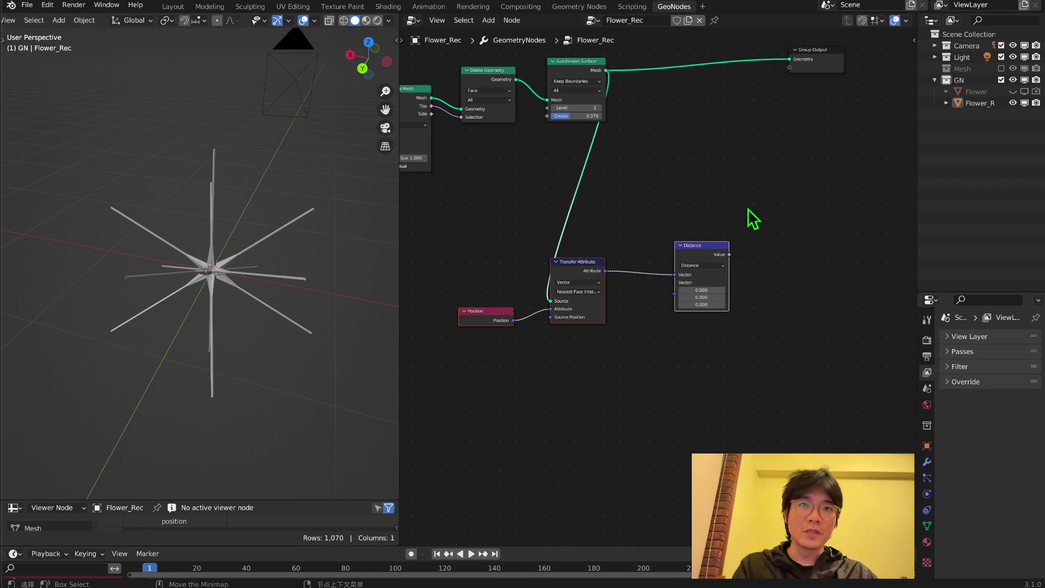
Insert a Set Position node between the Subdivision Surface and Group Output nodes.
scroll(749, 211, "down", 4)
middle_click_drag(749, 211, 608, 261)
middle_click_drag(608, 261, 595, 267)
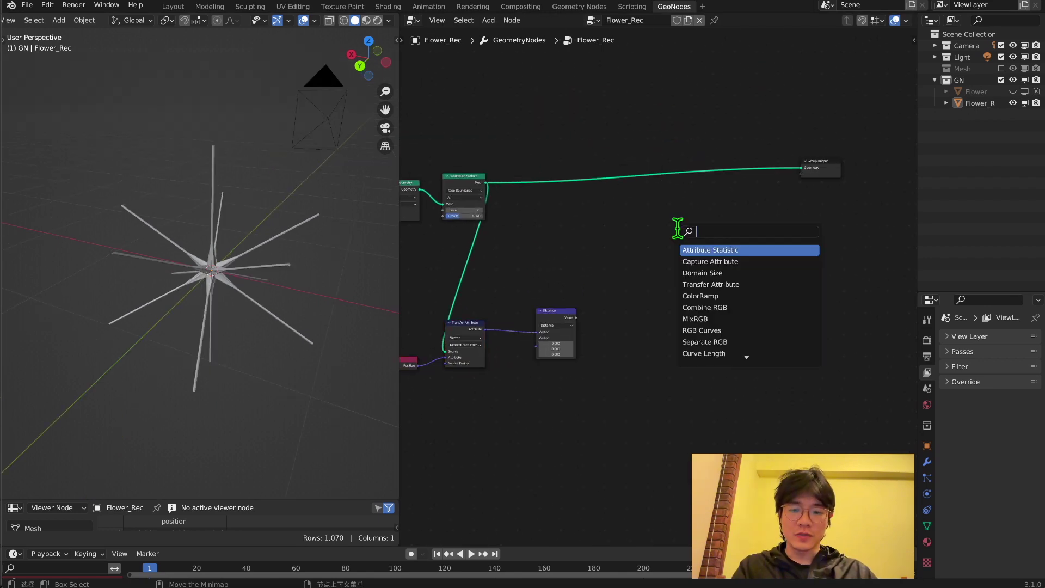
type("set pos")
key("Return")
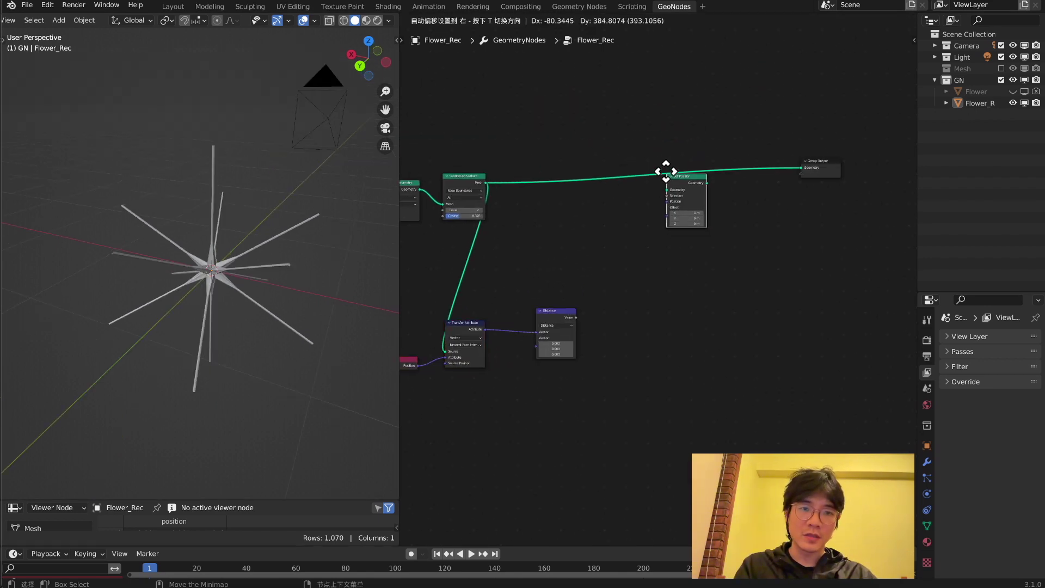
left_click(666, 168)
Add a Vector Math node below Set Position and feed a new Normal node into its first vector input.
scroll(606, 215, "up", 1)
key("shift+a")
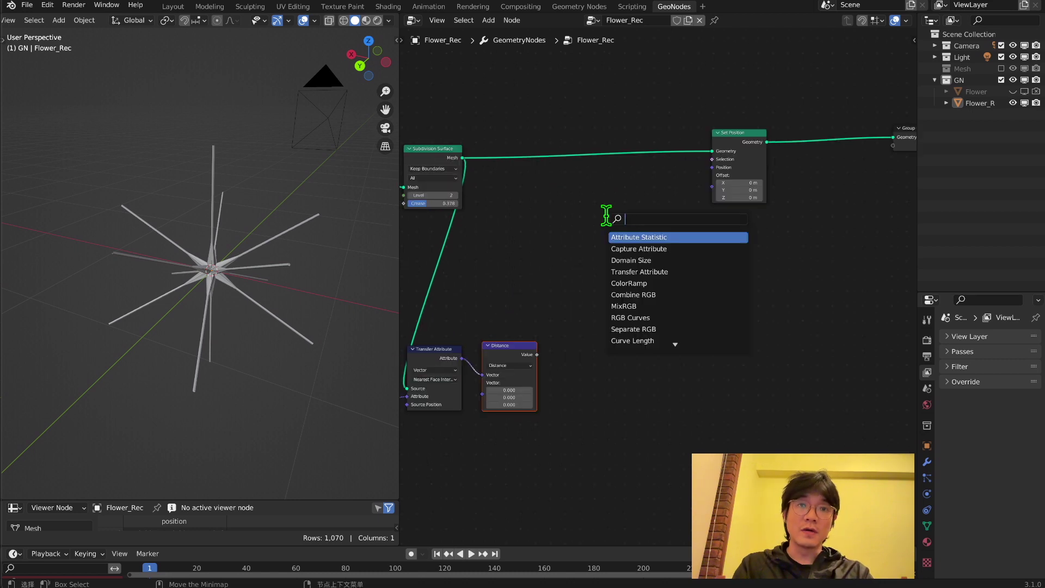
type("ma")
left_click(632, 272)
left_click(662, 284)
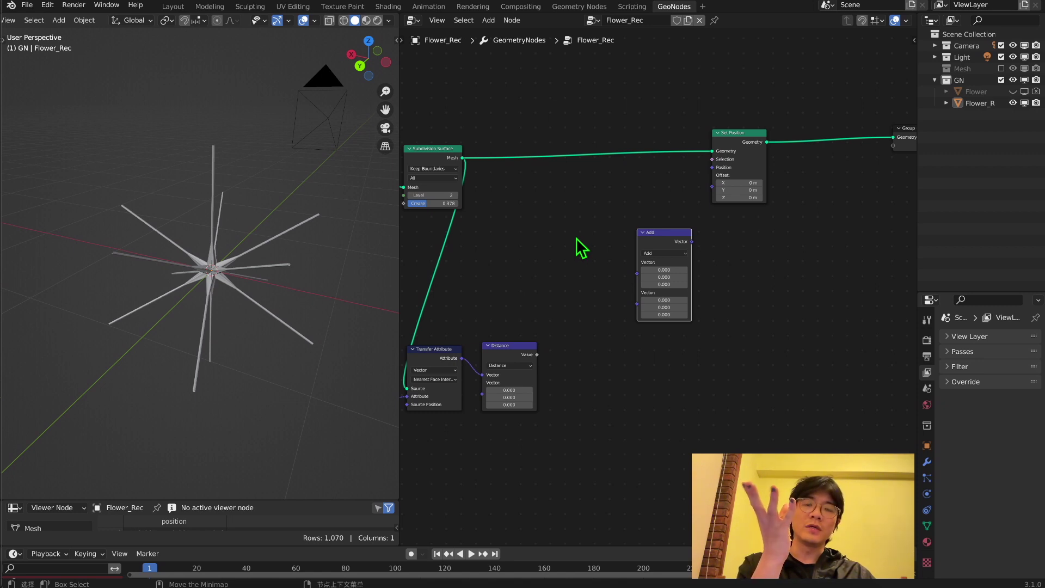
key("shift+a")
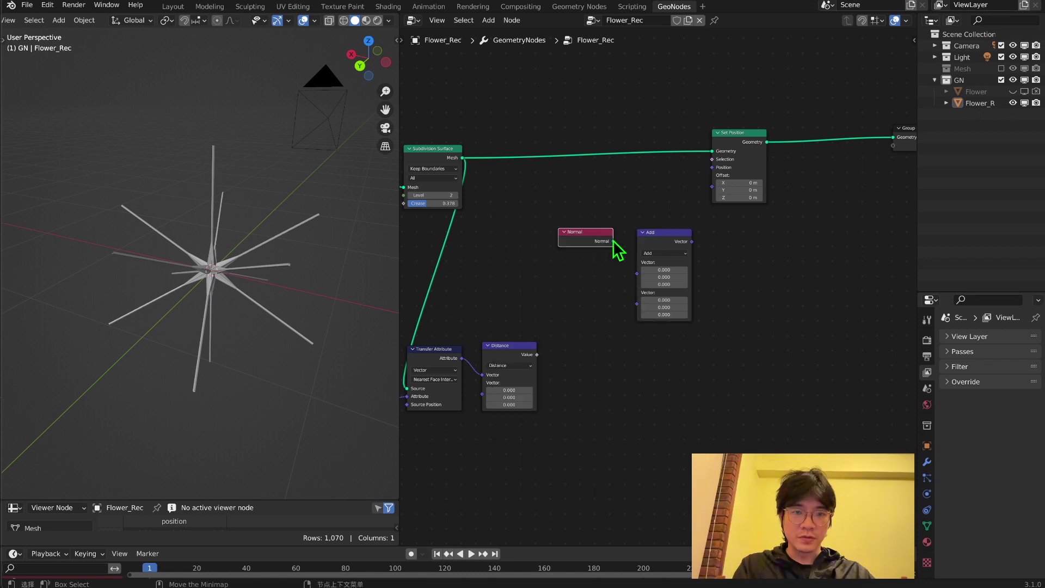
left_click_drag(613, 242, 643, 278)
Set the new Vector Math node to Multiply and connect its result to the Set Position Offset.
left_click(663, 253)
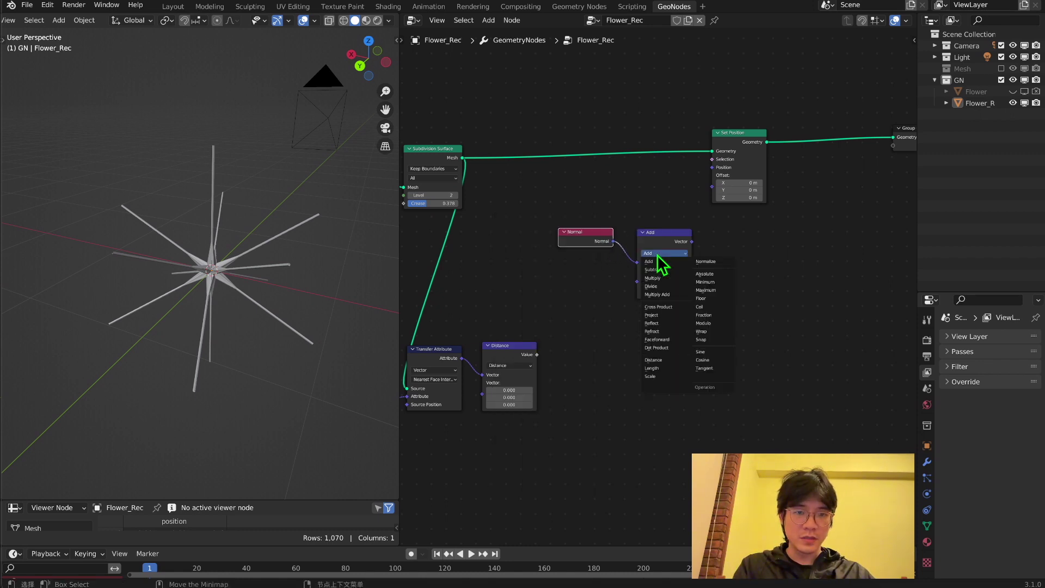
left_click(661, 278)
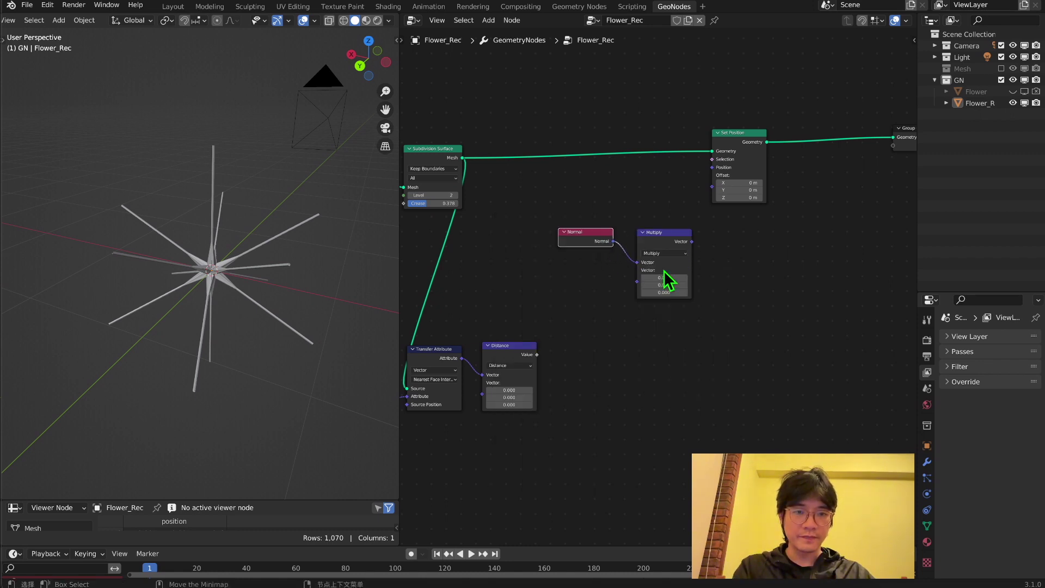
left_click_drag(692, 241, 717, 198)
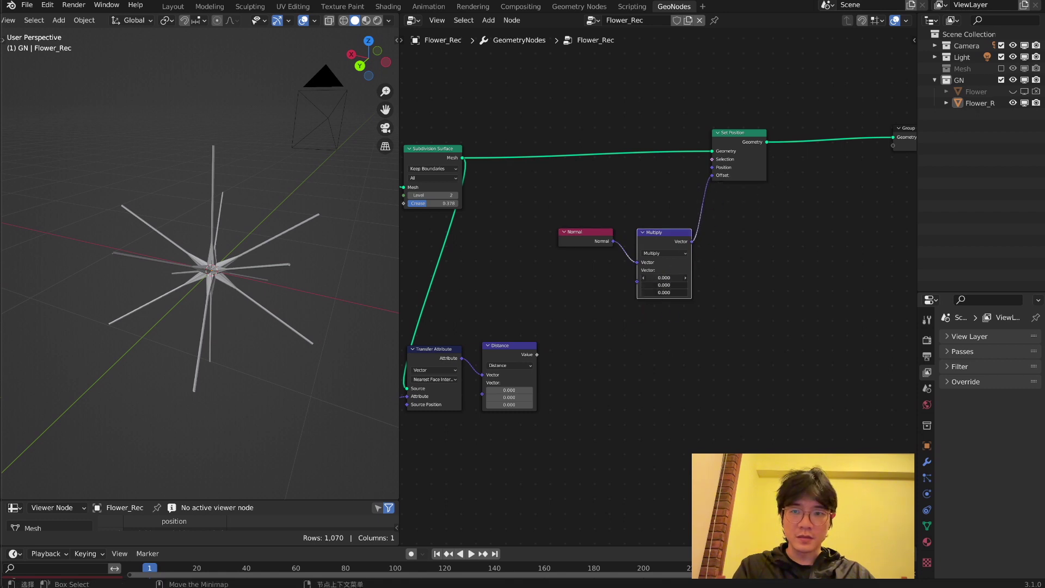
Connect the Distance value to the second vector of the Multiply node and check the expanded mesh.
mouse_move(664, 278)
left_mouse_down()
mouse_move(697, 277)
mouse_move(655, 278)
left_mouse_up()
left_click_drag(536, 272, 715, 189)
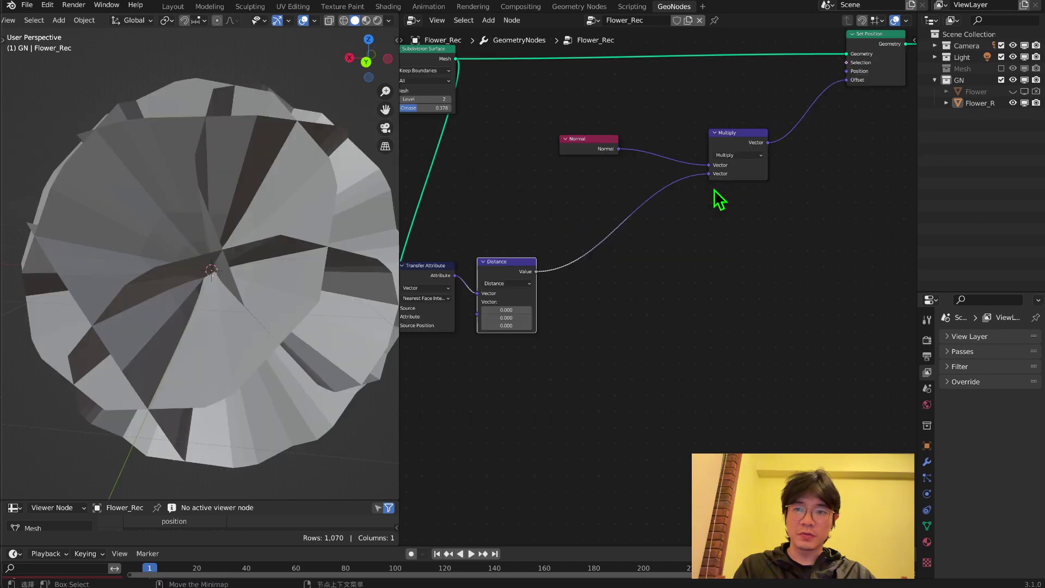
middle_click_drag(228, 256, 123, 354)
middle_click_drag(123, 354, 125, 357)
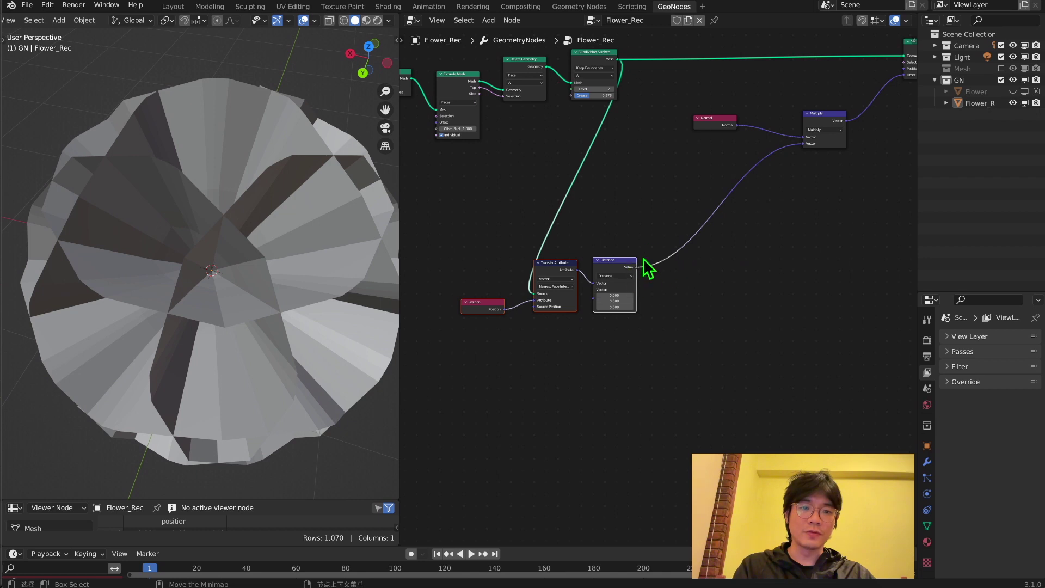
Insert a Float Curve node between the Distance and Multiply nodes and lower the end point of its curve.
key("shift+a")
left_click(718, 263)
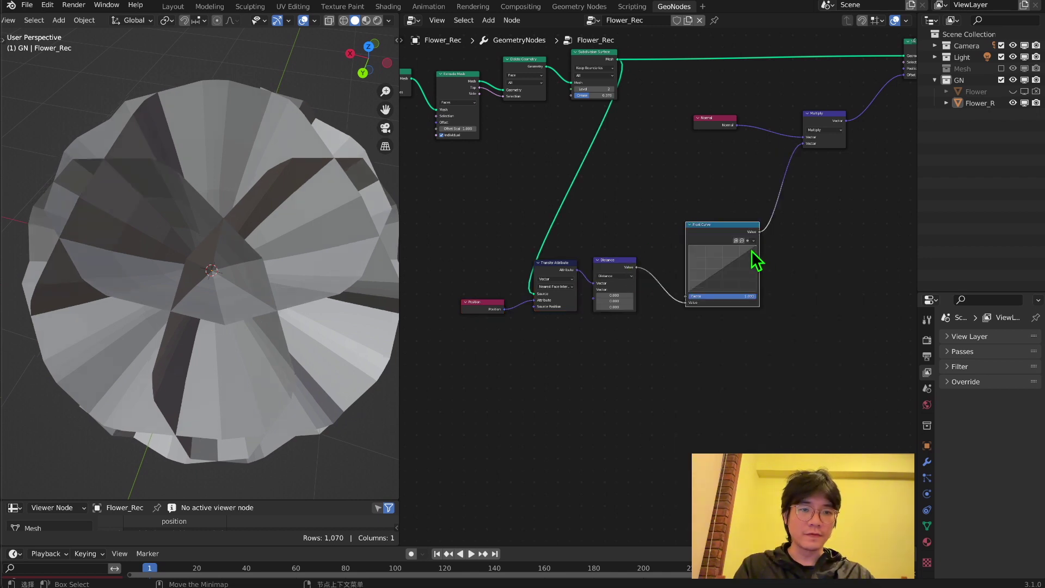
left_click_drag(754, 248, 754, 279)
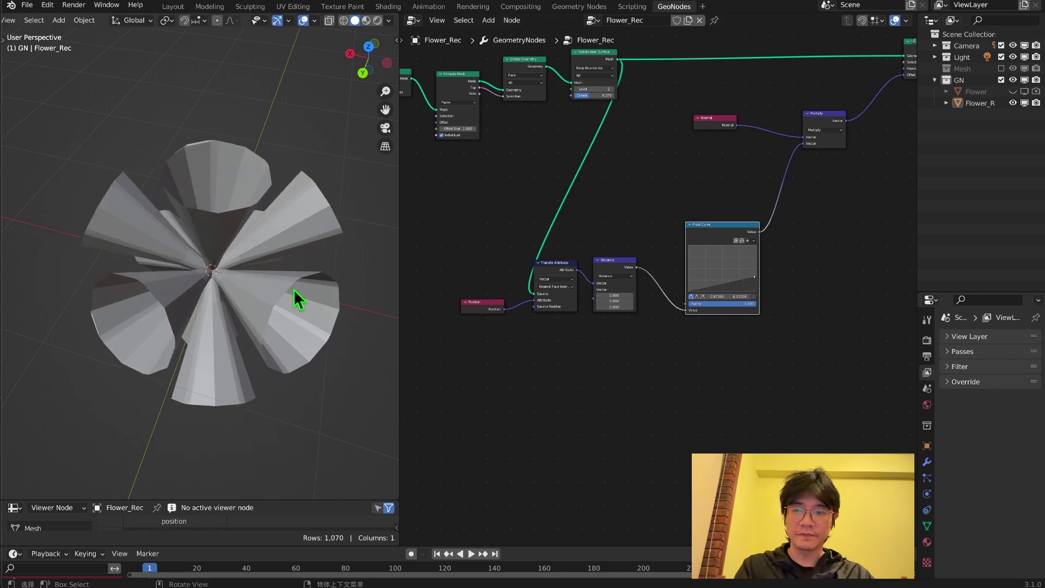
middle_click_drag(256, 289, 306, 226)
scroll(244, 227, "up", 3)
scroll(244, 226, "down", 3)
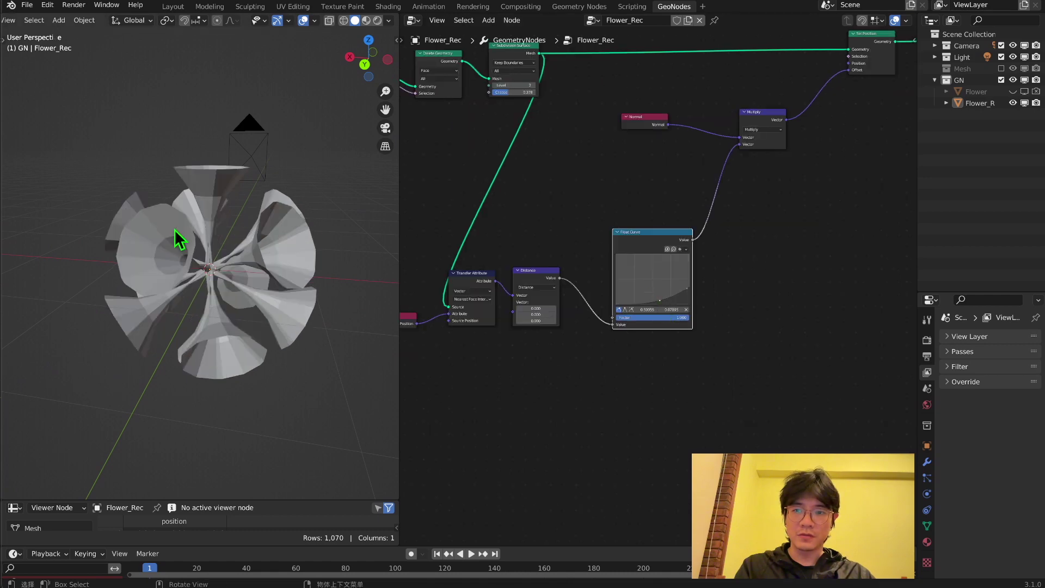
Shape the Float Curve into flared trumpets with low control points, including one at about 0.208, 0.066.
scroll(587, 299, "up", 2)
middle_click_drag(275, 275, 237, 252)
middle_click_drag(524, 148, 669, 390)
left_click_drag(544, 202, 596, 202)
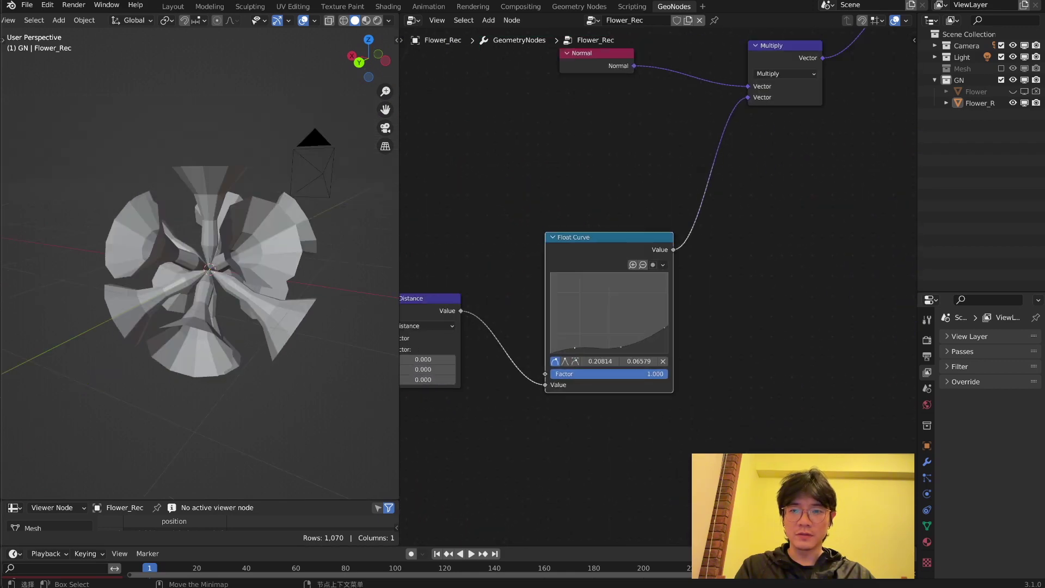
middle_click_drag(222, 250, 190, 239)
Move the mesh chain and the Position, Transfer Attribute and Distance nodes away from the Float Curve and Normal nodes.
key("Home")
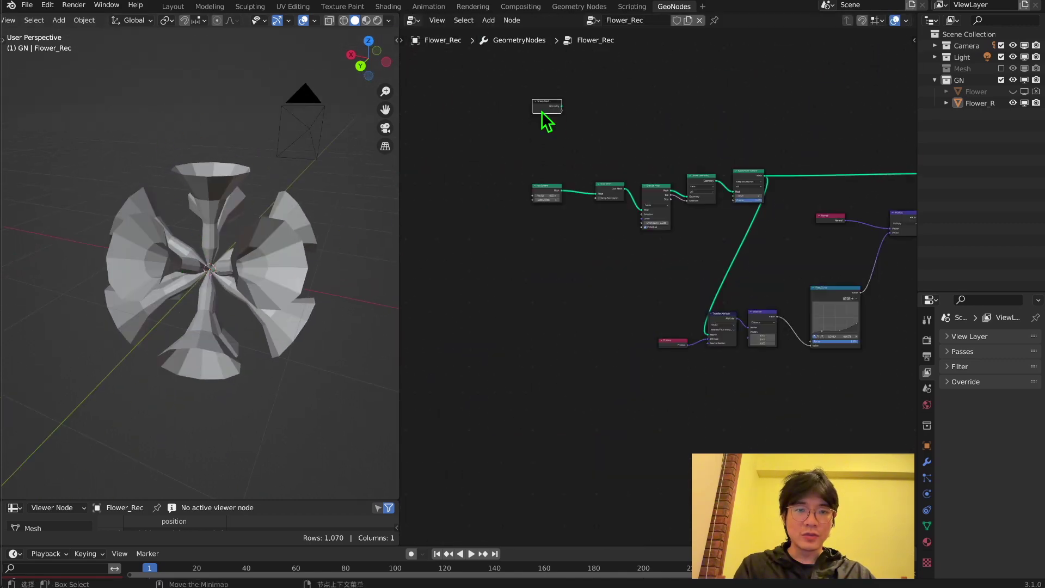
left_click_drag(466, 123, 716, 232)
left_click_drag(741, 173, 620, 178)
mouse_move(647, 254)
left_mouse_down()
mouse_move(717, 365)
mouse_move(774, 373)
left_mouse_up()
left_click_drag(770, 327, 699, 311)
middle_click_drag(443, 174, 467, 163)
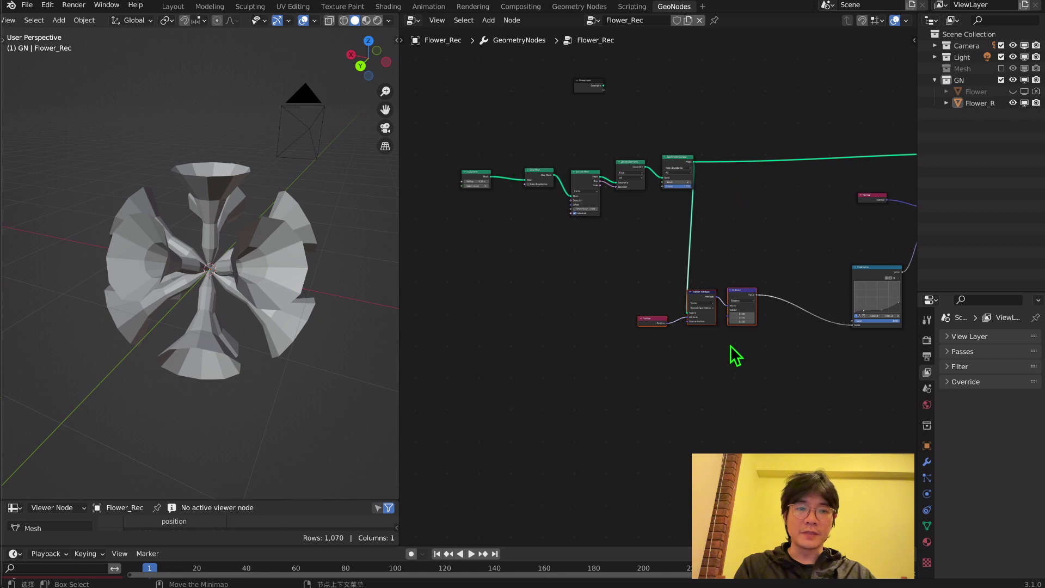
Add a Frame node and enclose the mesh chain with the Position, Transfer Attribute and Distance nodes in it.
key("shift+a")
key("Escape")
key("shift+a")
left_click(489, 249)
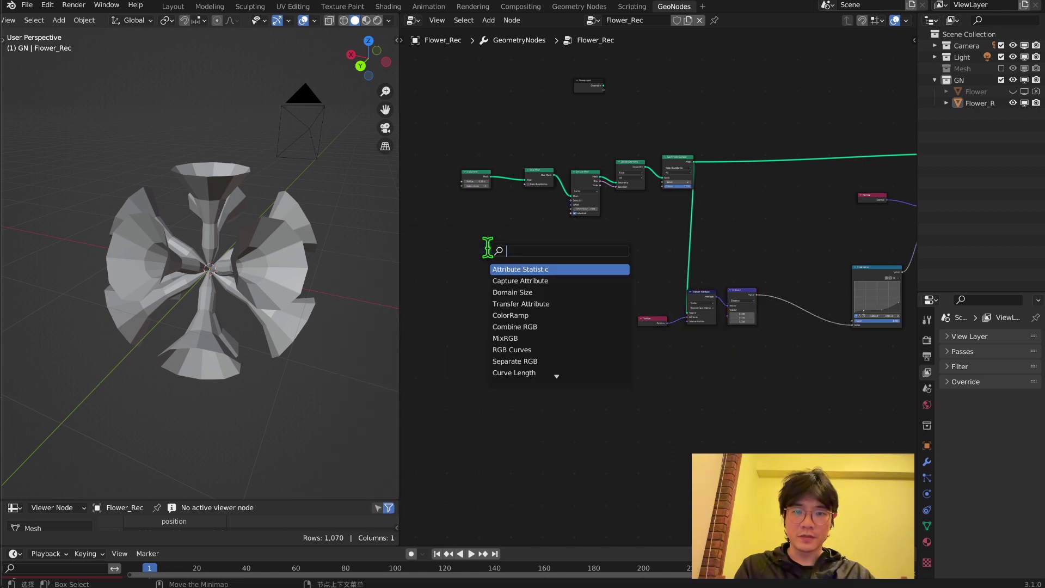
type("feam")
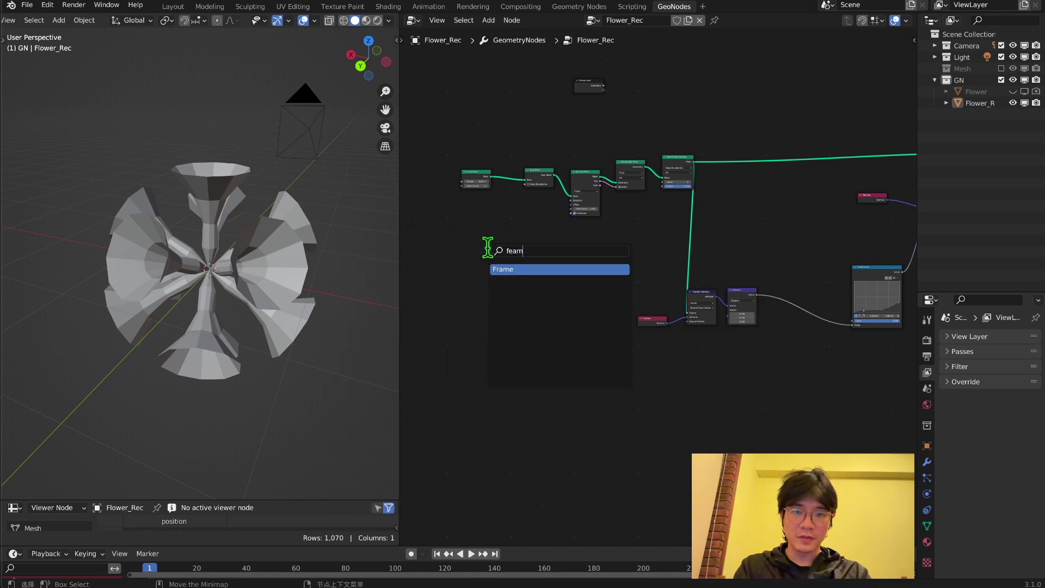
left_click(501, 269)
left_click(550, 126)
left_click_drag(469, 162, 761, 362)
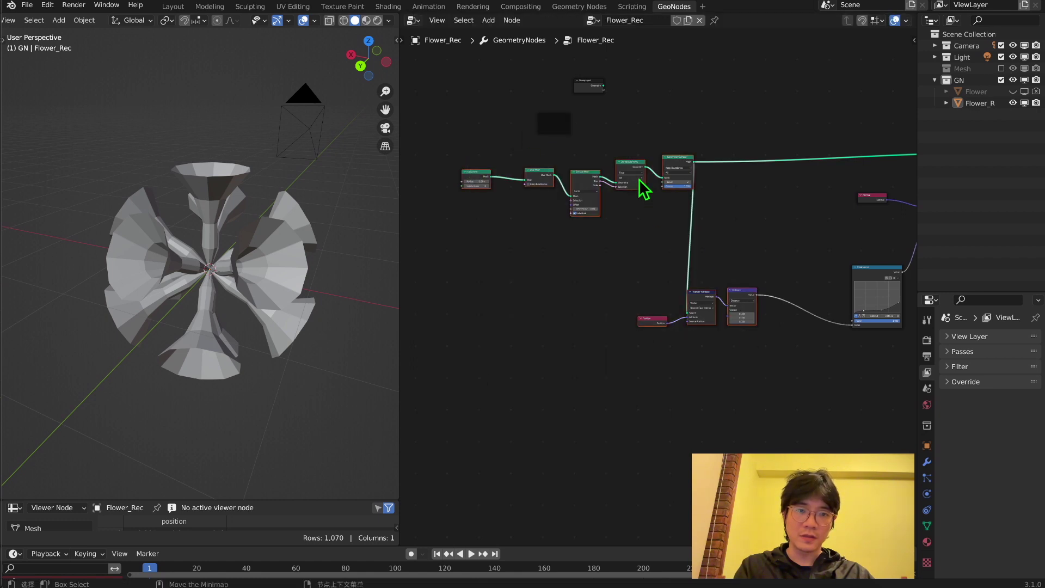
left_click_drag(579, 168, 605, 150)
Label the frame around the mesh-building nodes "Base".
right_click(577, 158)
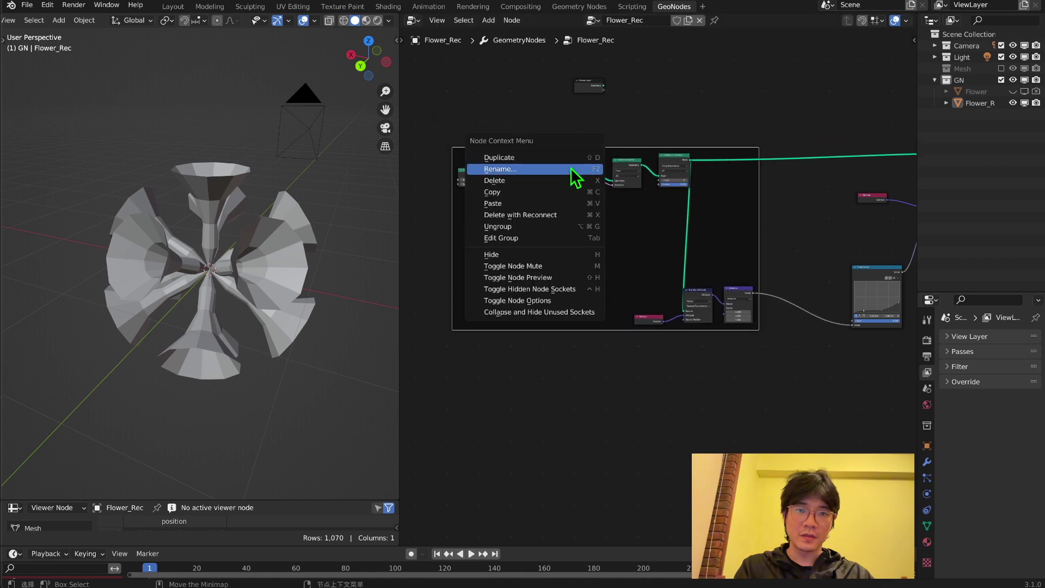
left_click(570, 168)
type("Ba")
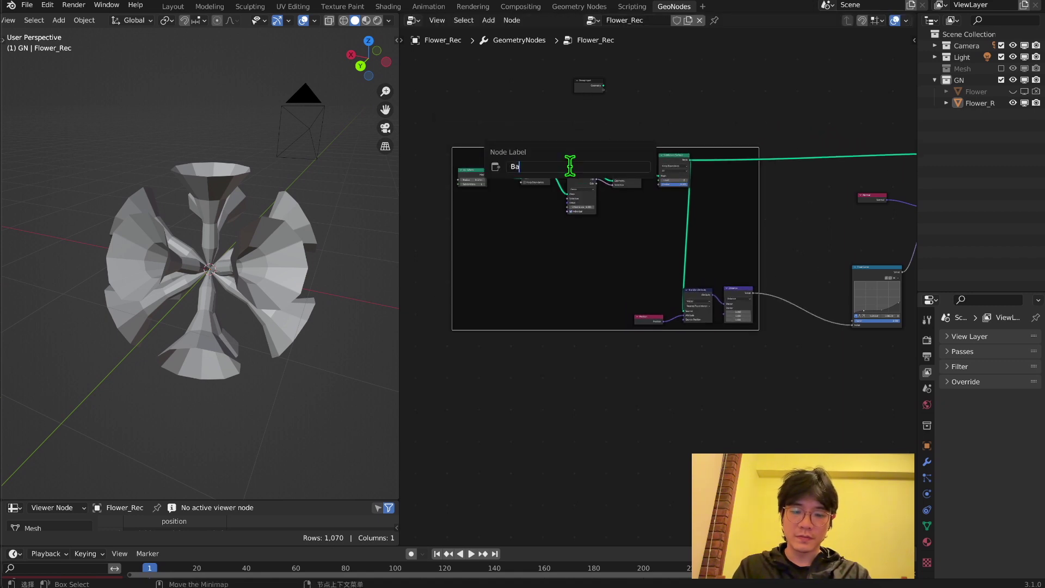
type("se")
key("Return")
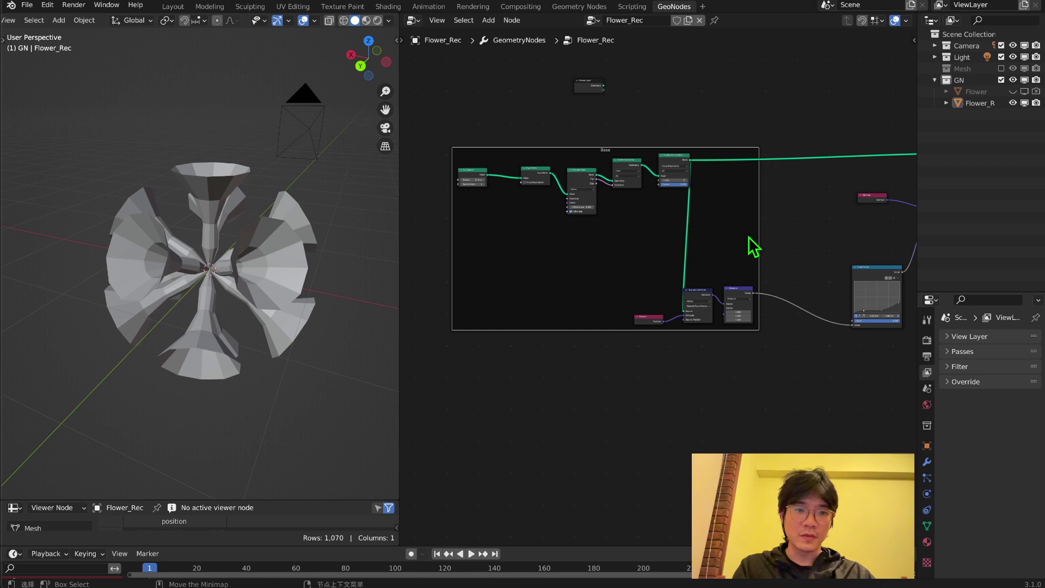
Add a Frame node around the Set Position node and label it "Lv_1".
middle_click_drag(753, 247, 457, 262)
middle_click_drag(707, 167, 670, 205)
scroll(694, 177, "up", 4)
left_click_drag(698, 149, 693, 151)
scroll(795, 180, "down", 1)
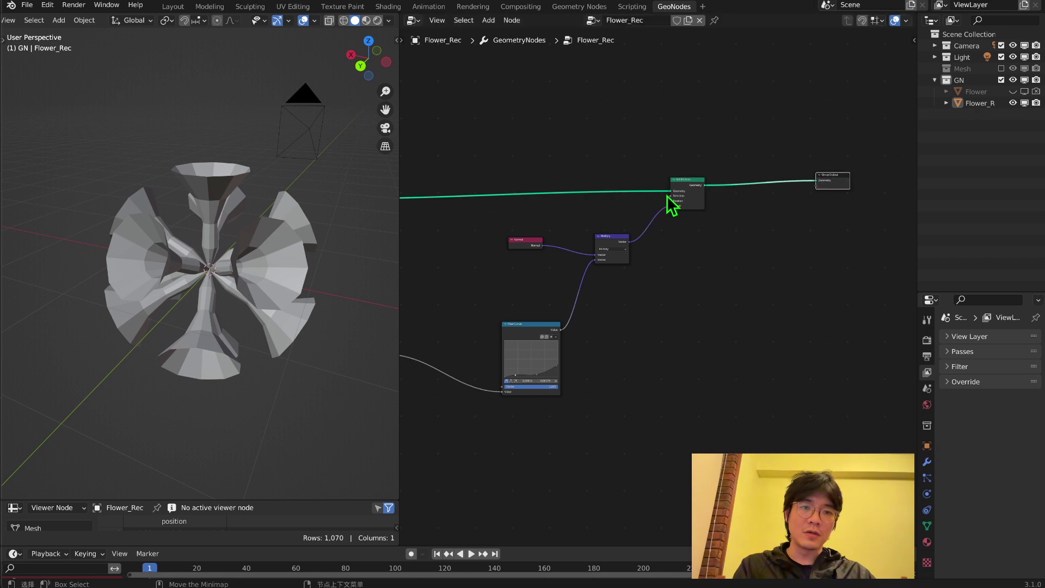
key("shift+a")
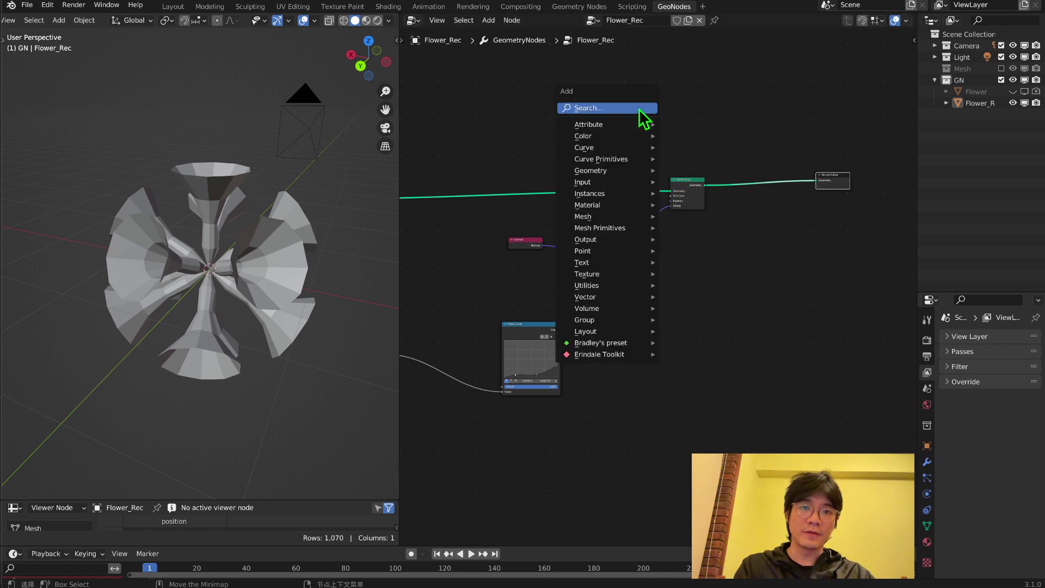
left_click(638, 107)
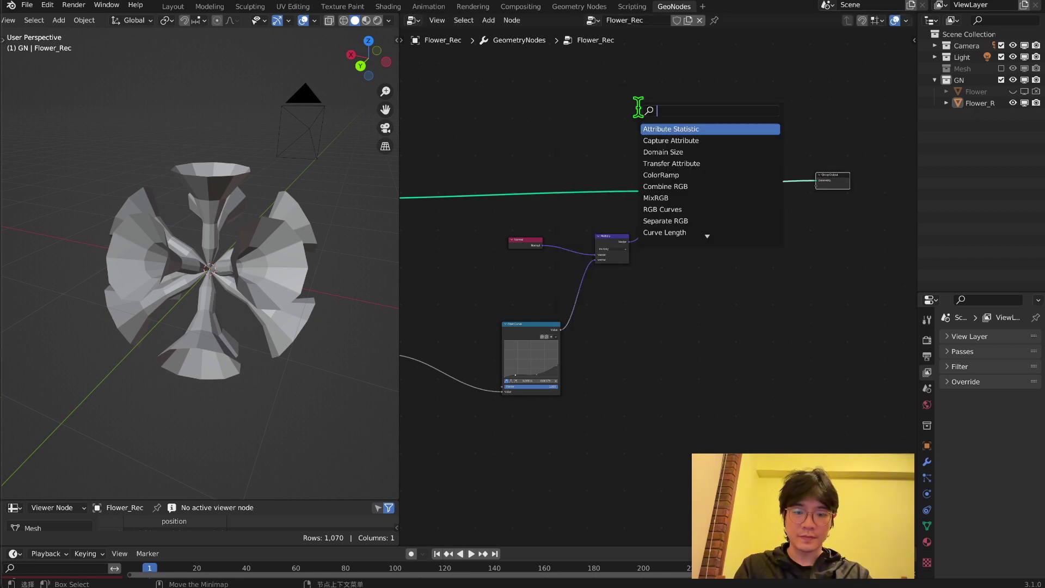
type("fram")
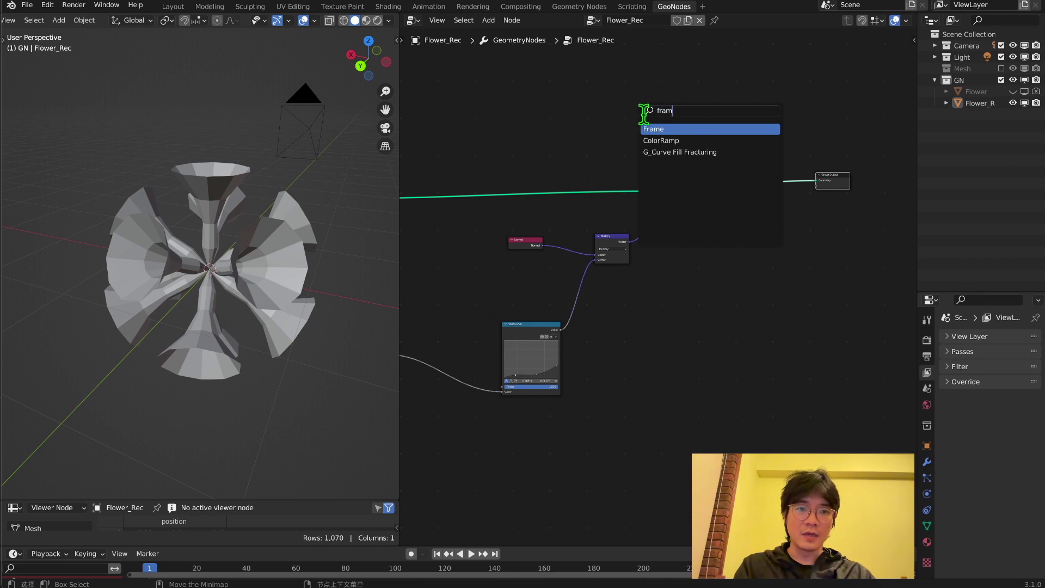
left_click(653, 129)
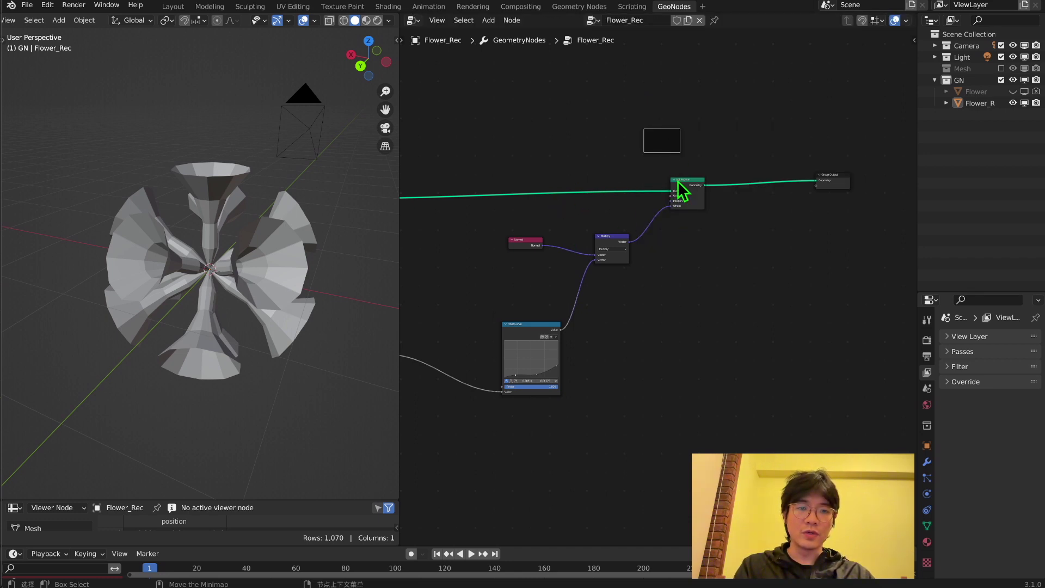
left_click_drag(690, 178, 674, 156)
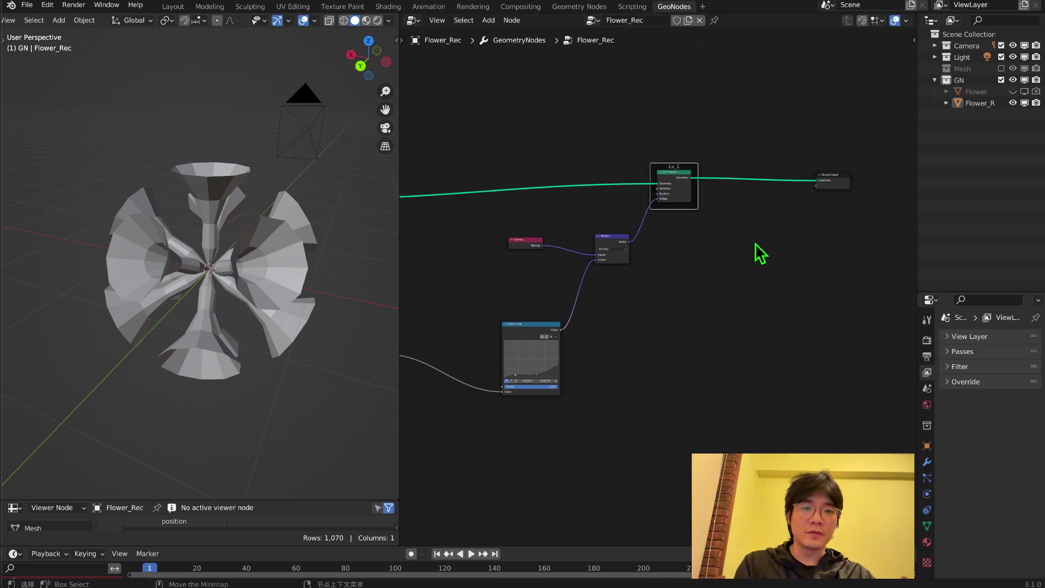
Sketch annotations of a smooth trumpet and a lobed trumpet with finer ripples along its rim in the empty node area.
middle_click_drag(755, 230, 688, 227)
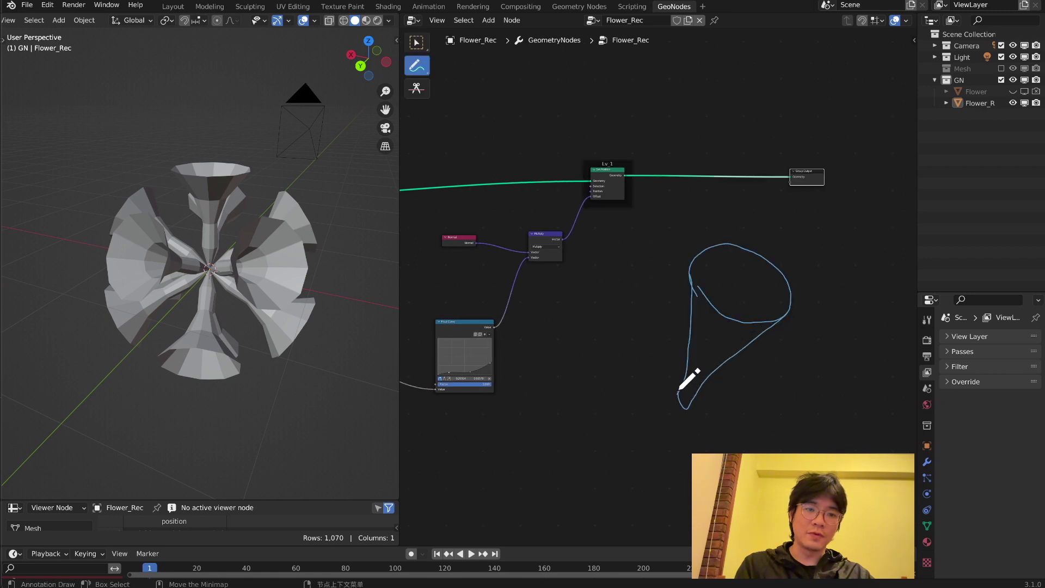
mouse_move(681, 401)
middle_mouse_down()
mouse_move(653, 316)
mouse_move(555, 234)
middle_mouse_up()
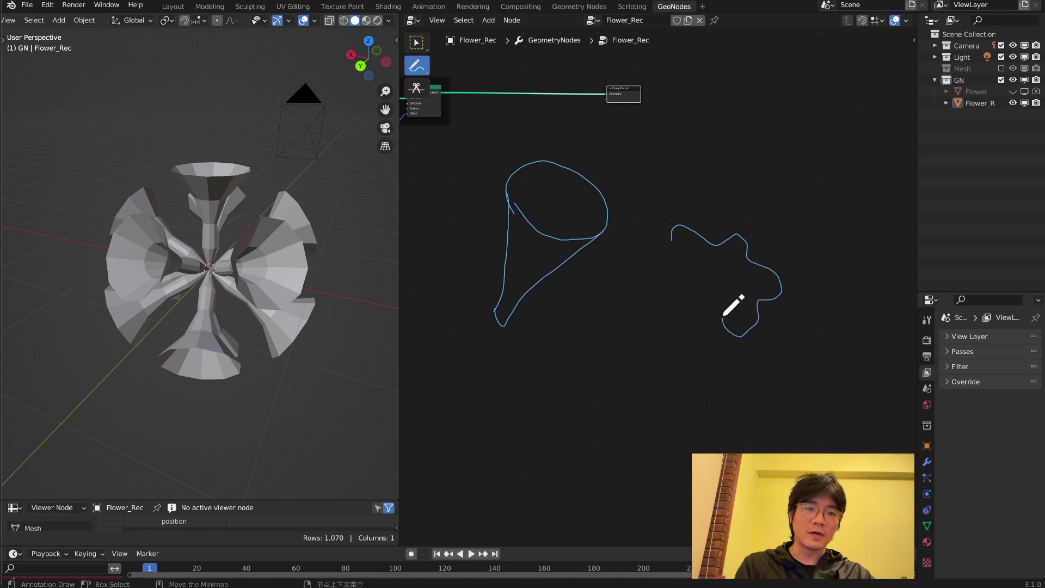
left_click_drag(723, 313, 683, 316)
left_click_drag(677, 252, 662, 331)
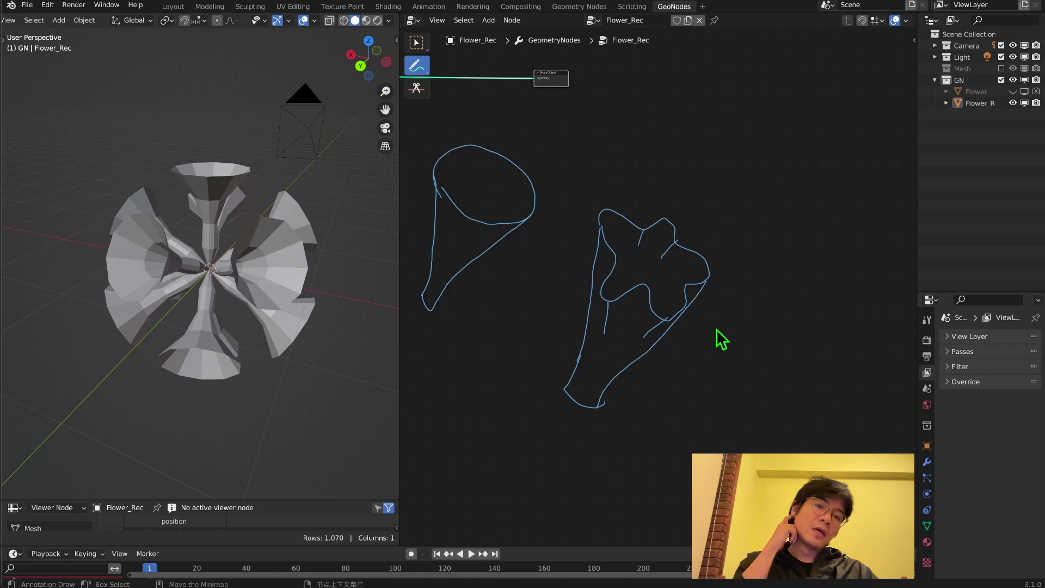
middle_click_drag(717, 329, 659, 301)
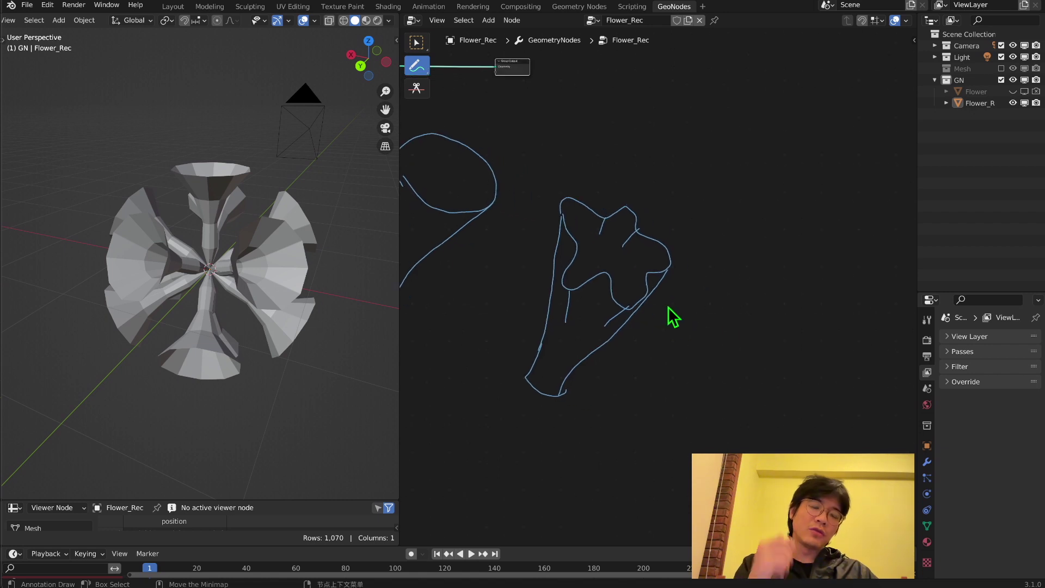
left_click_drag(574, 204, 616, 221)
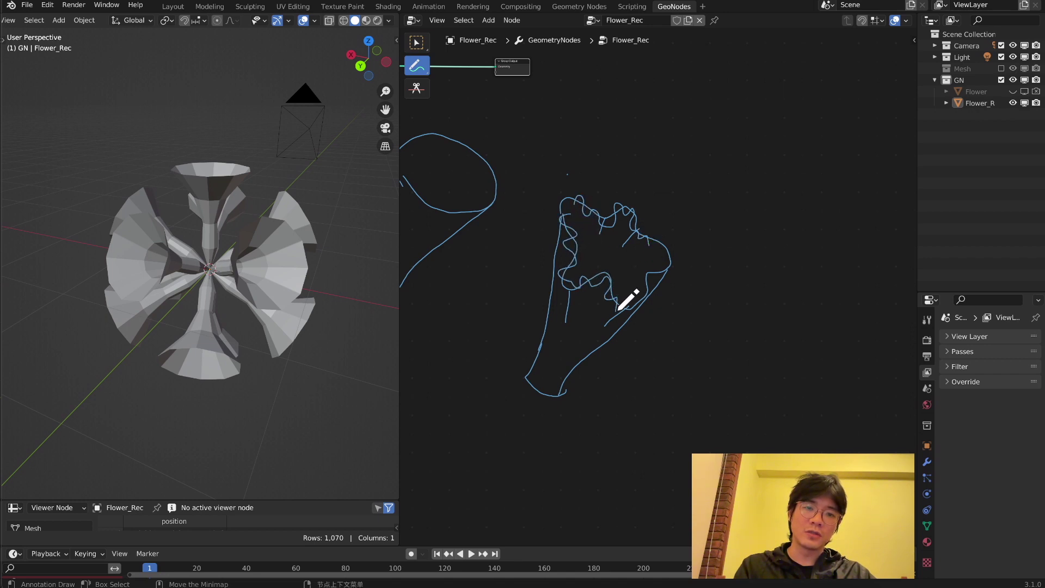
left_click_drag(643, 293, 640, 269)
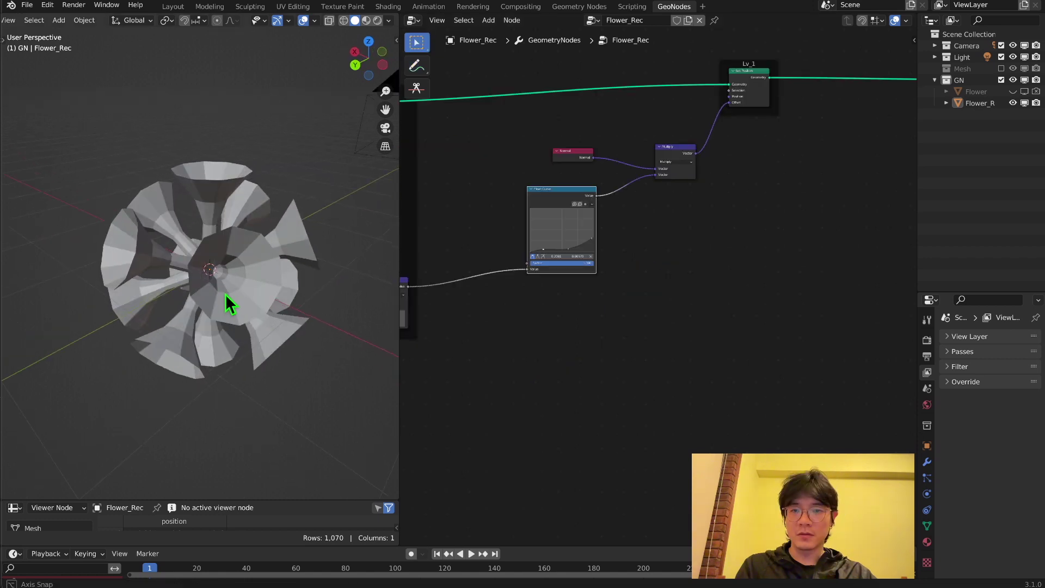
Insert a Subdivision Surface node before Set Position and arrange both inside the Lv_1 frame.
middle_click_drag(226, 299, 240, 294)
middle_click_drag(740, 154, 727, 276)
middle_click_drag(614, 209, 758, 187)
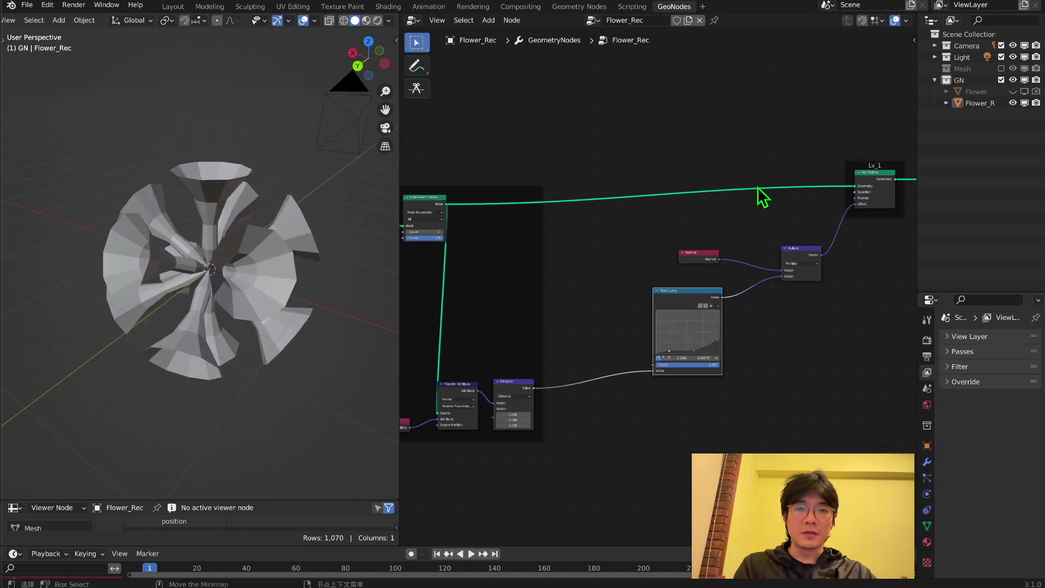
middle_click_drag(675, 167, 515, 153)
key("shift+a")
left_click(548, 145)
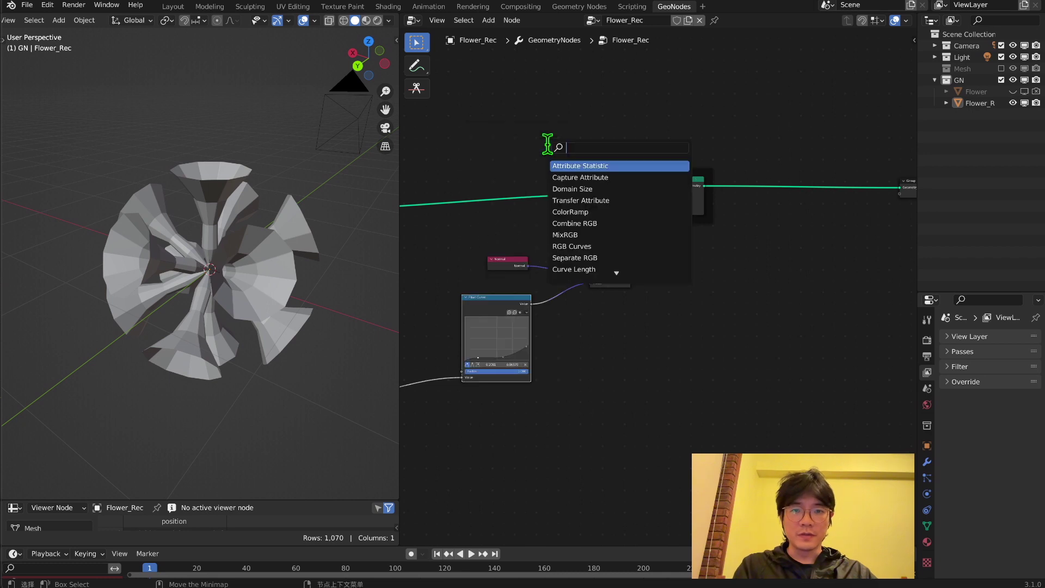
type("sub")
key("Return")
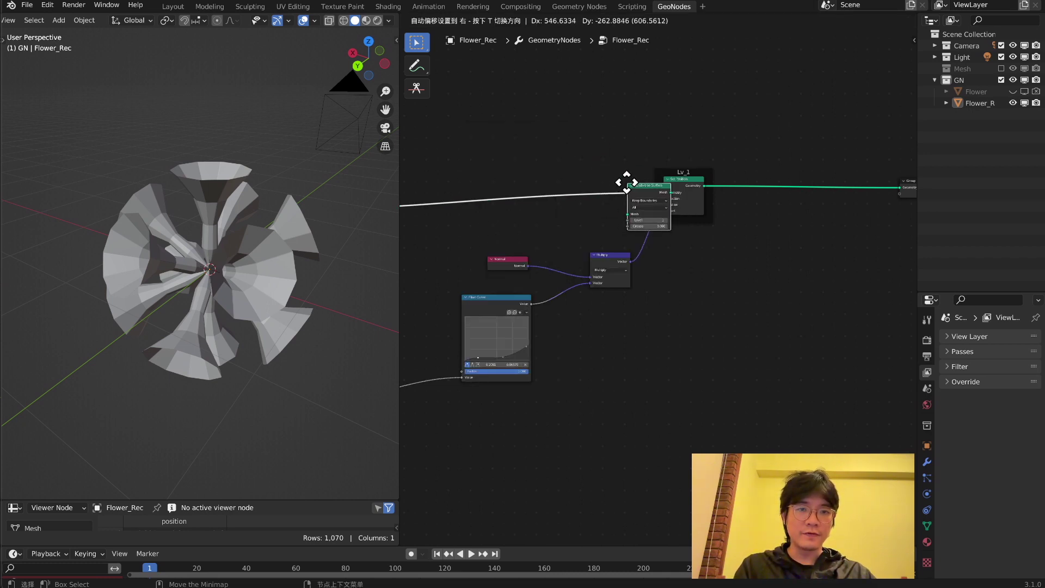
left_click(640, 183)
mouse_move(617, 188)
left_mouse_down()
mouse_move(662, 180)
mouse_move(609, 182)
left_mouse_up()
left_click_drag(681, 182, 679, 175)
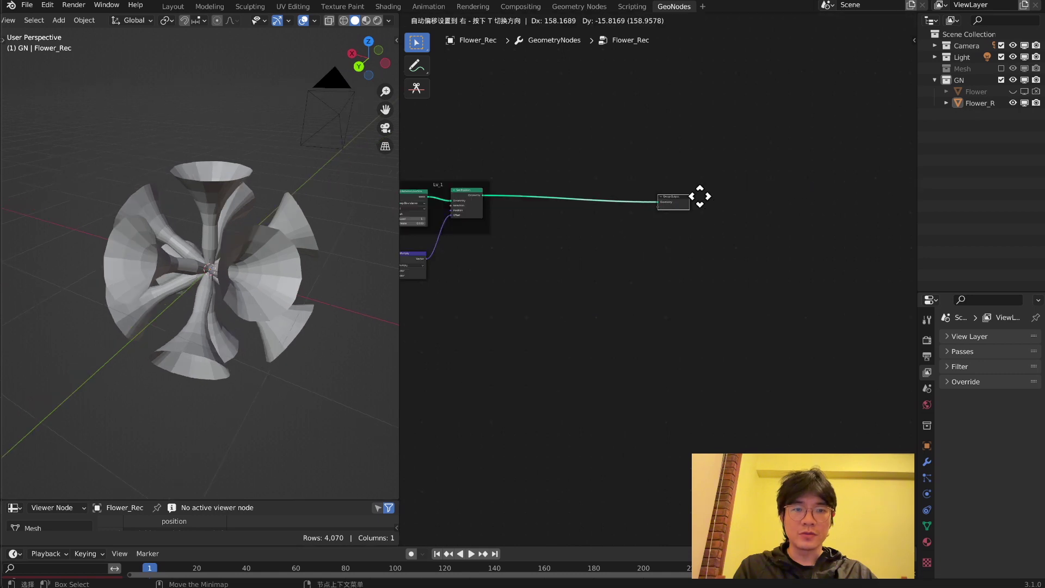
Move Group Output farther along and place a duplicate of the Lv_1 frame with its Subdivision Surface and Set Position nodes before it.
left_click_drag(700, 196, 801, 182)
middle_click_drag(484, 254, 629, 233)
left_click_drag(538, 126, 644, 222)
key("g")
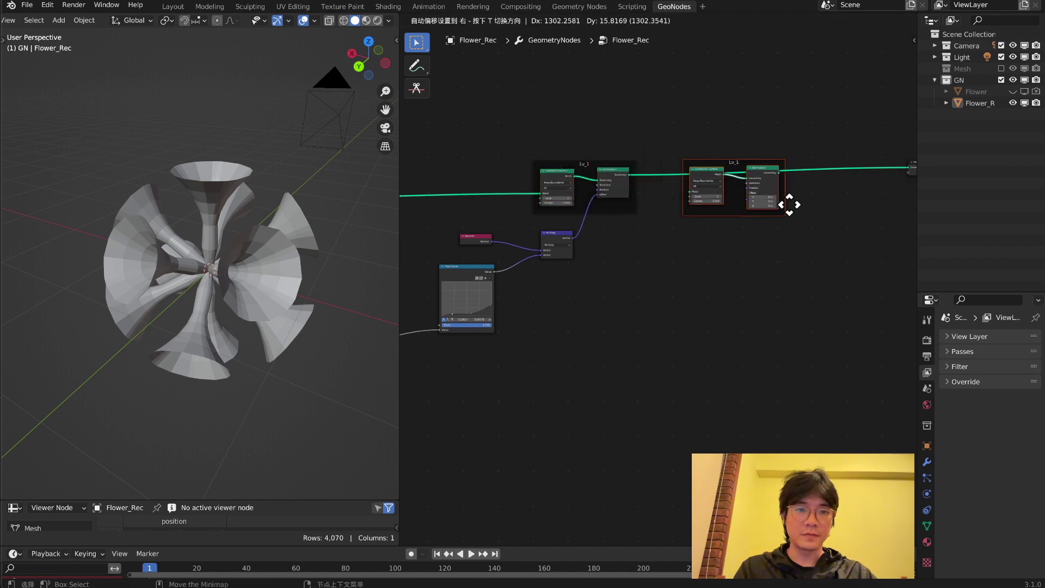
left_click(808, 210)
middle_click_drag(792, 254, 720, 288)
scroll(637, 235, "up", 1)
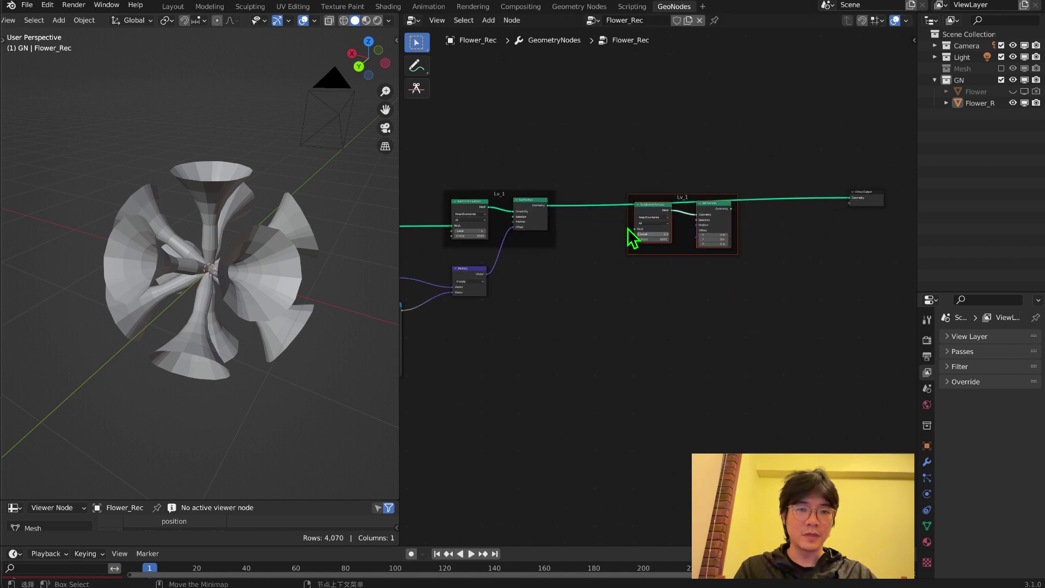
Label the duplicated frame "Lv_2".
right_click(647, 197)
left_click(689, 219)
left_click(687, 195)
right_click(687, 195)
left_click(681, 201)
type("Lv_2")
key("Return")
scroll(658, 226, "up", 2)
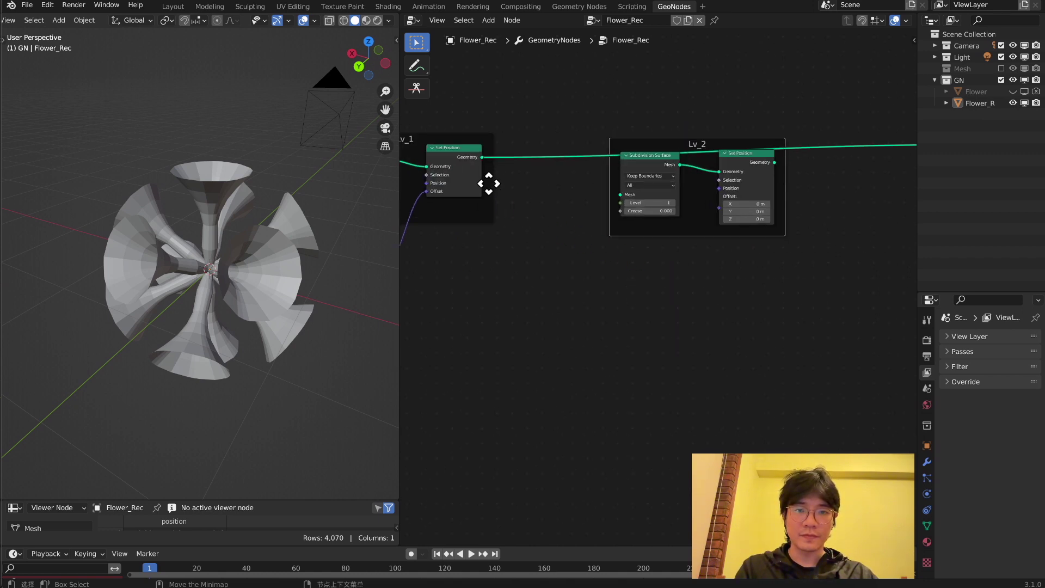
Connect the Lv_1 Set Position geometry to the Lv_2 Subdivision Surface and the Lv_2 Set Position geometry to Group Output.
left_click_drag(482, 157, 620, 194)
middle_click_drag(769, 220, 631, 237)
left_click_drag(622, 226, 846, 208)
scroll(697, 305, "down", 2)
middle_click_drag(466, 388, 740, 267)
scroll(685, 328, "down", 3)
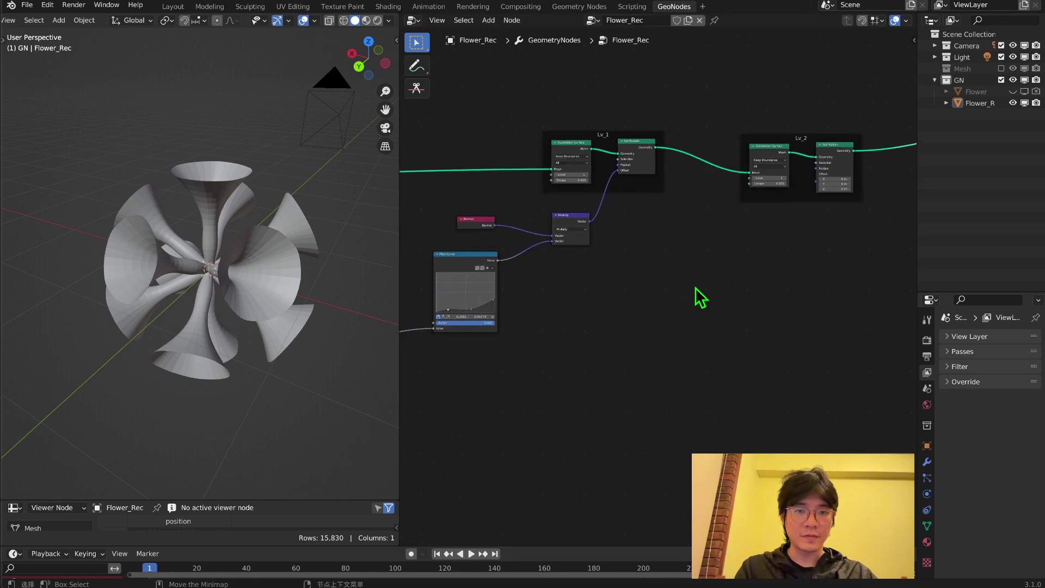
Duplicate the Normal, Float Curve and Multiply nodes and place the copies below the originals.
scroll(691, 296, "up", 2)
middle_click_drag(635, 299, 731, 247)
left_click_drag(529, 148, 696, 272)
key("shift+d")
left_click(722, 460)
Feed the Distance value into the duplicated Float Curve and connect the duplicated Multiply to the Lv_2 Set Position offset.
scroll(653, 397, "down", 8)
middle_click_drag(630, 390, 700, 343)
scroll(643, 331, "down", 2)
scroll(637, 322, "up", 8)
left_click_drag(538, 228, 674, 385)
middle_click_drag(731, 339, 558, 400)
left_click_drag(569, 387, 769, 181)
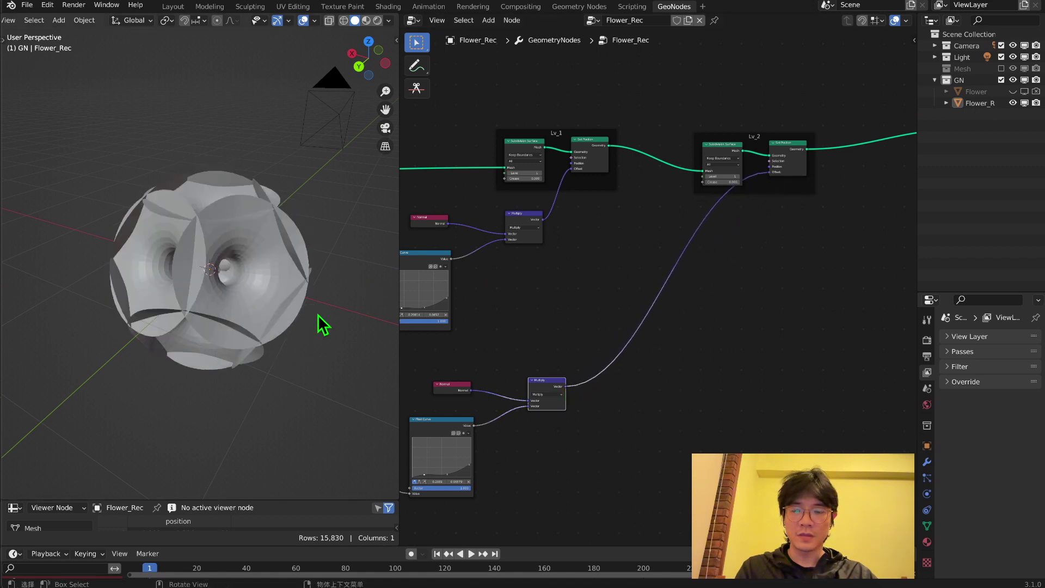
Move the duplicated Normal and Multiply nodes up beneath the Lv_2 frame, away from their Float Curve.
middle_click_drag(696, 385, 801, 280)
middle_click_drag(361, 295, 294, 302)
scroll(622, 309, "up", 2)
scroll(504, 251, "down", 3)
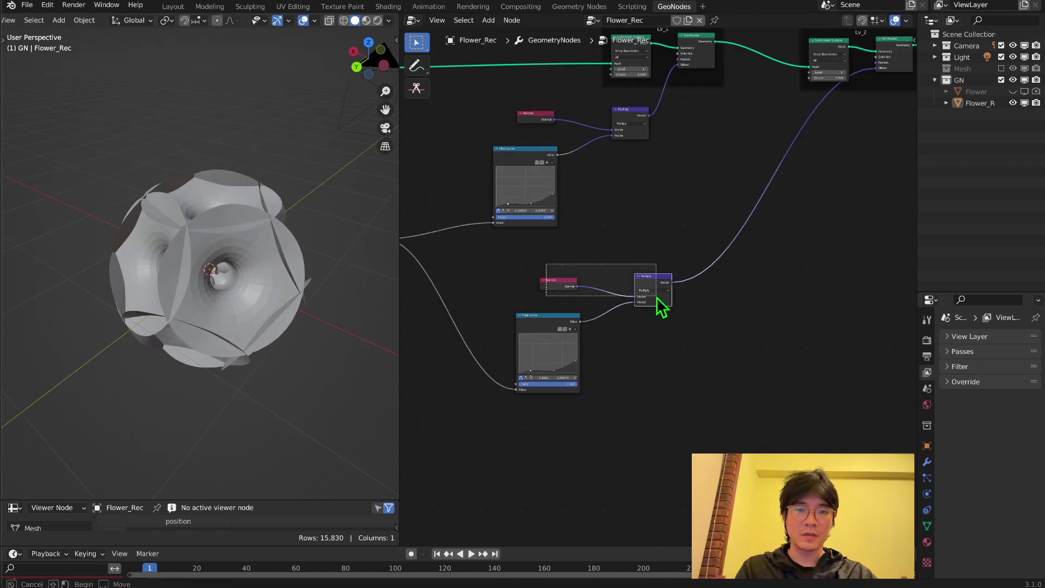
left_click_drag(658, 283, 829, 141)
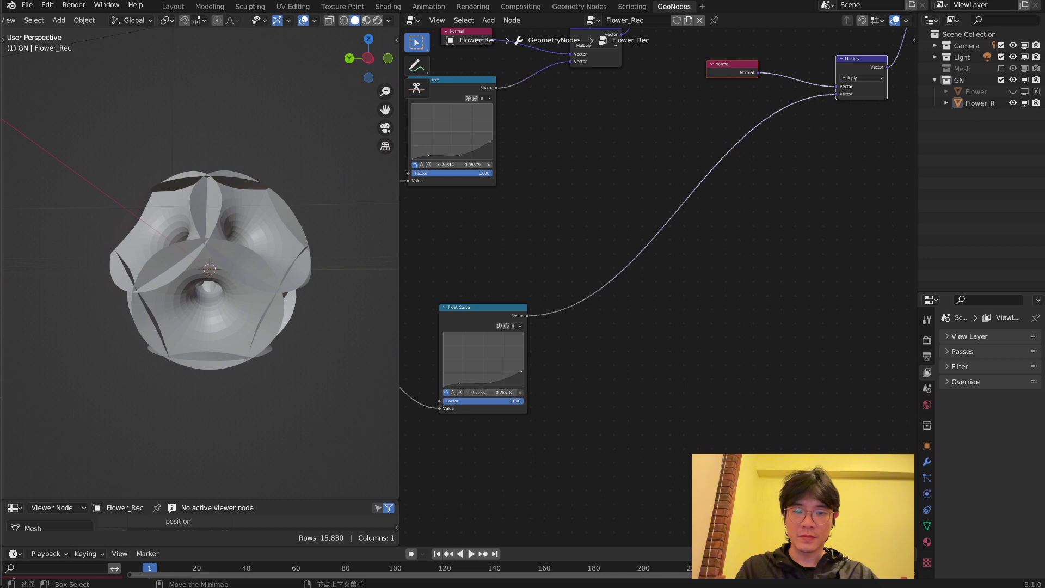
Lower the end of the duplicated Float Curve and flatten its inner points to 0, including the one at about 0.208.
left_click_drag(522, 371, 524, 377)
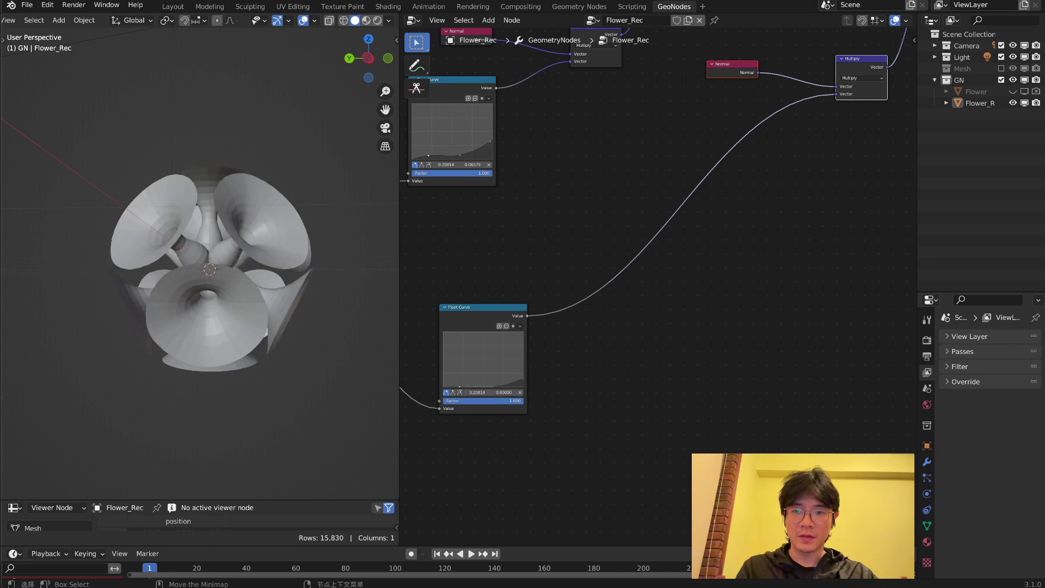
left_click_drag(459, 387, 459, 389)
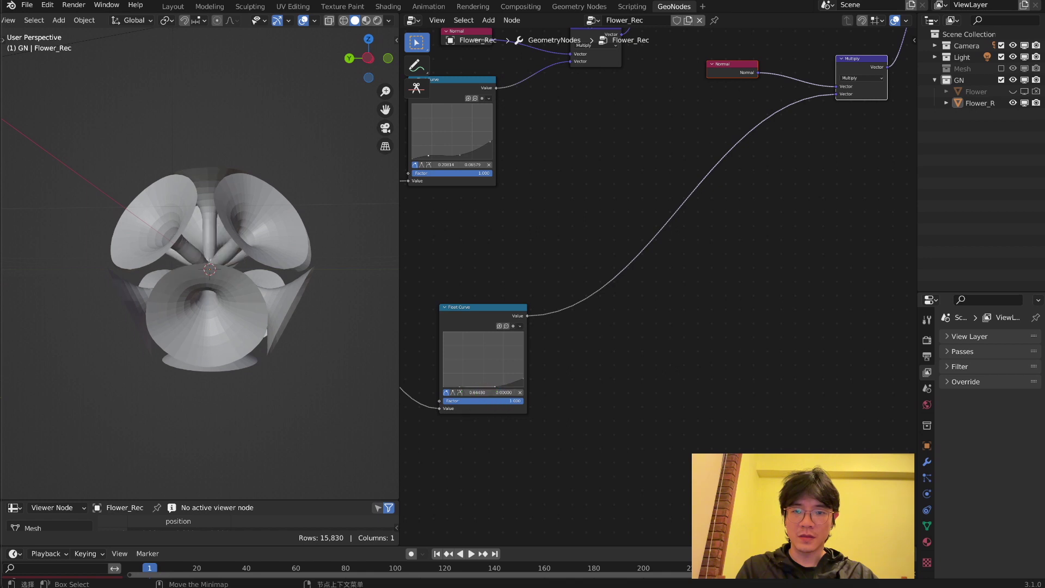
middle_click_drag(256, 348, 155, 345)
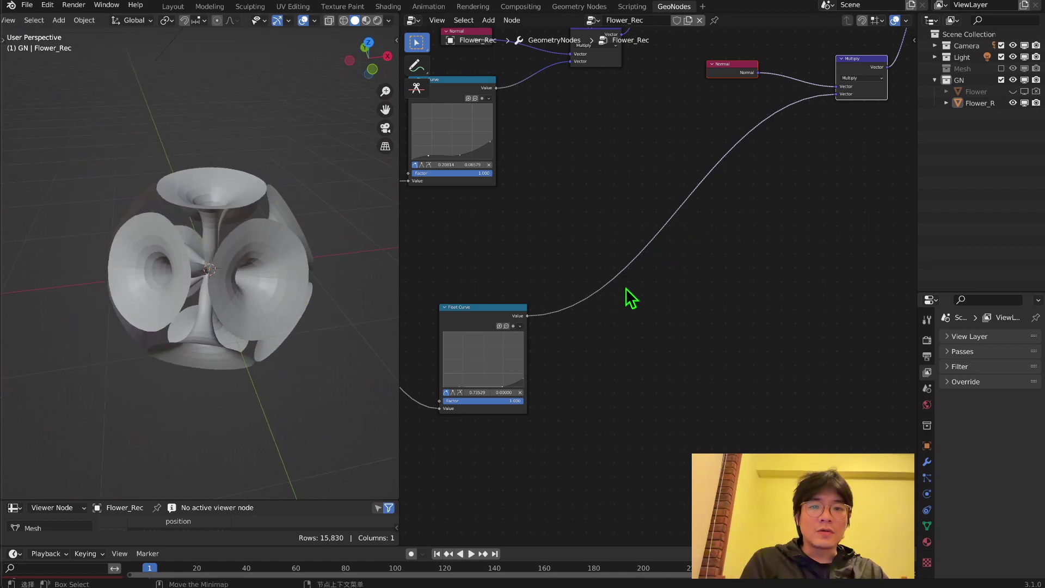
Shift the duplicated Float Curve and insert a second Multiply node with factors of 0.2 between it and the normal Multiply.
left_click_drag(501, 321, 488, 303)
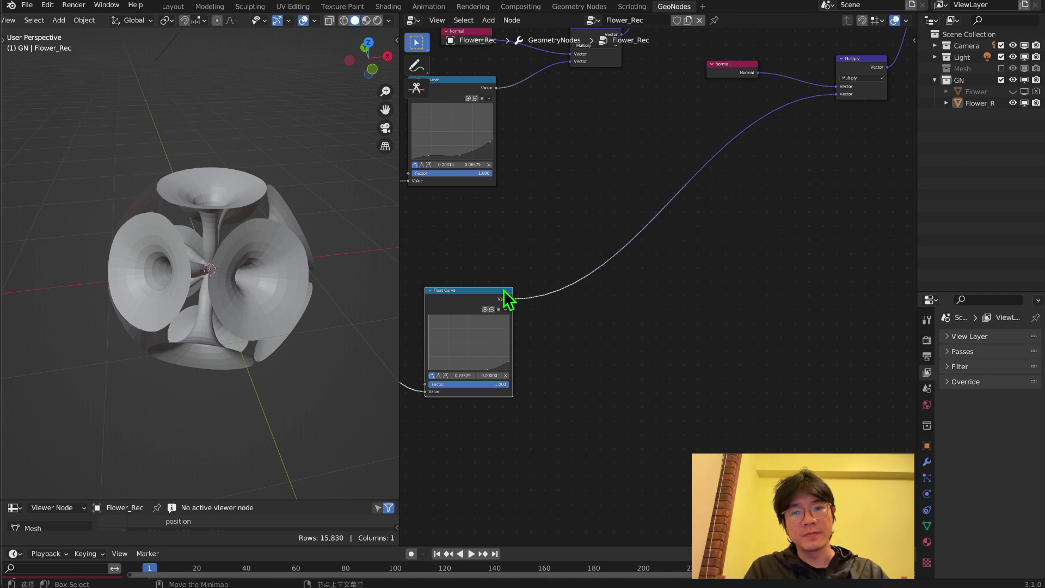
left_click_drag(501, 290, 481, 278)
key("shift+a")
left_click(830, 127)
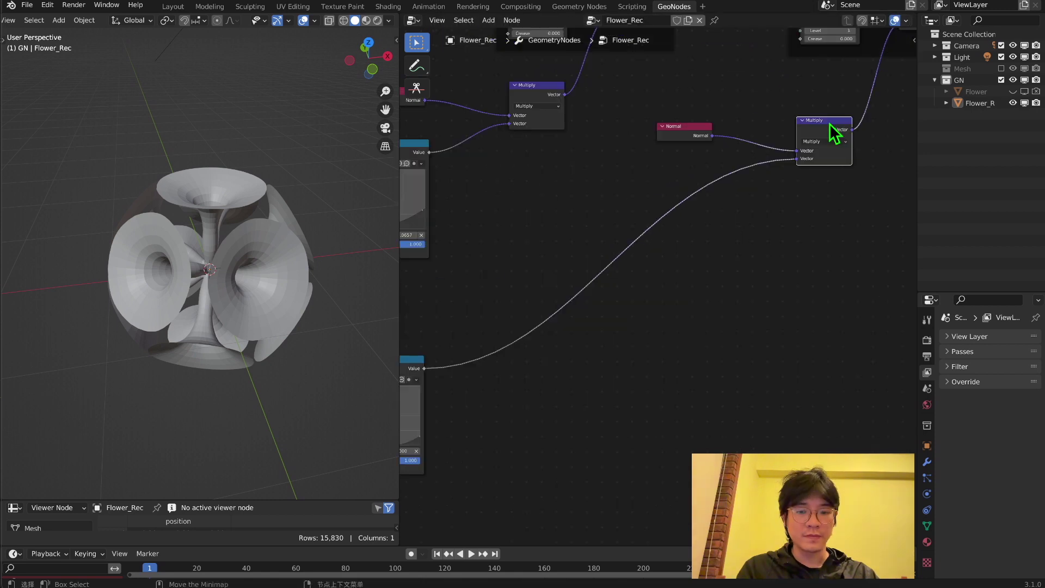
key("shift+d")
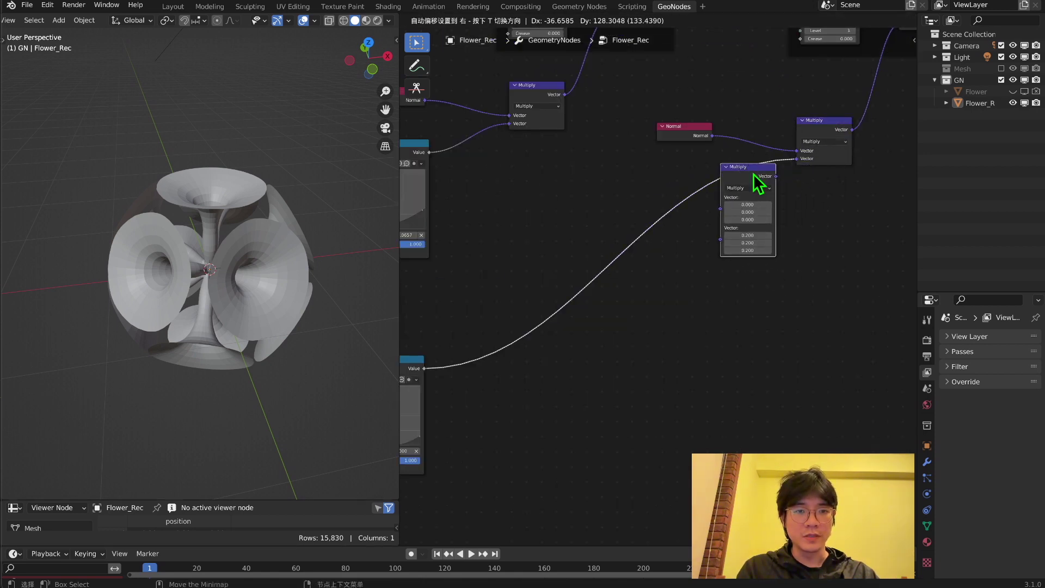
left_click(753, 175)
middle_click_drag(610, 289, 629, 269)
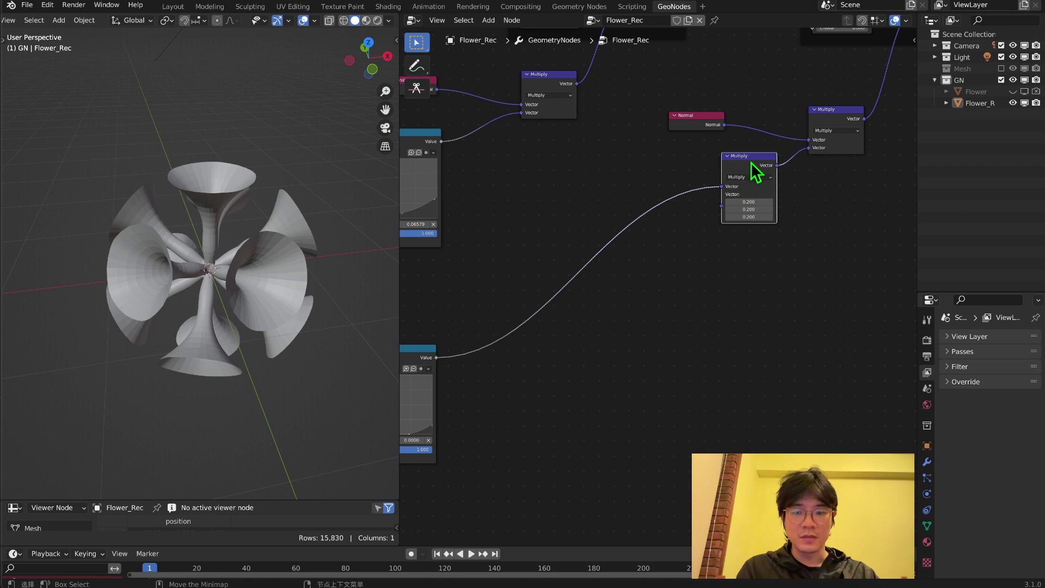
Duplicate the 0.2 Multiply node below it and change the copy's operation to Sine.
key("shift+d")
left_click(685, 327)
left_click(684, 340)
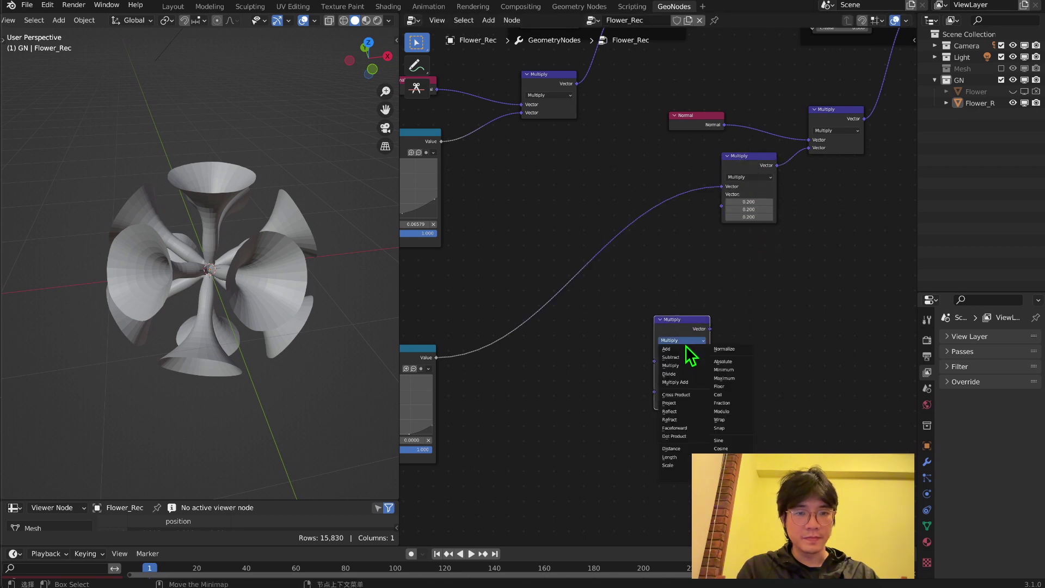
left_click(723, 441)
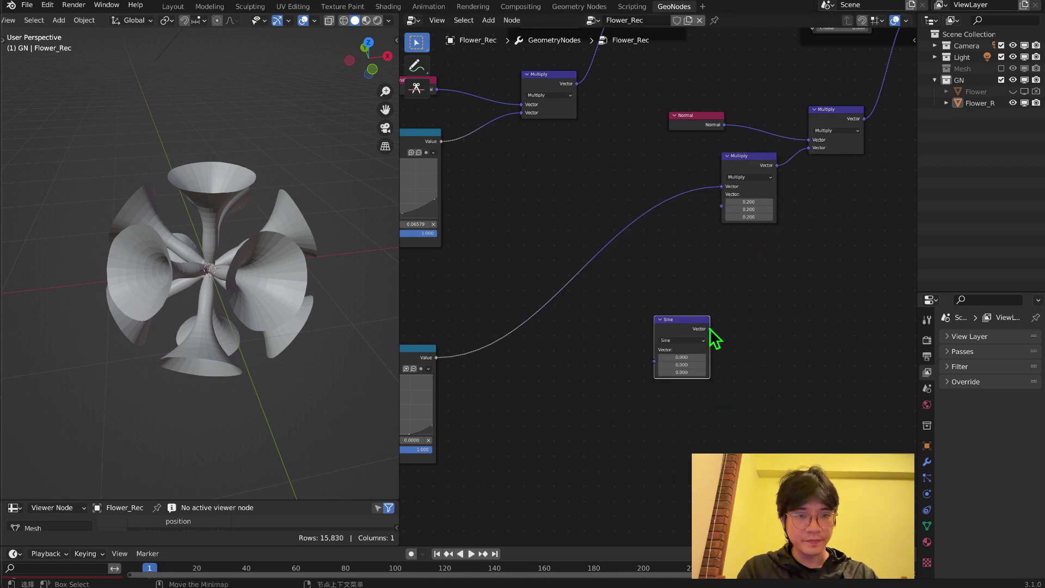
Connect the Sine output to the inserted Multiply's second vector and set all three Sine input values to about 50.8.
left_click_drag(709, 329, 723, 206)
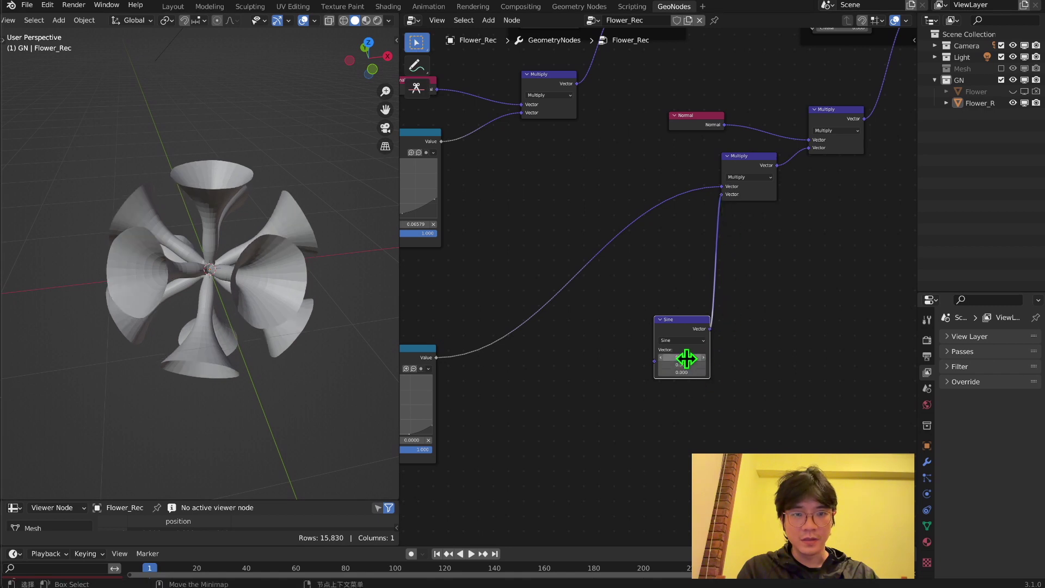
left_click_drag(685, 357, 709, 357)
middle_click_drag(343, 283, 265, 253)
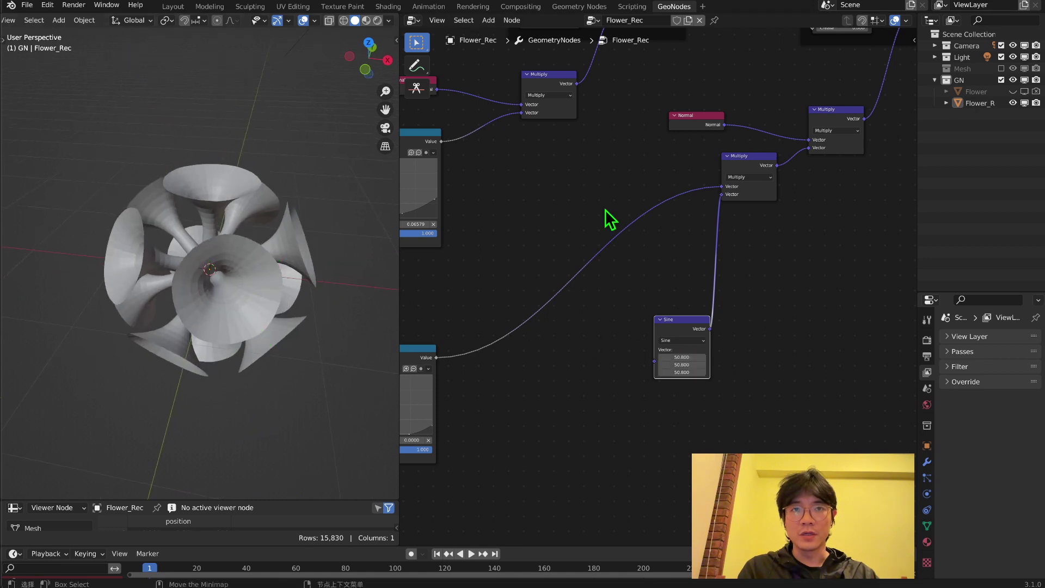
Move the duplicated Float Curve and the Sine node up closer to the Multiply nodes they feed.
scroll(543, 286, "down", 2)
middle_click_drag(543, 287, 582, 237)
left_click_drag(491, 292, 489, 234)
middle_click_drag(664, 238, 596, 278)
left_click_drag(651, 295, 654, 252)
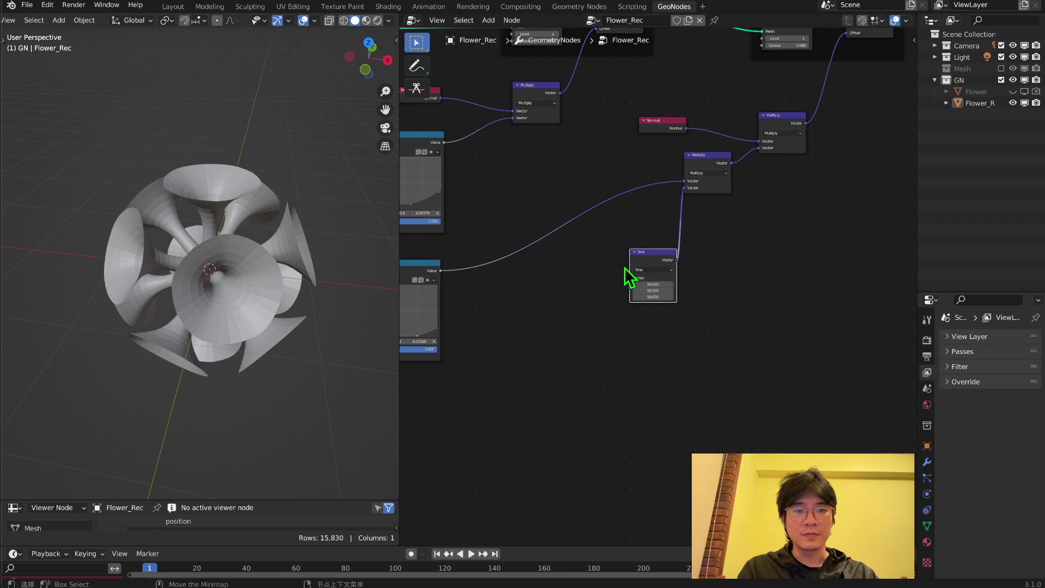
Add an Index node and connect its output to the Sine node's vector input.
scroll(580, 279, "up", 2)
key("shift+a")
left_click(579, 278)
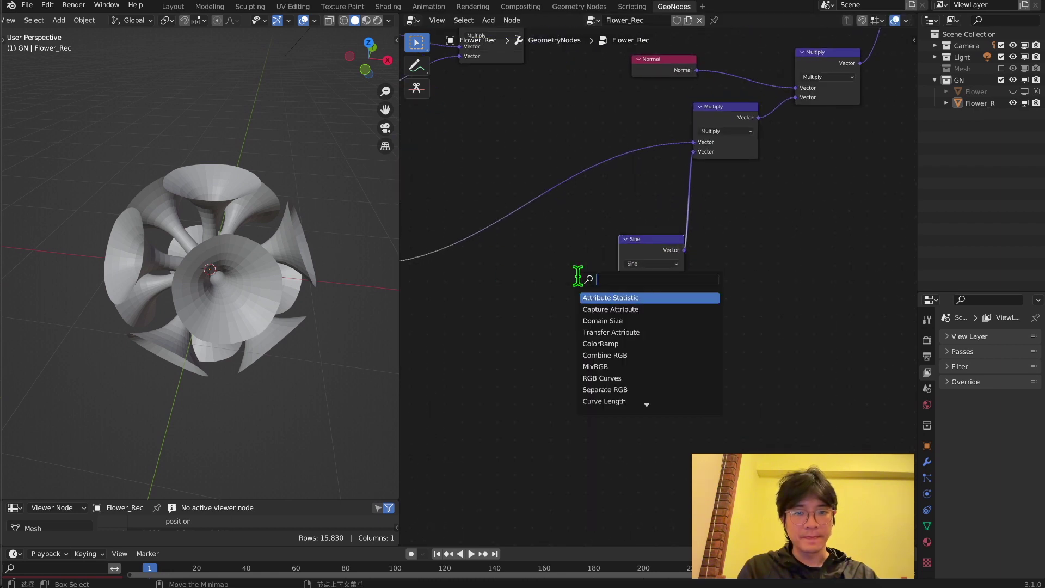
type("index")
key("Return")
left_click(515, 313)
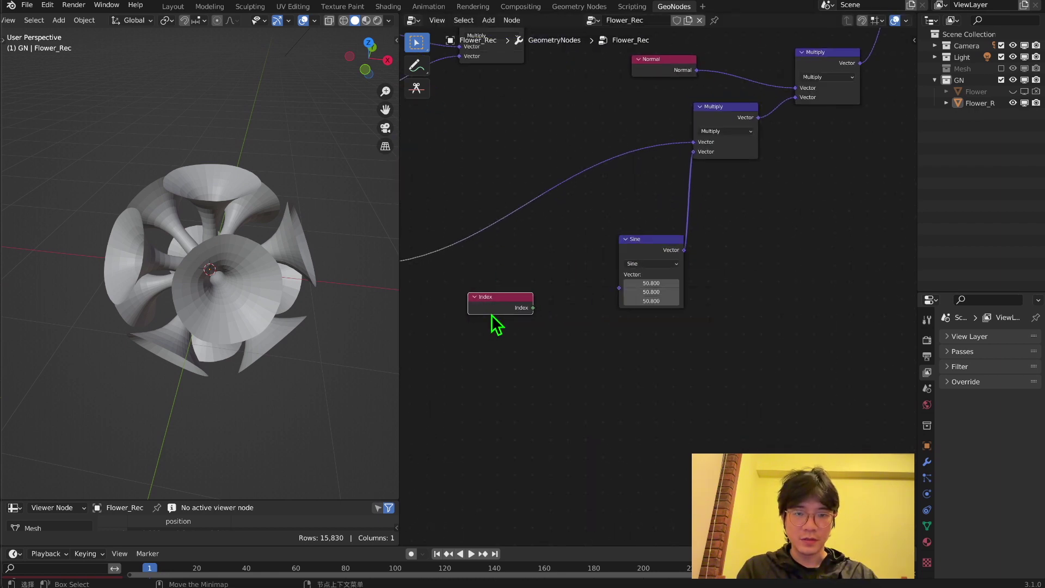
left_click_drag(531, 311, 619, 289)
middle_click_drag(343, 279, 233, 227)
middle_click_drag(233, 174, 183, 207)
mouse_move(260, 155)
middle_mouse_down()
mouse_move(210, 221)
mouse_move(187, 203)
mouse_move(245, 161)
middle_mouse_up()
middle_click_drag(327, 253, 360, 254)
Duplicate the normal Multiply node, switch the copy to Scale with a factor of 0.4, and insert it before the Lv_2 Set Position offset.
middle_click_drag(694, 228, 605, 344)
scroll(656, 315, "up", 2)
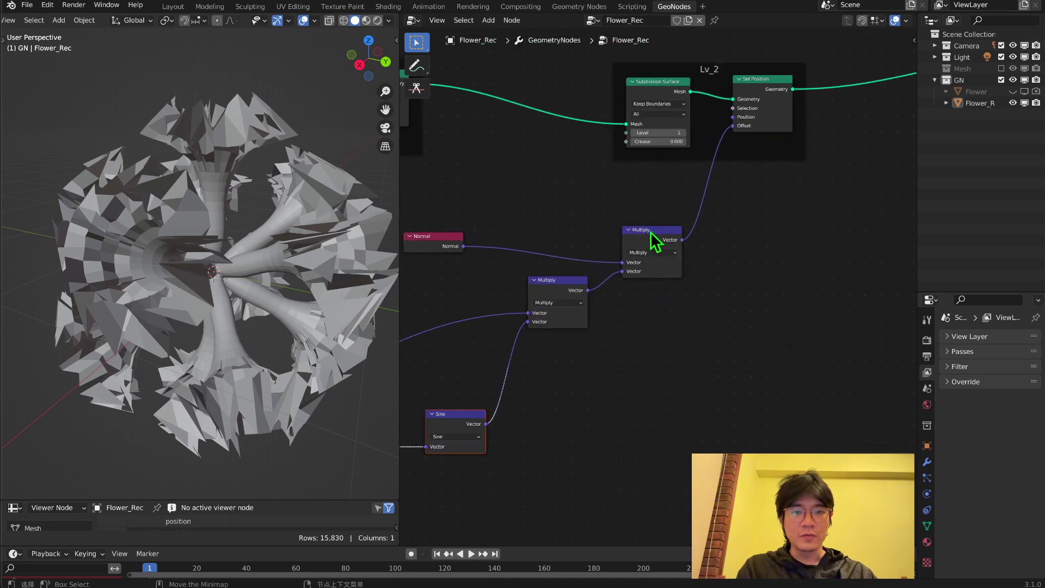
scroll(623, 246, "down", 2)
key("shift+d")
left_click(792, 260)
scroll(684, 234, "up", 2)
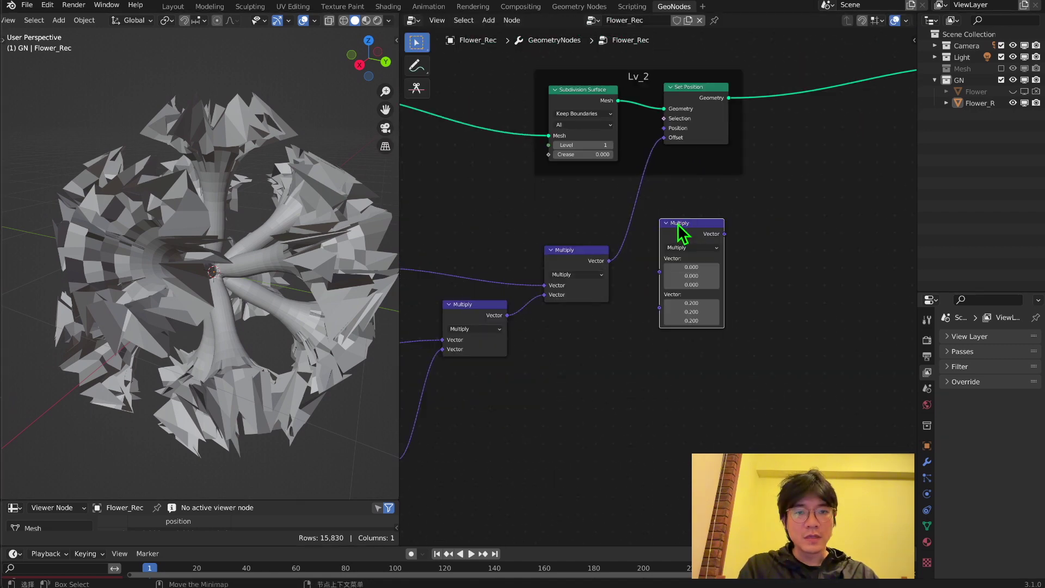
left_click(700, 249)
left_click(675, 393)
mouse_move(693, 233)
left_mouse_down()
mouse_move(680, 195)
mouse_move(656, 230)
mouse_move(635, 230)
mouse_move(691, 230)
left_mouse_up()
middle_click_drag(362, 245, 247, 265)
Raise the Lv_2 Subdivision Surface level to 2.
middle_click_drag(494, 166, 402, 255)
scroll(564, 223, "up", 4)
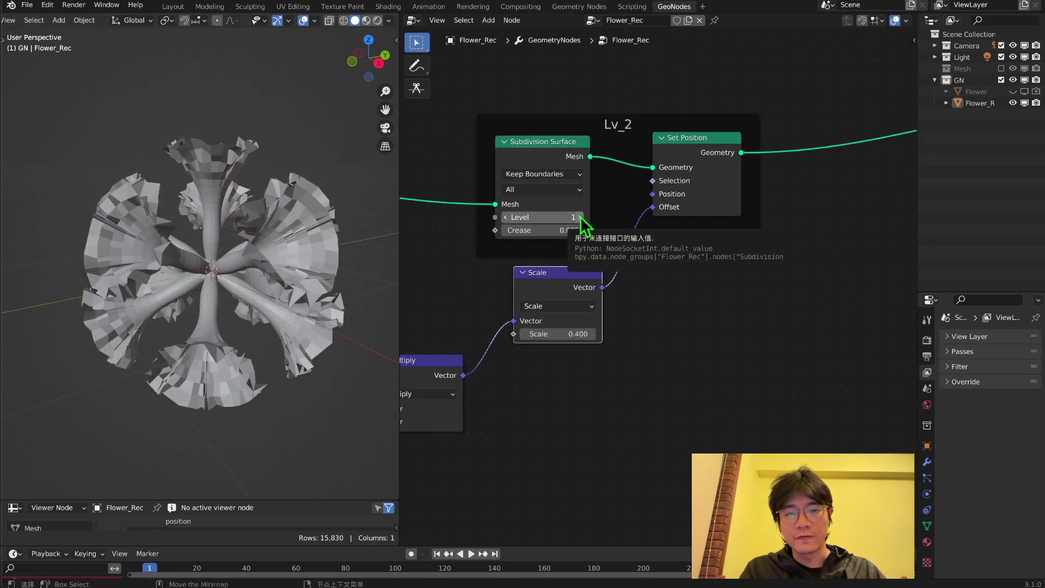
left_click(580, 218)
middle_click_drag(317, 205, 275, 280)
Insert a Subdivision Surface node on the link between the Lv_2 Set Position and the Group Output.
scroll(635, 173, "down", 3)
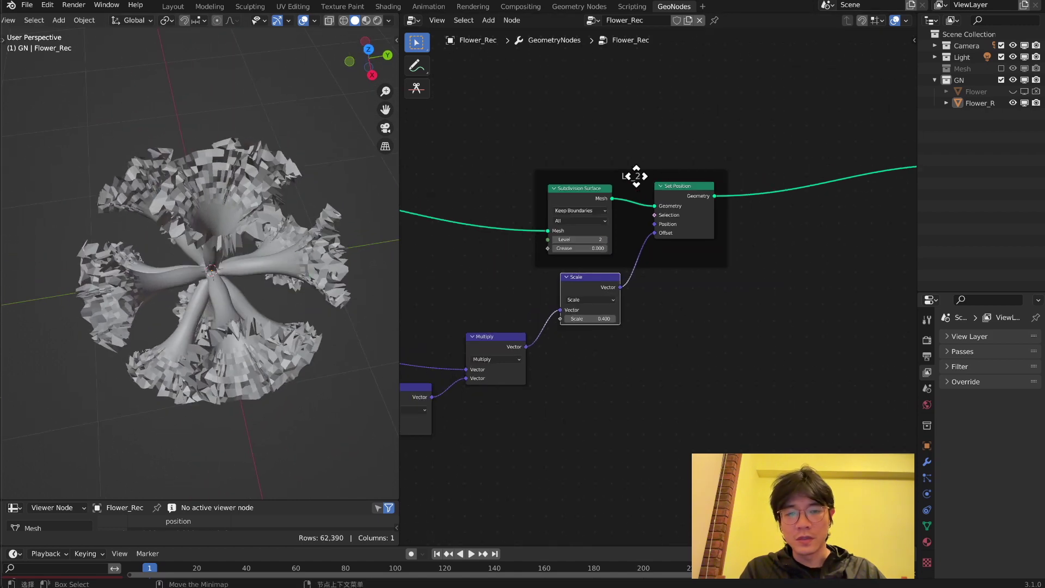
middle_click_drag(635, 173, 574, 197)
scroll(601, 194, "down", 5)
middle_click_drag(690, 200, 634, 193)
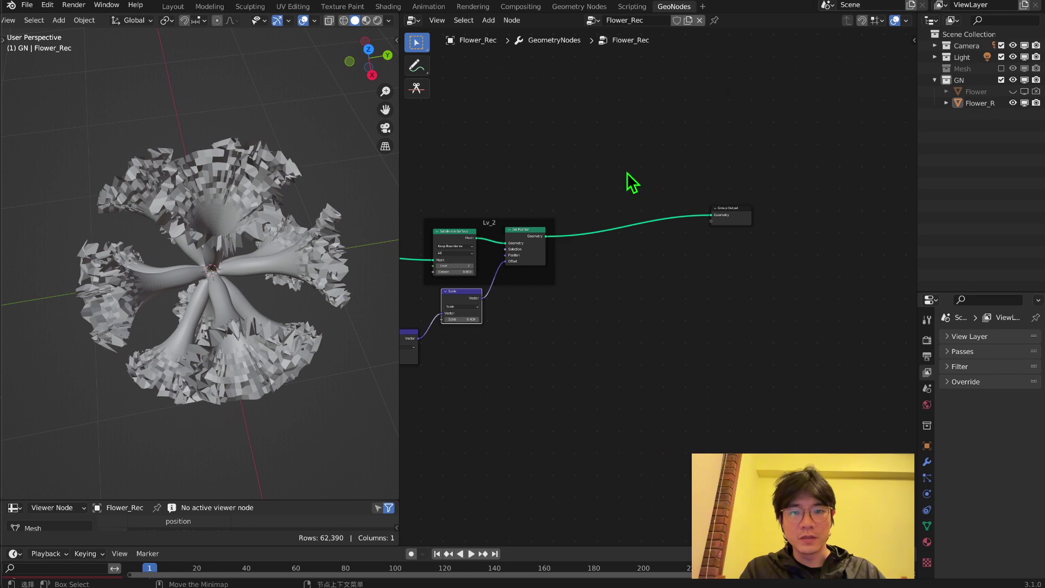
key("shift+a")
left_click(627, 172)
type("sub")
left_click(653, 217)
left_click(665, 238)
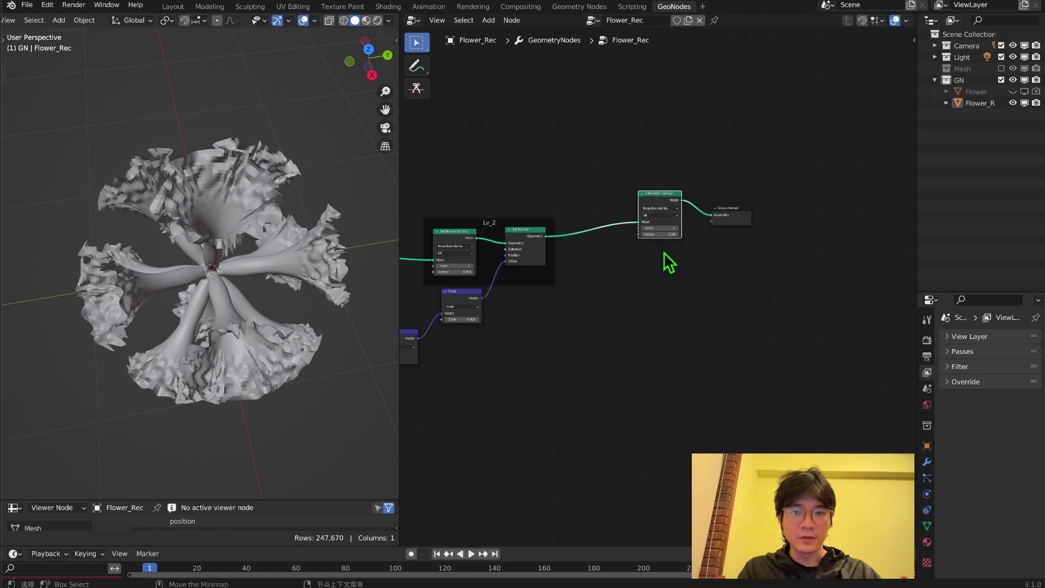
Move the Group Output farther along and insert a Set Shade Smooth node between the last Subdivision Surface and the output.
scroll(666, 250, "up", 2)
left_click_drag(754, 196, 848, 164)
middle_click_drag(206, 231, 275, 201)
key("shift+a")
left_click(763, 238)
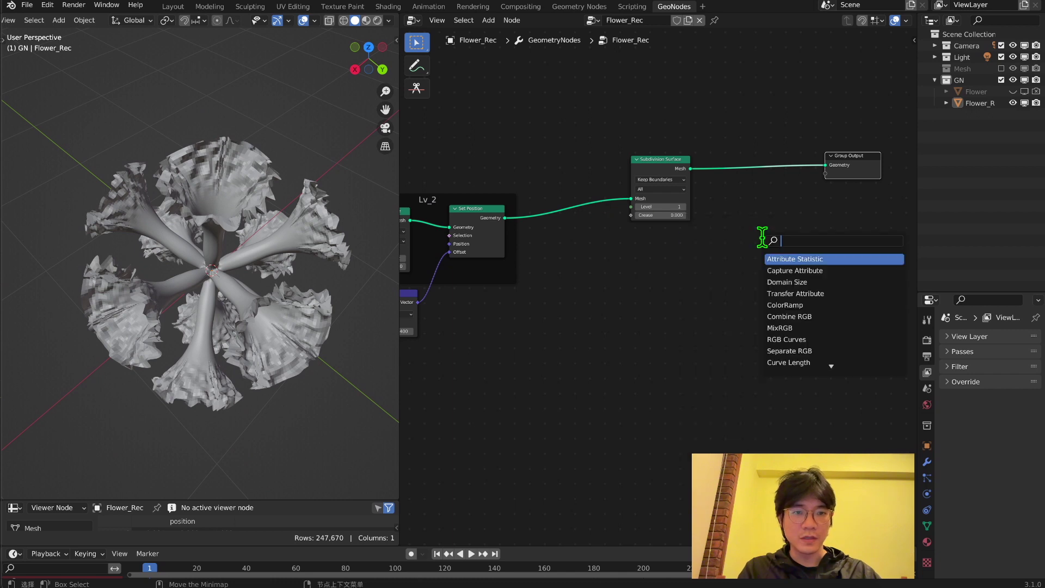
type("set")
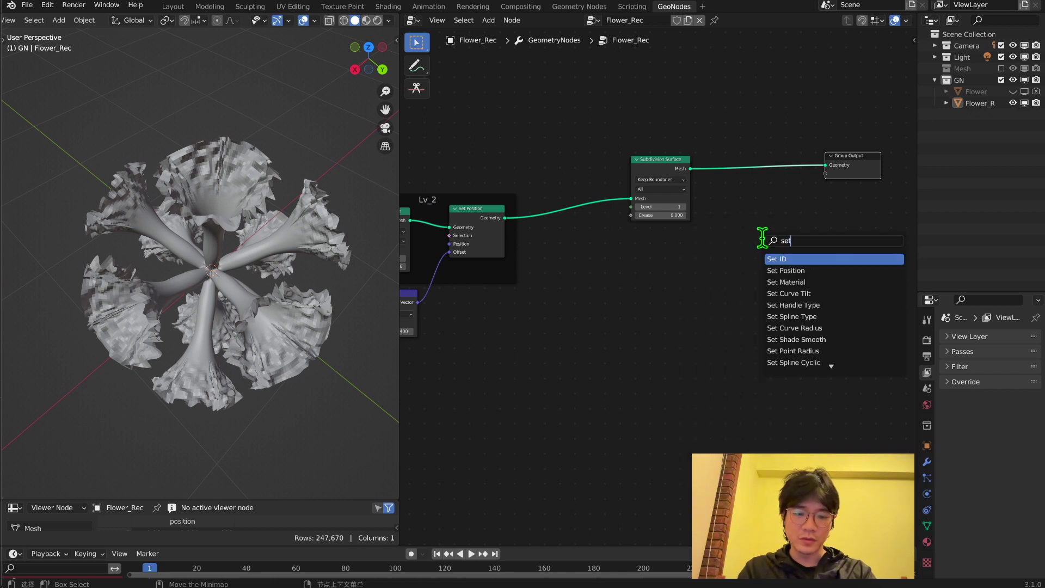
type("sm")
key("BackSpace")
key("BackSpace")
key("BackSpace")
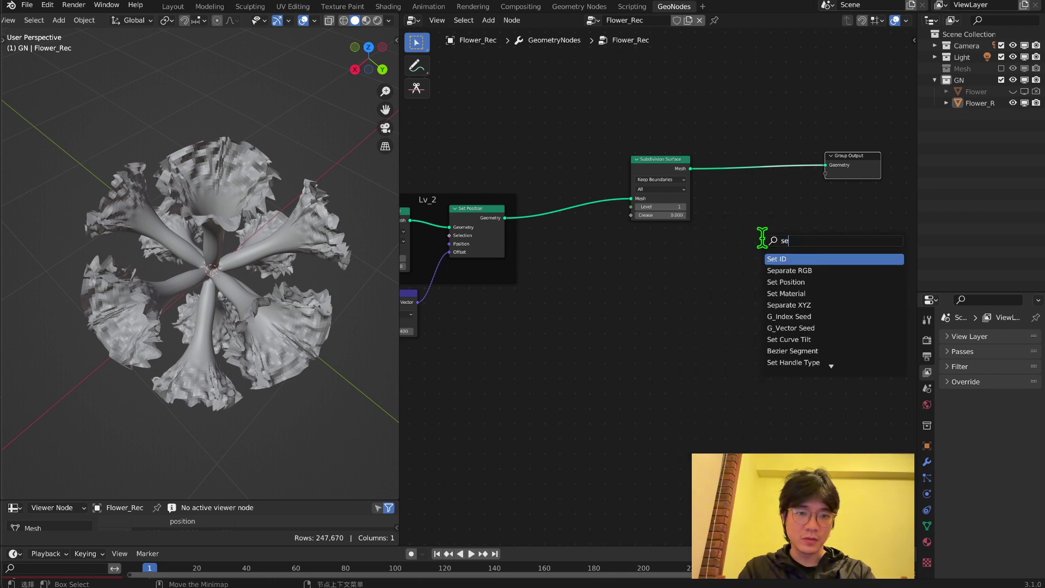
type("t mo")
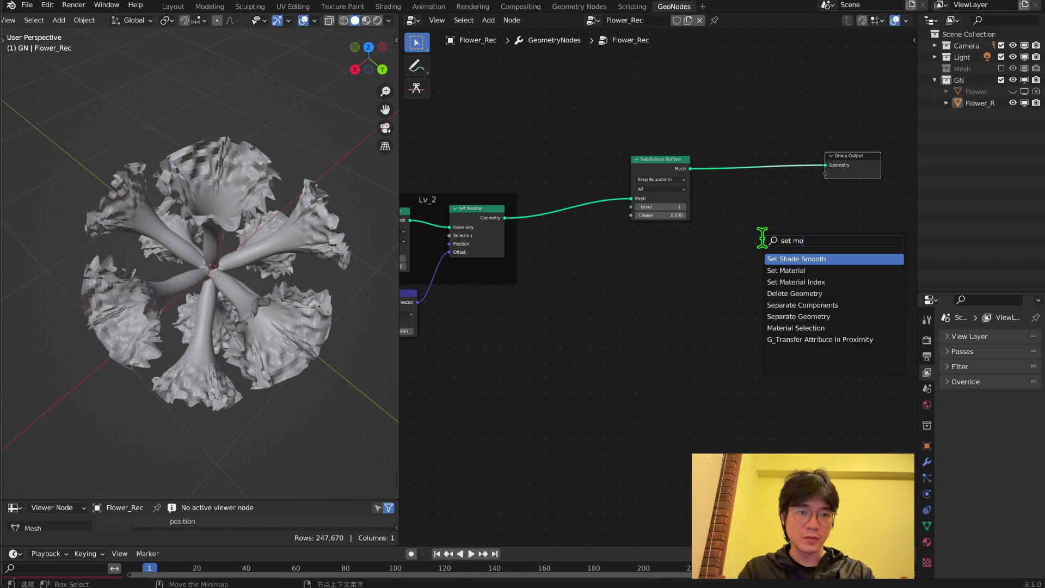
key("Return")
left_click(759, 158)
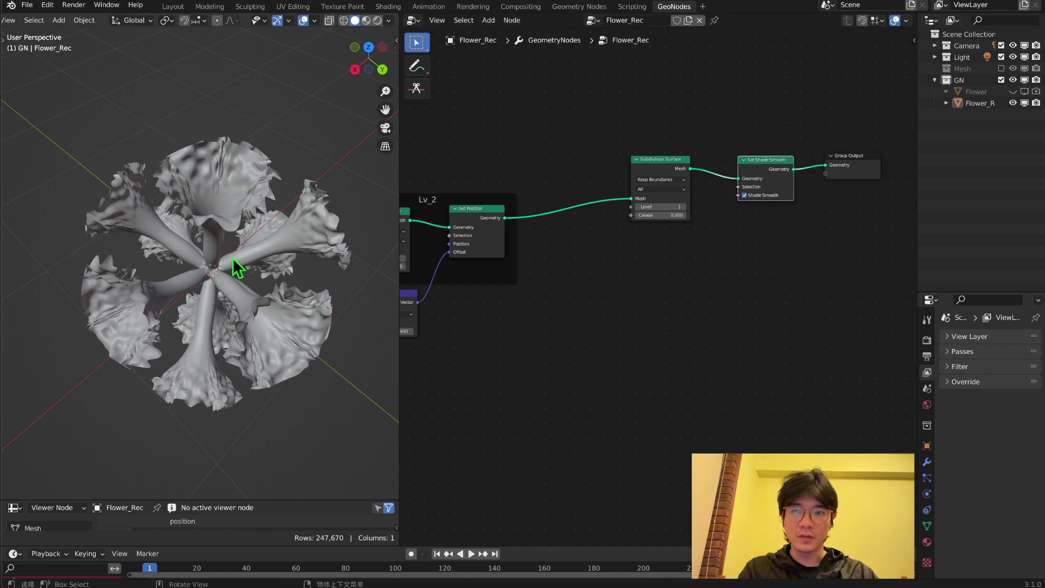
Insert a Math node set to Multiply between Index and Sine and raise its factor to about 2.9.
mouse_move(228, 253)
middle_mouse_down()
mouse_move(302, 212)
mouse_move(279, 218)
middle_mouse_up()
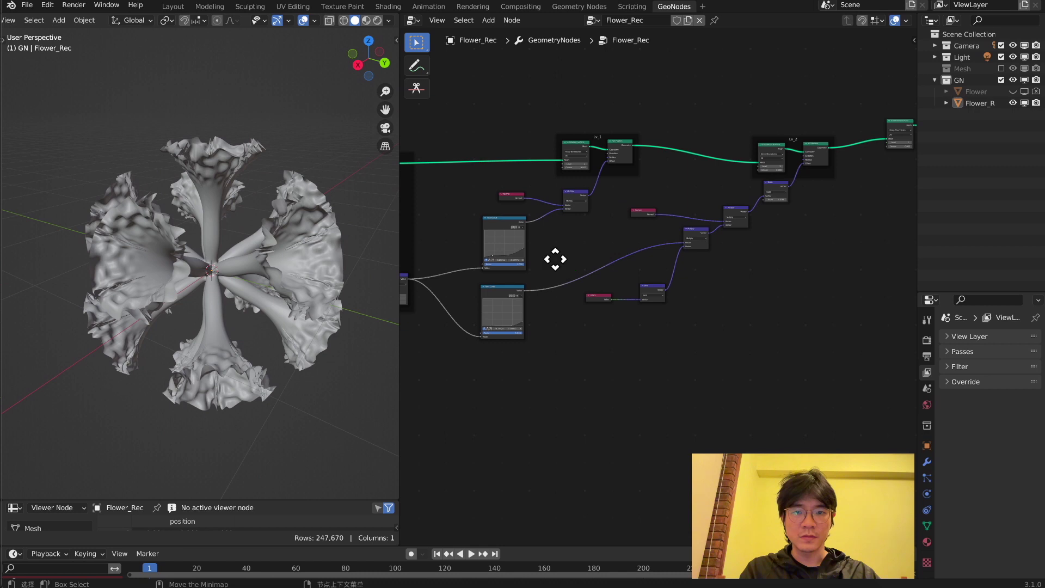
middle_click_drag(556, 259, 650, 235)
scroll(655, 255, "up", 10)
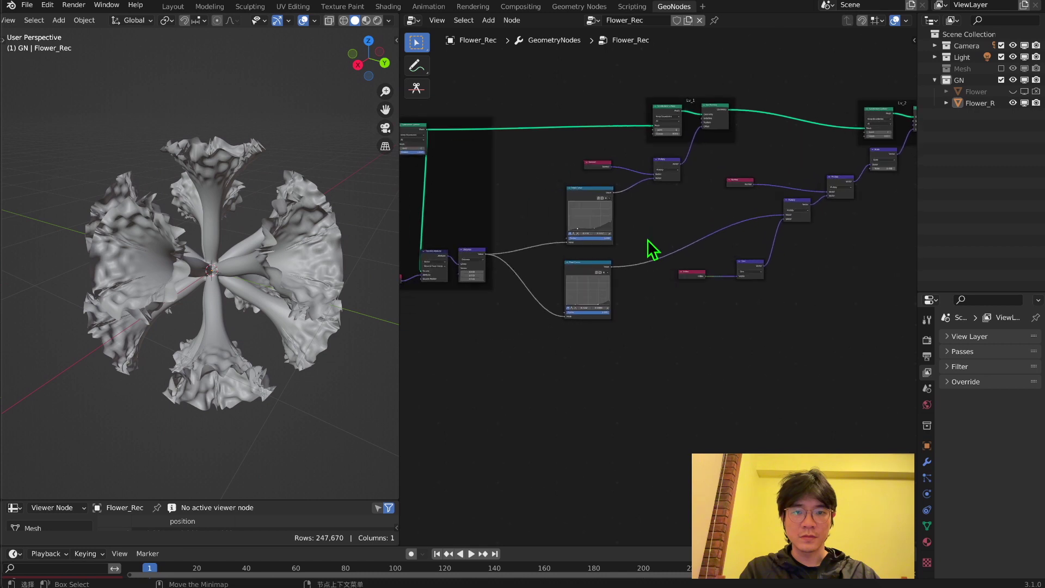
middle_click_drag(702, 271, 585, 272)
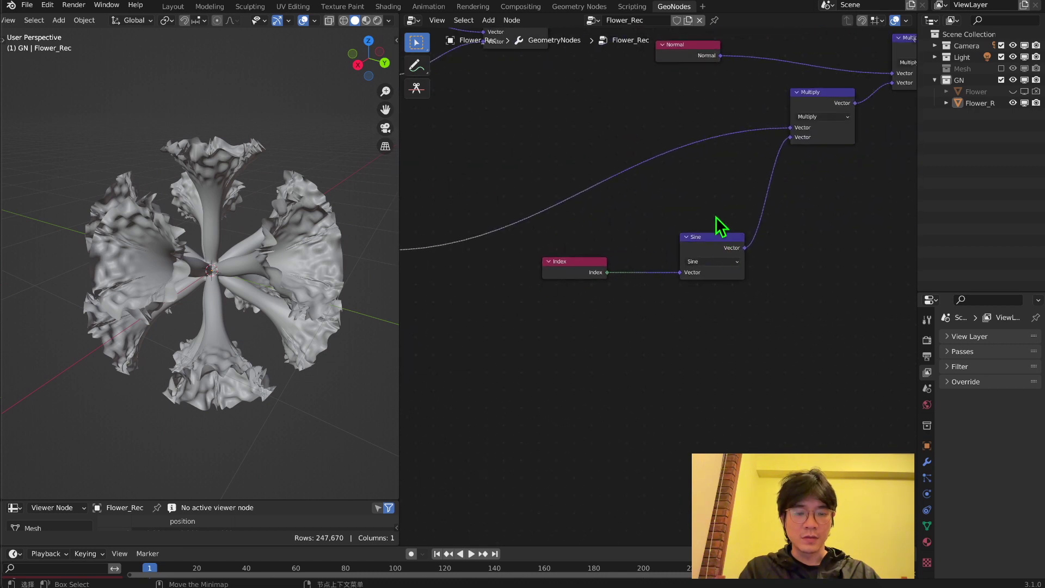
key("shift+a")
type("math")
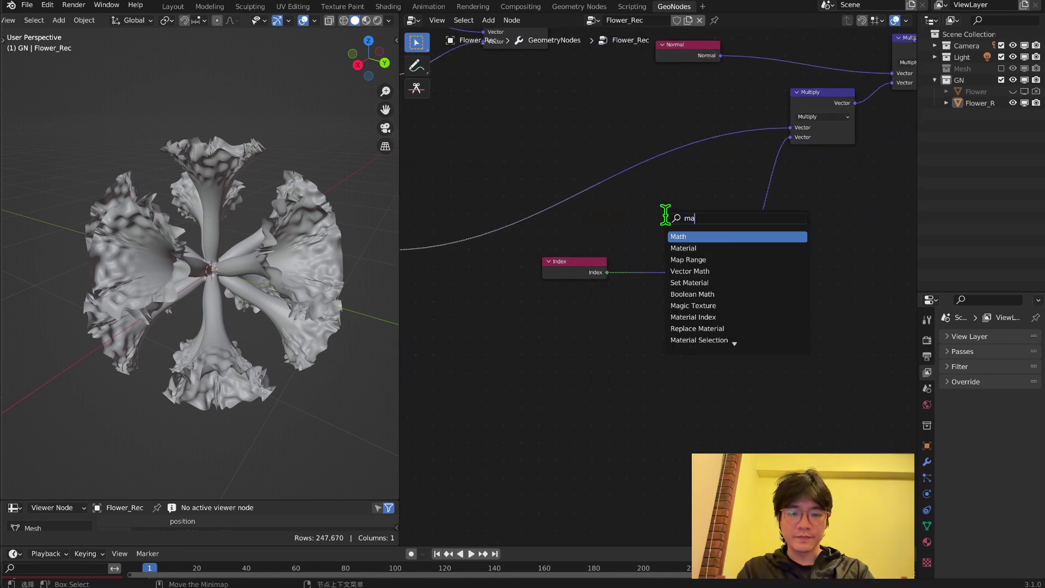
left_click(683, 236)
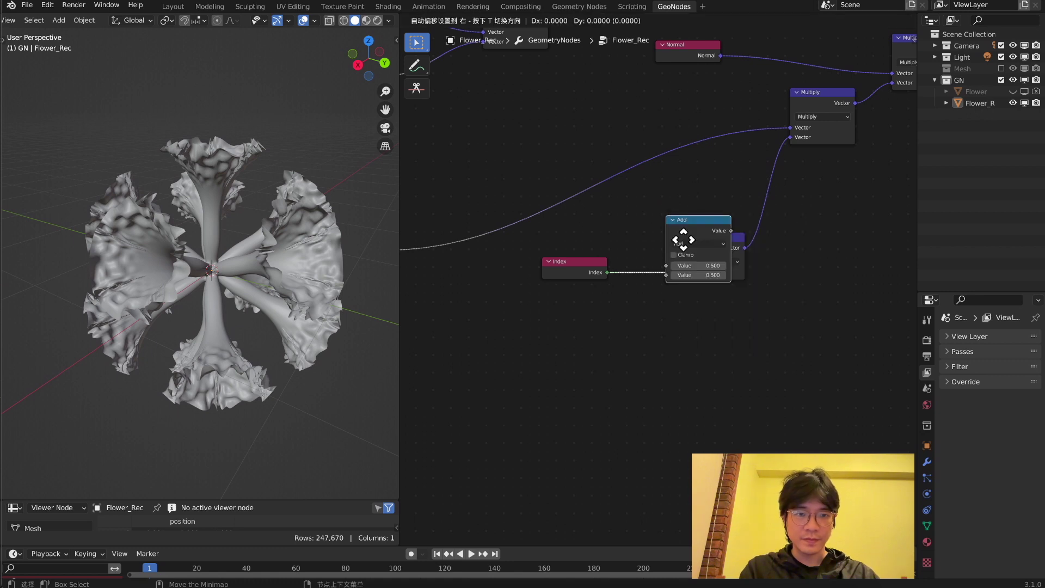
left_click(664, 283)
left_click(685, 271)
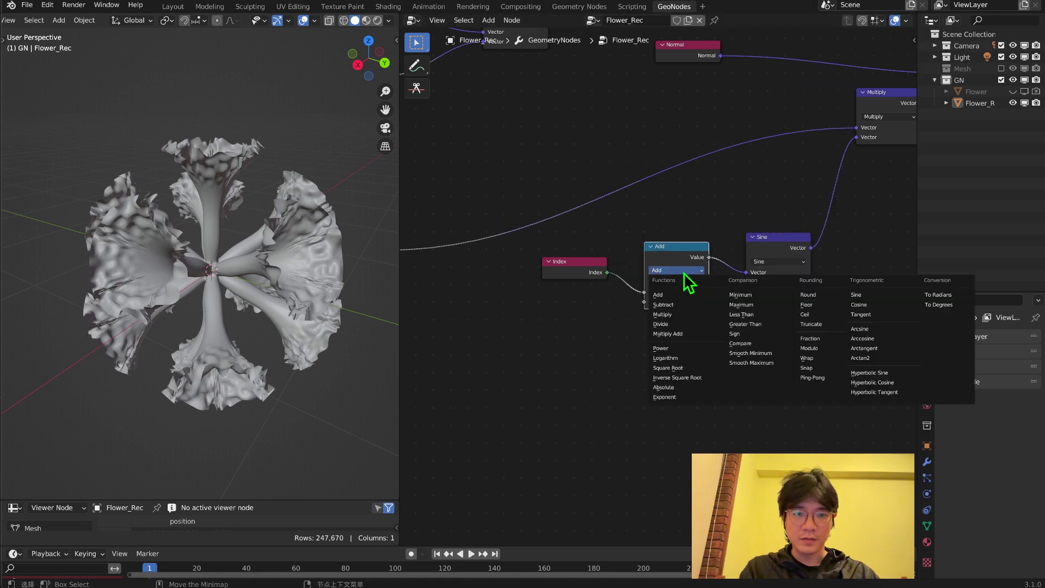
left_click(677, 315)
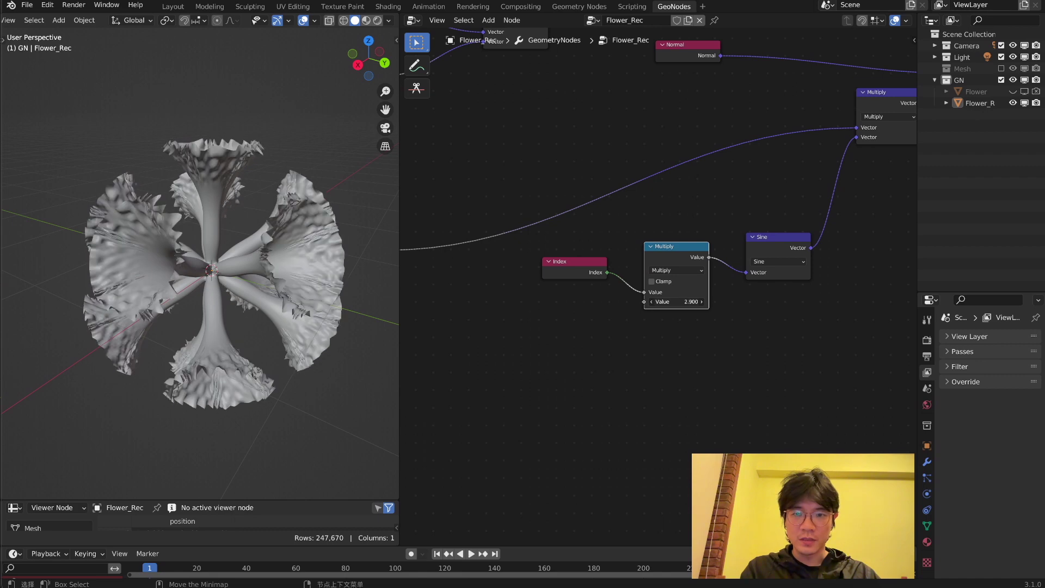
mouse_move(676, 302)
left_mouse_down()
mouse_move(638, 302)
mouse_move(687, 302)
left_mouse_up()
Lower the Lv_2 Subdivision Surface level to 1 and raise the Base Subdivision Surface's crease to about 0.29.
middle_click_drag(244, 341, 108, 318)
scroll(837, 171, "down", 4)
middle_click_drag(736, 167, 555, 429)
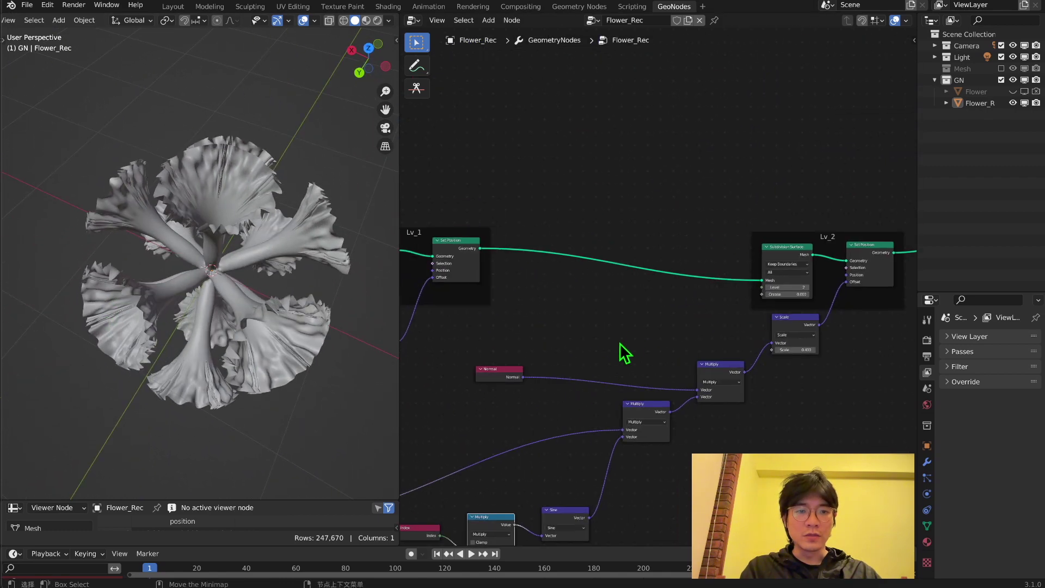
scroll(708, 319, "up", 3)
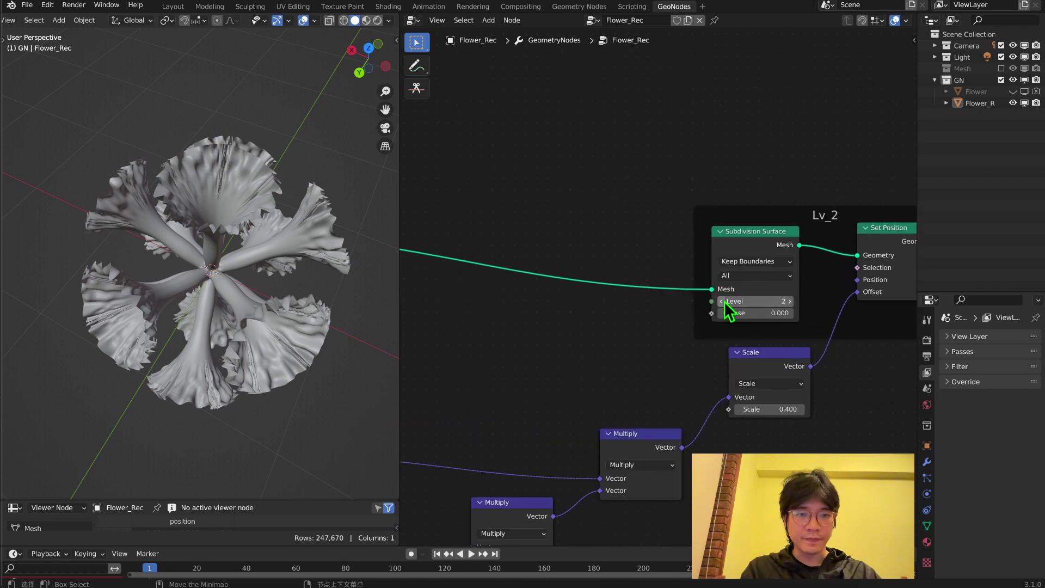
middle_click_drag(319, 289, 345, 257)
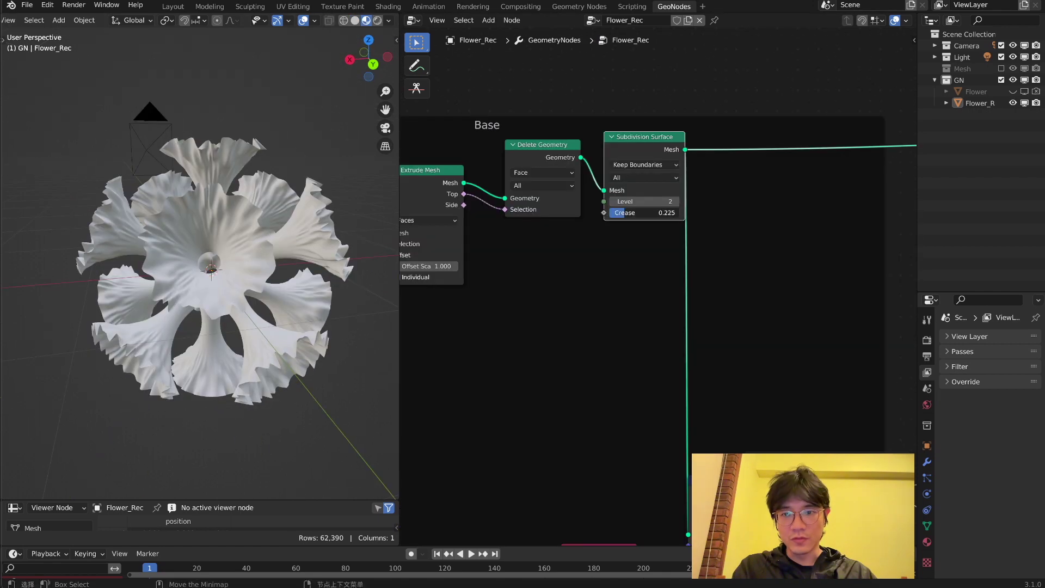
mouse_move(626, 212)
left_mouse_down()
mouse_move(643, 213)
mouse_move(631, 213)
left_mouse_up()
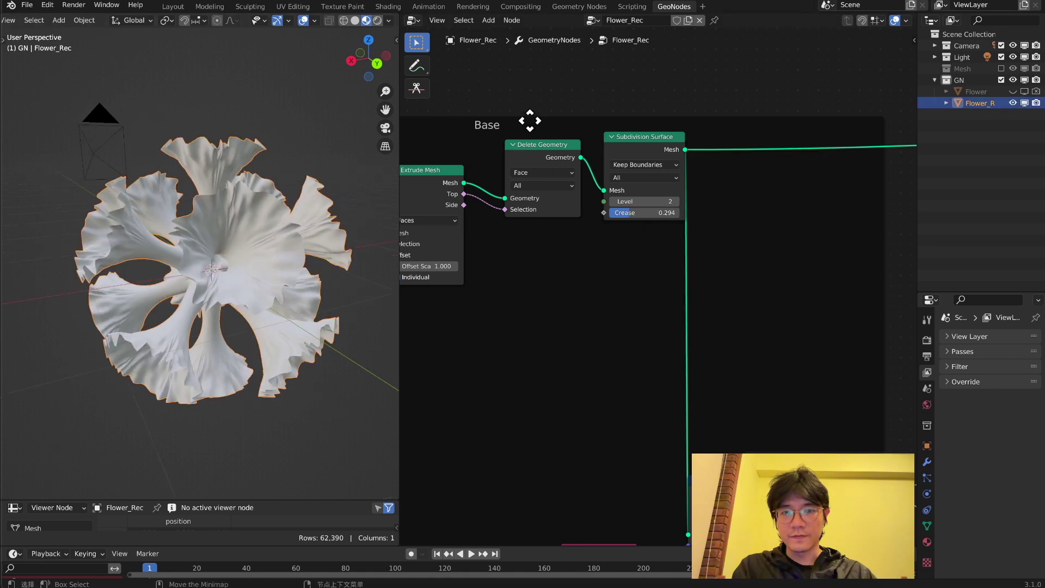
left_click_drag(628, 213, 640, 213)
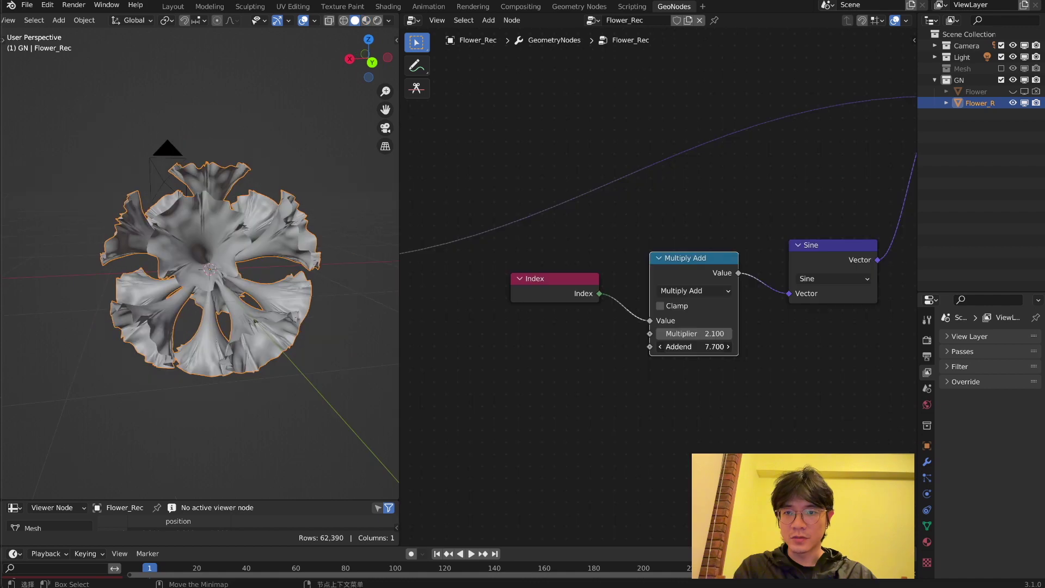
Set the Math node to Multiply Add with multiplier 2.5 and addend 48.7, and adjust the Scale node's factor.
middle_click_drag(351, 316, 257, 288)
left_click_drag(693, 346, 733, 346)
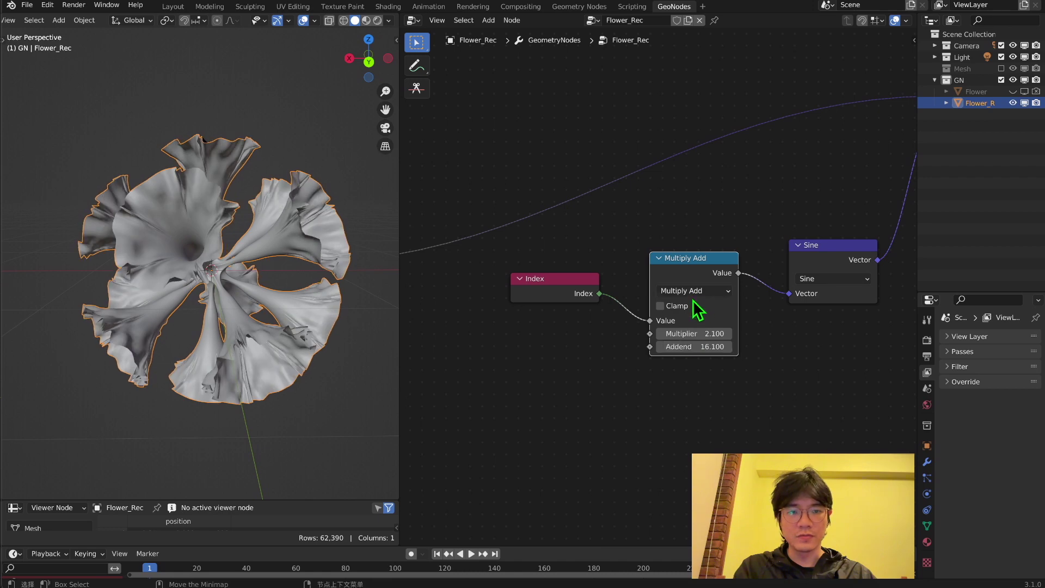
left_click_drag(714, 280, 707, 271)
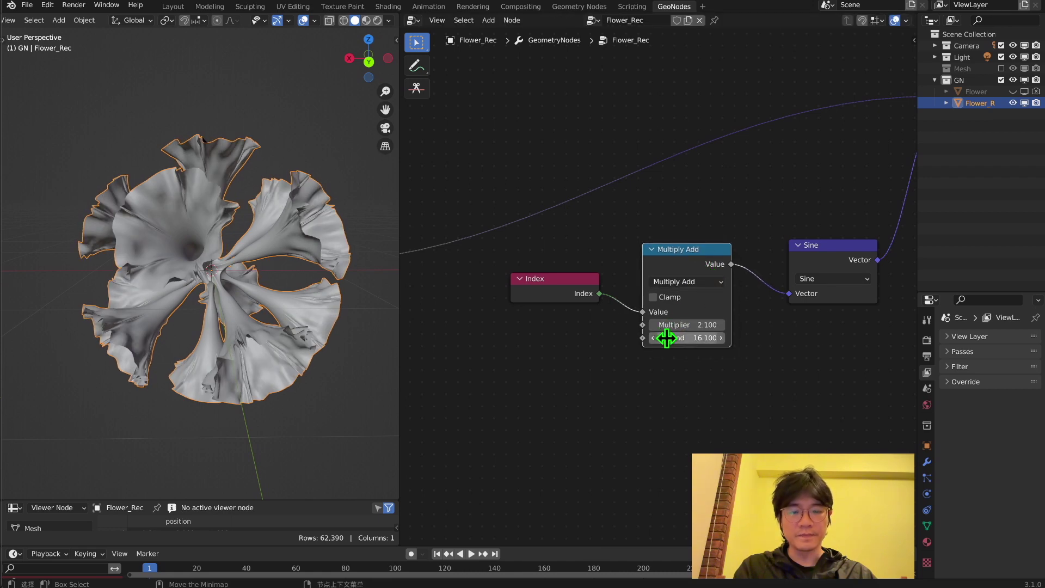
left_click_drag(666, 337, 721, 338)
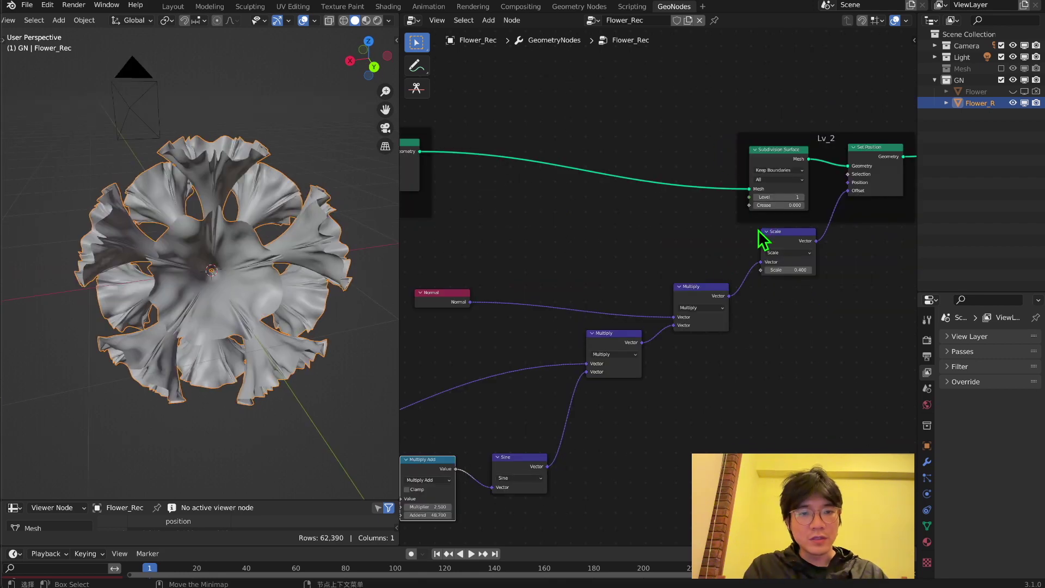
mouse_move(790, 270)
left_mouse_down()
mouse_move(765, 270)
mouse_move(795, 270)
left_mouse_up()
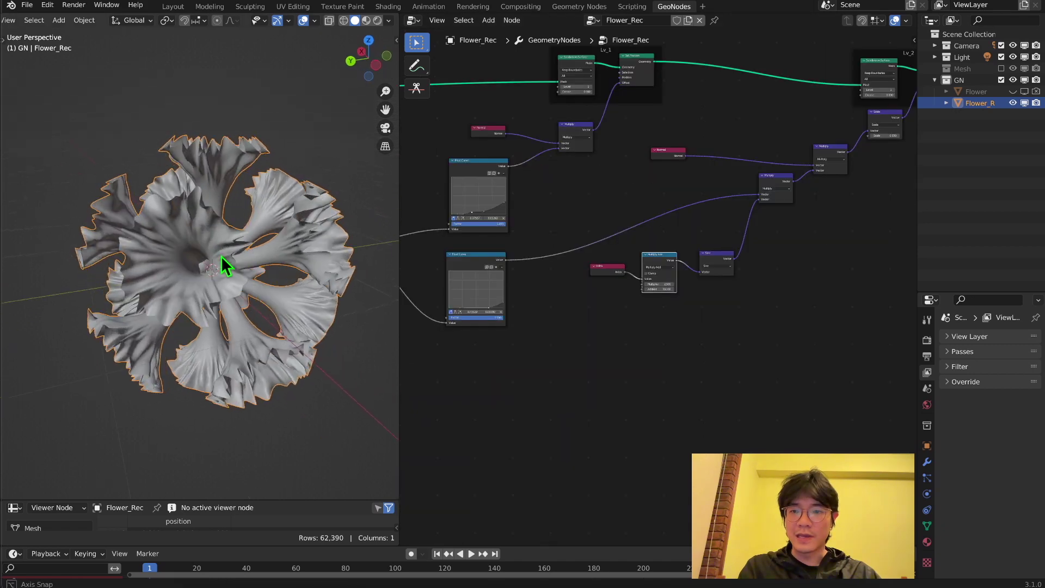
middle_click_drag(221, 256, 254, 272)
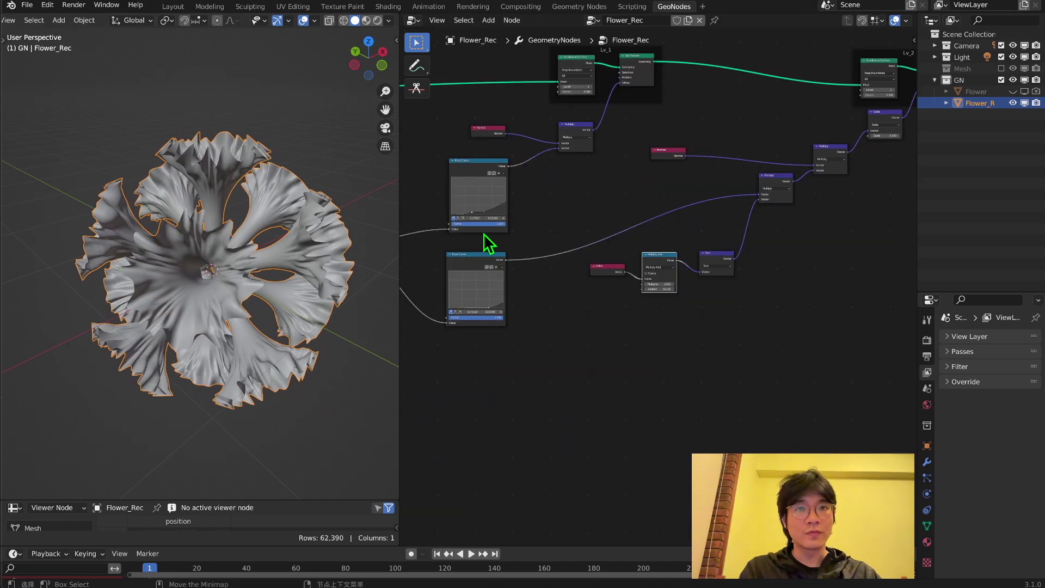
Move the Multiply node under the Lv_1 frame closer to that frame to tidy the layout.
scroll(597, 190, "down", 2)
left_click_drag(551, 204, 537, 170)
left_click(538, 204)
middle_click_drag(749, 158, 547, 147)
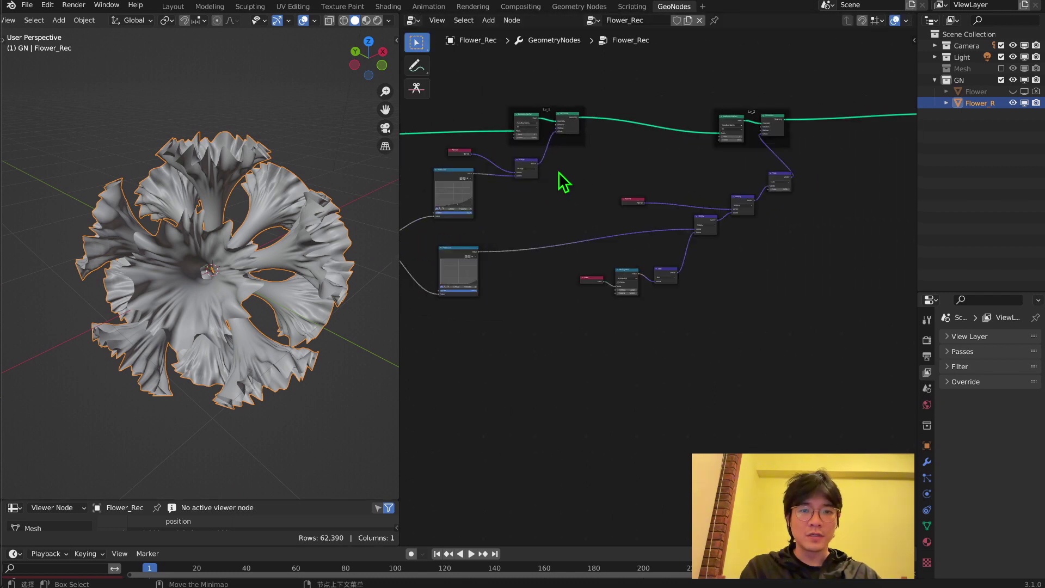
Group the Normal, Index, Multiply Add, Sine, Multiply and Scale nodes of the Lv_2 ripple into one node group and exit it.
left_click_drag(566, 165, 828, 326)
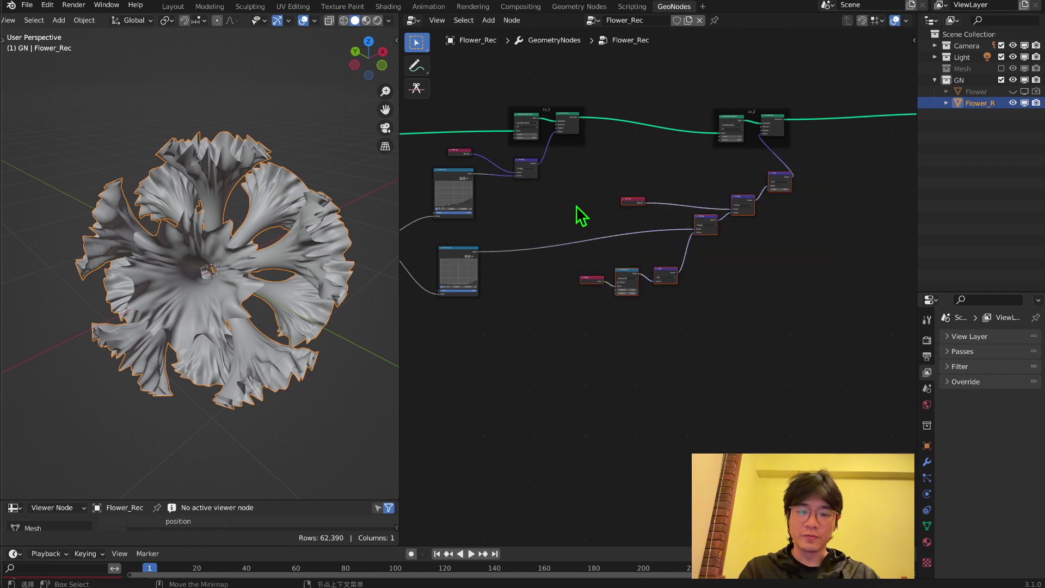
key("ctrl+g")
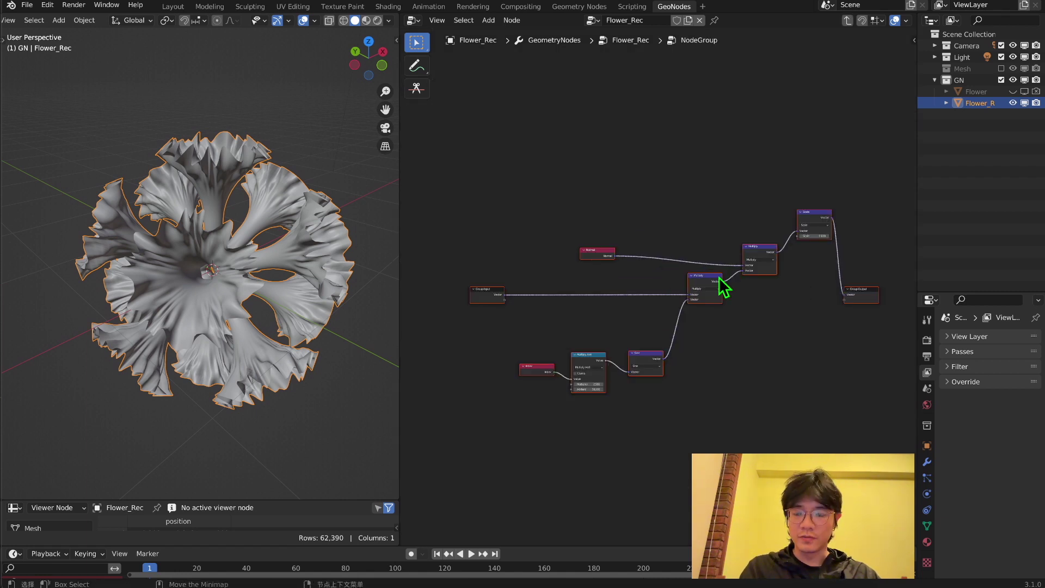
key("Tab")
Duplicate the Lv_2 frame with its Subdivision Surface and Set Position nodes and place the copy just before the final Subdivision Surface.
scroll(687, 216, "down", 5)
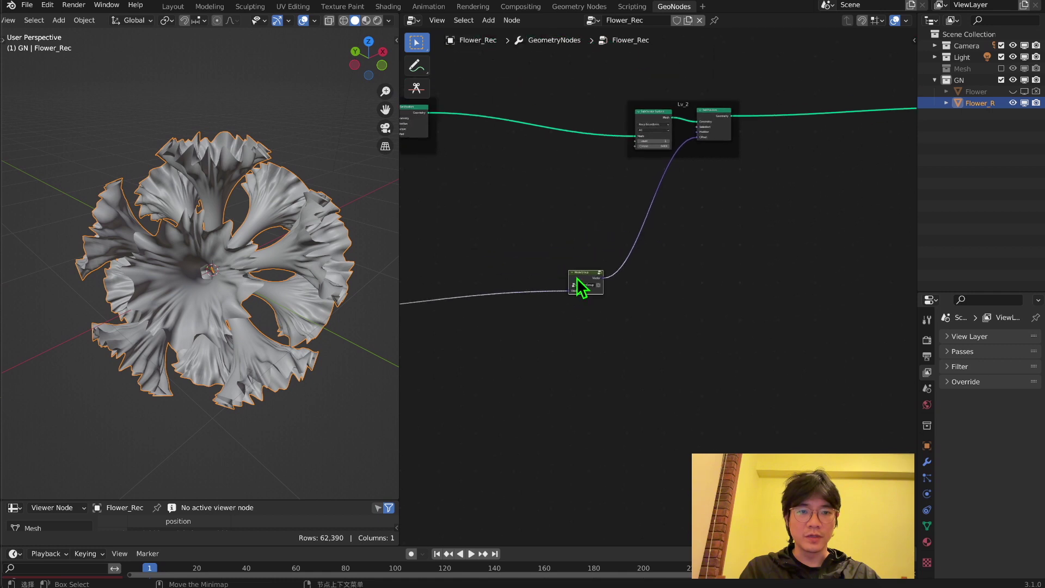
left_click_drag(600, 137, 738, 230)
key("shift+d")
left_click(822, 228)
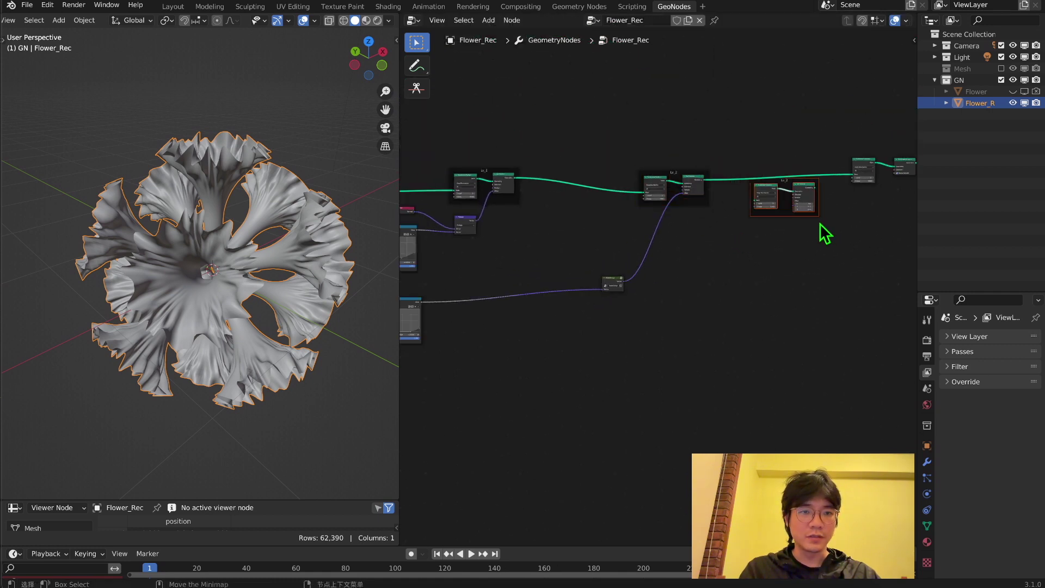
Rename the duplicated frame as Lv_3.
middle_click_drag(821, 233, 740, 300)
scroll(740, 300, "up", 5)
right_click(810, 214)
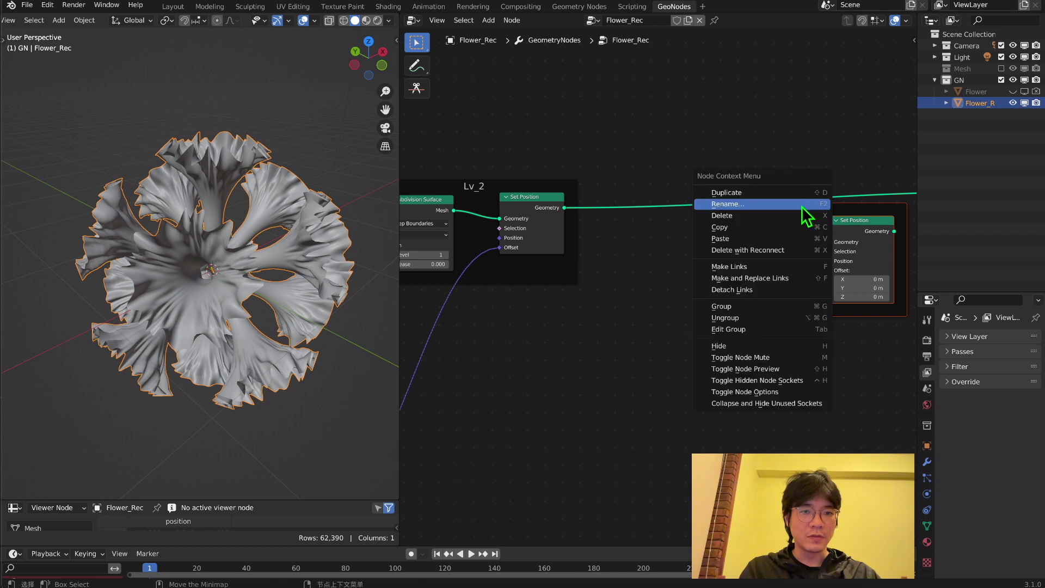
left_click(802, 206)
left_click(801, 210)
right_click(801, 211)
left_click(802, 210)
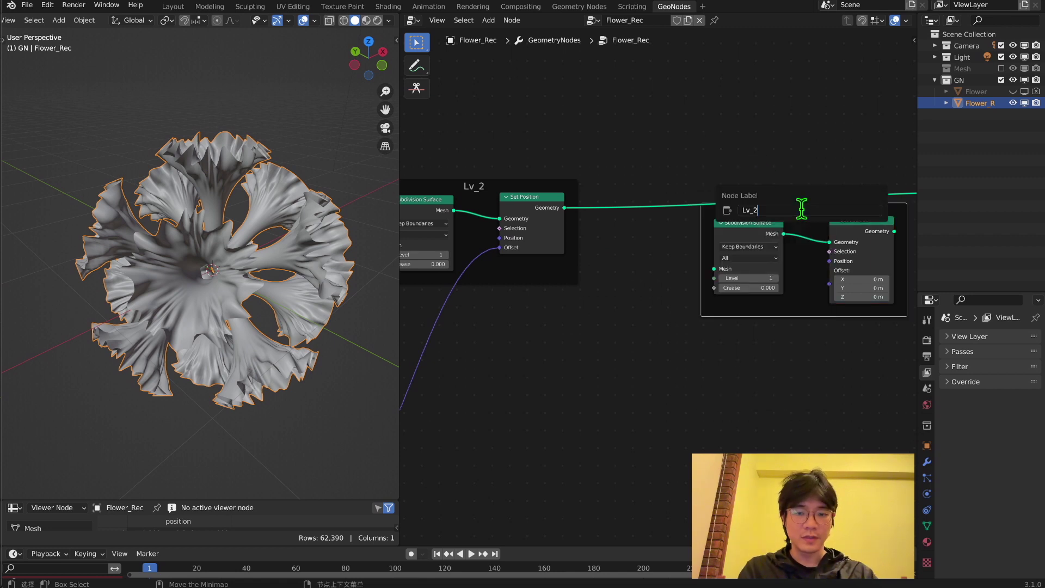
key("BackSpace")
type("3")
key("Return")
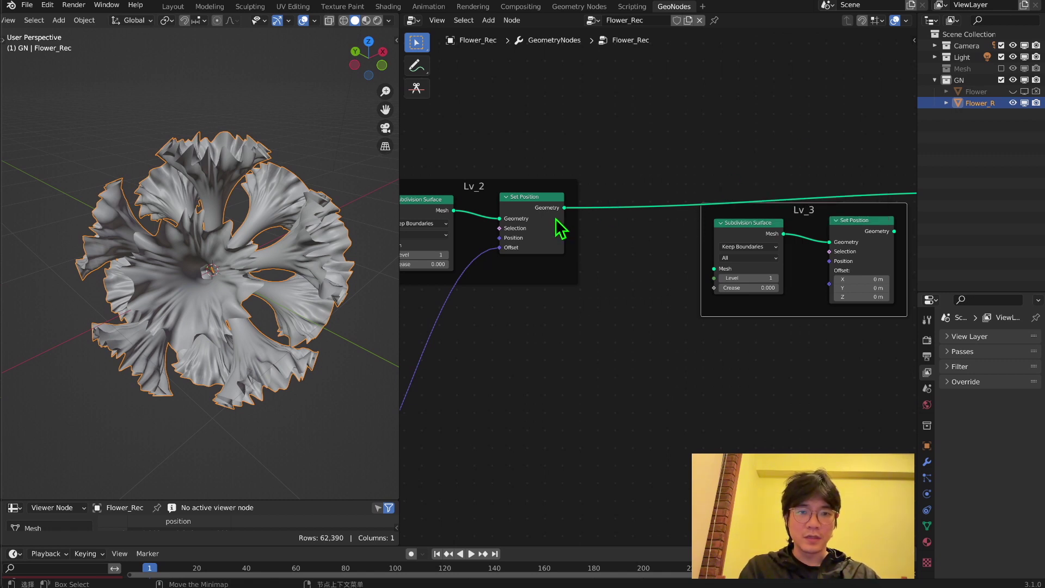
Link the Lv_2 Set Position output into the Lv_3 Subdivision Surface and the Lv_3 Set Position output into the final Subdivision Surface.
left_click_drag(562, 205, 720, 270)
scroll(681, 256, "down", 3)
middle_click_drag(670, 254, 462, 303)
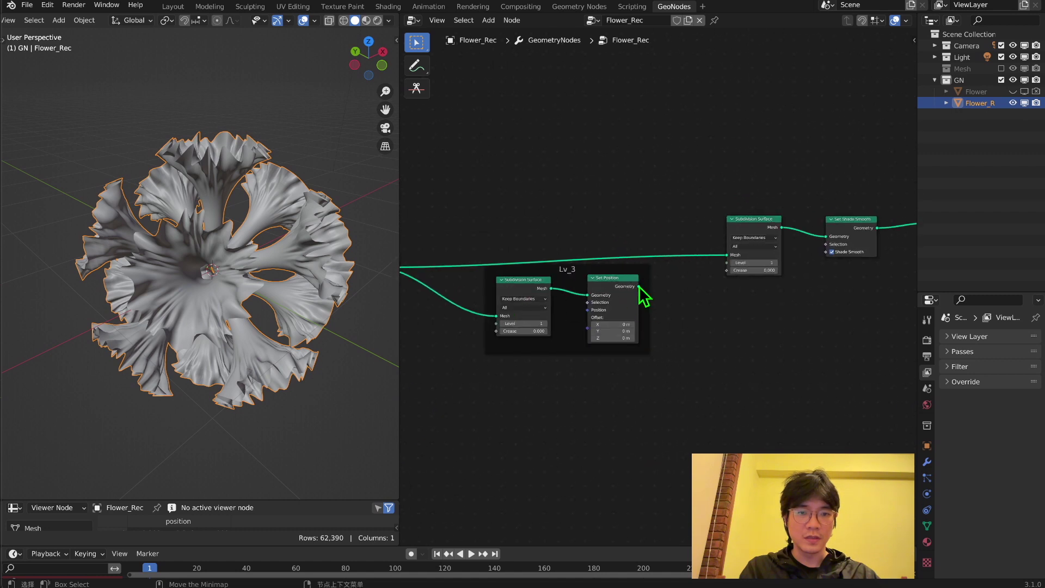
left_click_drag(641, 289, 724, 255)
Duplicate the Lv_2 ripple node group and place the copy just below the original.
scroll(610, 375, "down", 3)
middle_click_drag(608, 376, 771, 228)
scroll(777, 233, "down", 3)
middle_click_drag(556, 343, 731, 254)
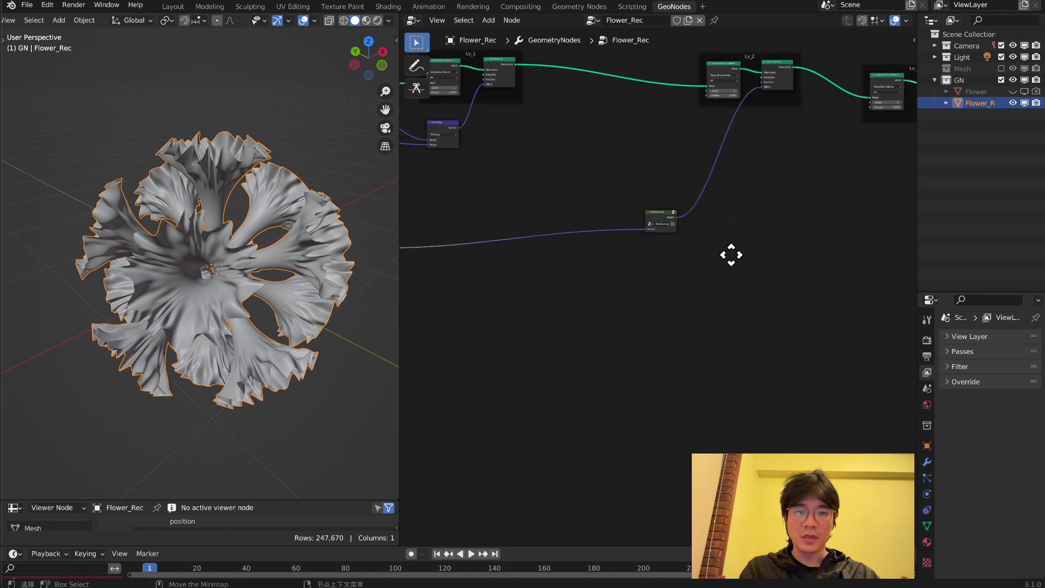
left_click(667, 222)
key("shift+d")
left_click(682, 274)
Duplicate the lower Float Curve, place the copy beneath it, and feed it from the same source value as the other curves.
middle_click_drag(607, 306, 784, 267)
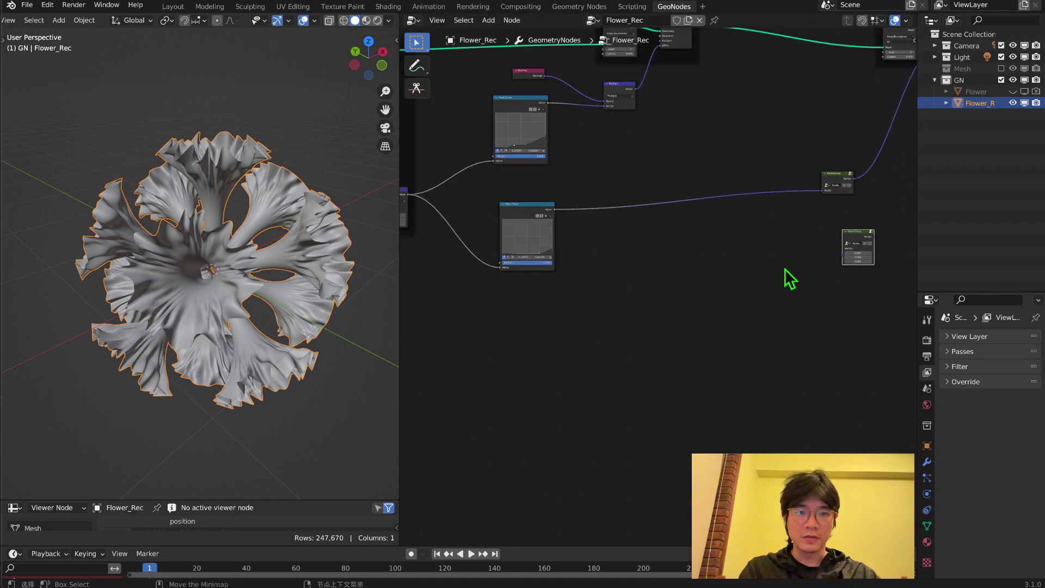
scroll(784, 267, "down", 1)
left_click(555, 221)
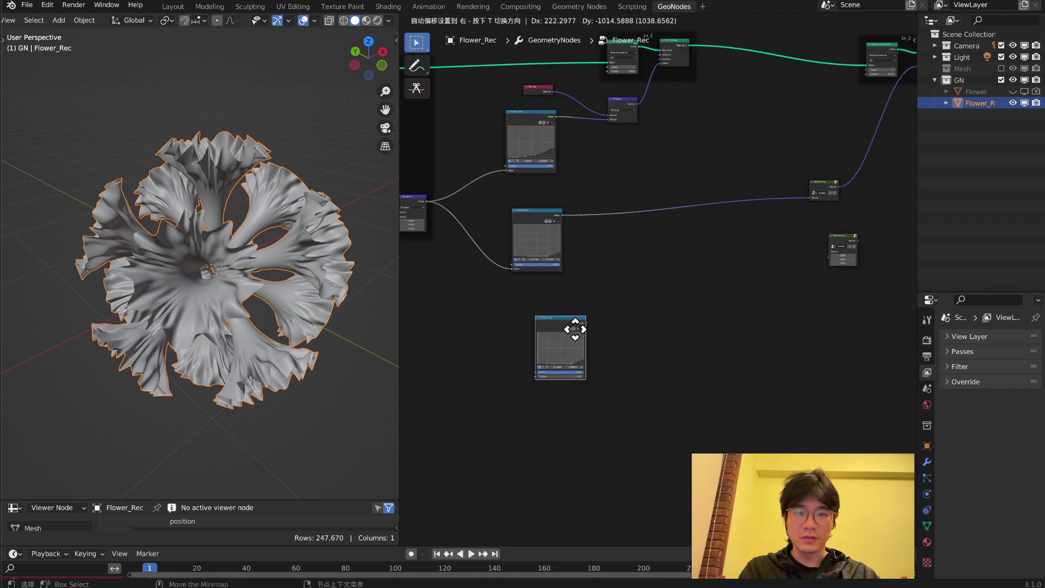
key("shift+d")
left_click(574, 381)
middle_click_drag(481, 245, 517, 219)
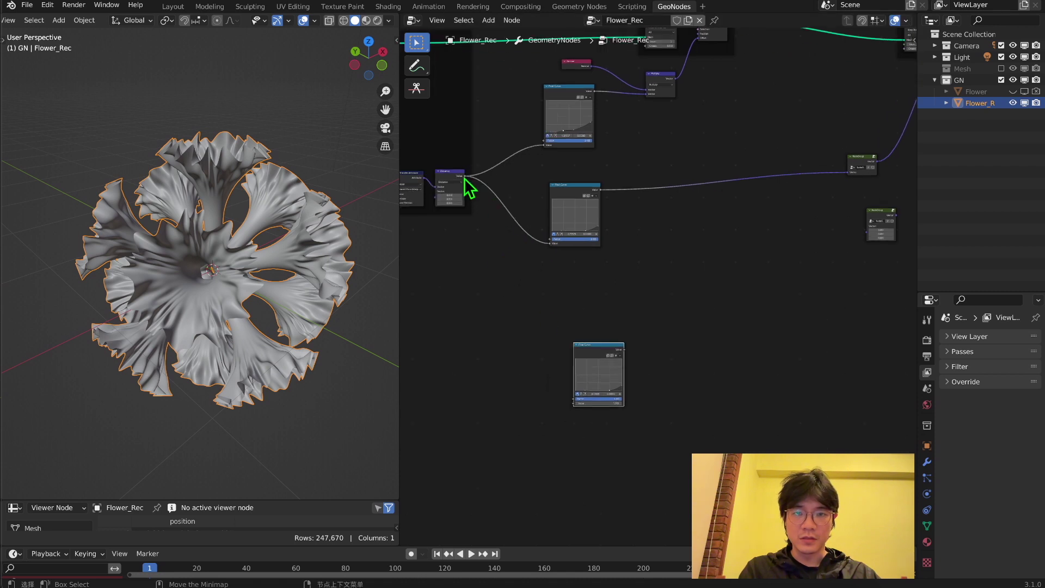
left_click_drag(466, 176, 571, 402)
Link the new Float Curve into the copied ripple group and that group's output into the Offset of the Lv_3 Set Position.
middle_click_drag(630, 343, 459, 387)
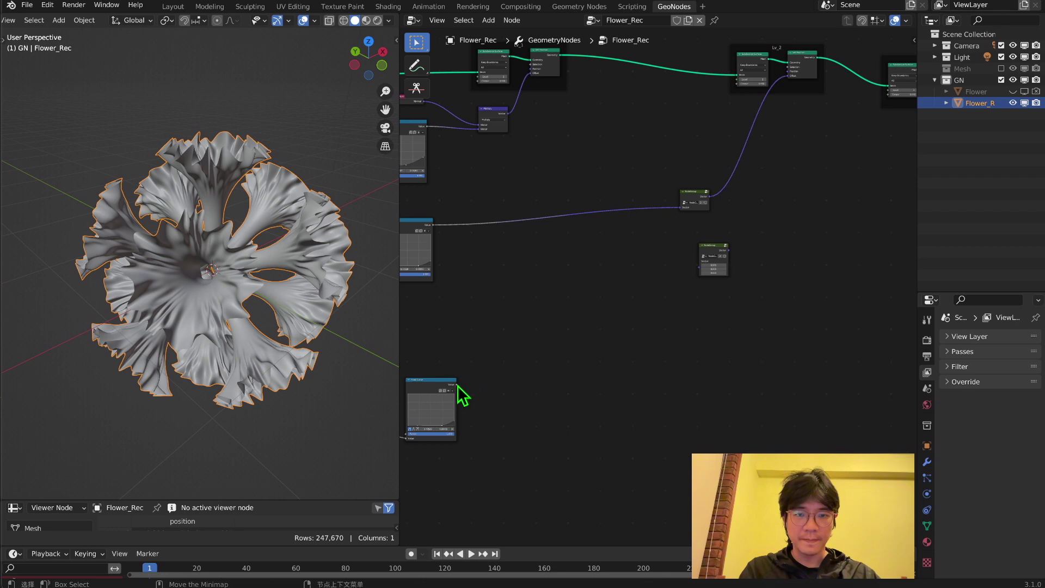
left_click_drag(458, 385, 700, 261)
middle_click_drag(711, 256, 555, 345)
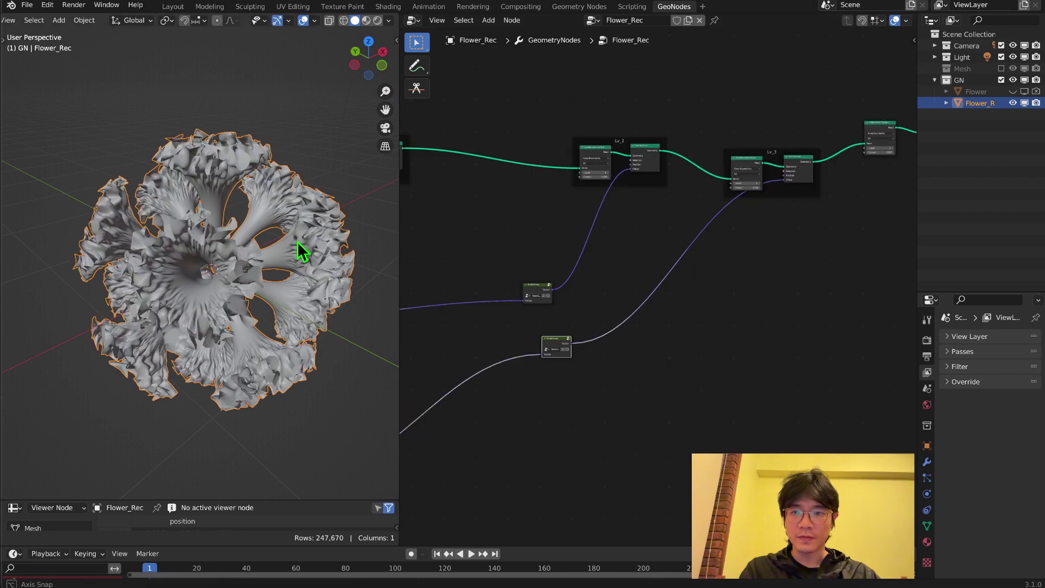
middle_click_drag(298, 240, 272, 250)
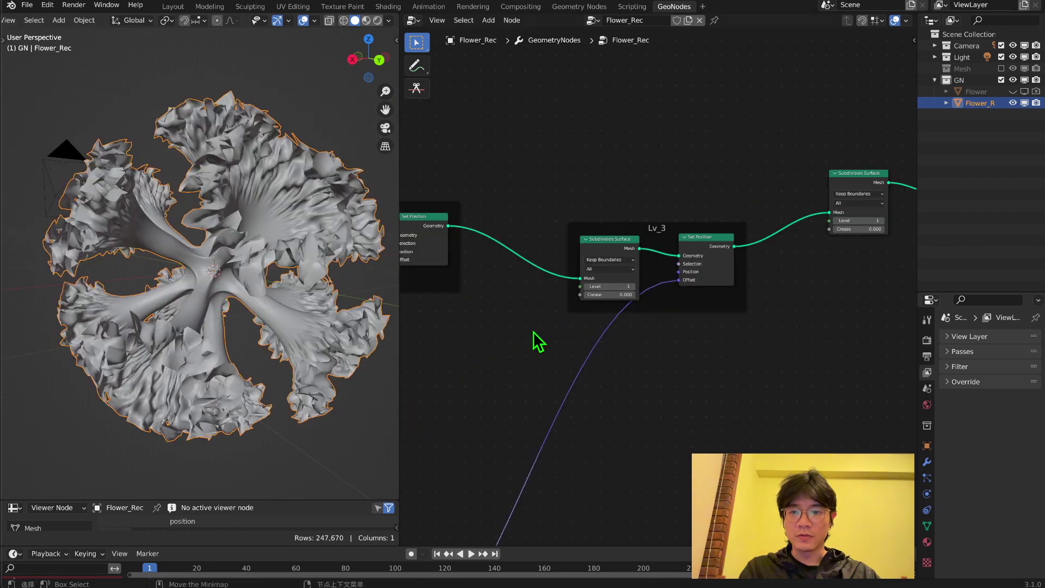
Open the copied ripple group for editing and reposition its Group Output and Scale nodes to make room.
scroll(517, 362, "down", 4)
middle_click_drag(516, 388, 658, 209)
left_click(663, 282)
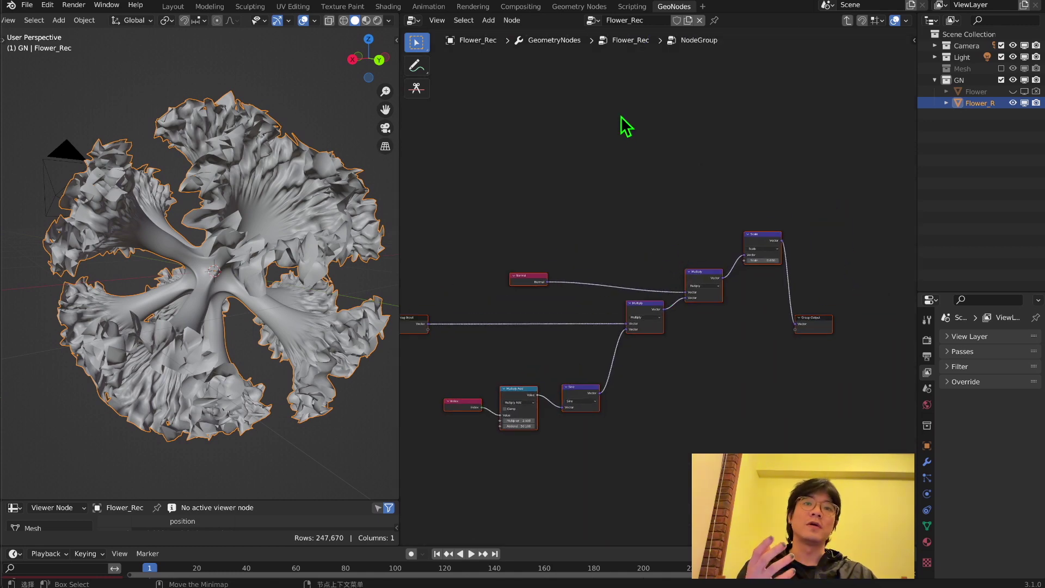
left_click_drag(814, 324, 848, 254)
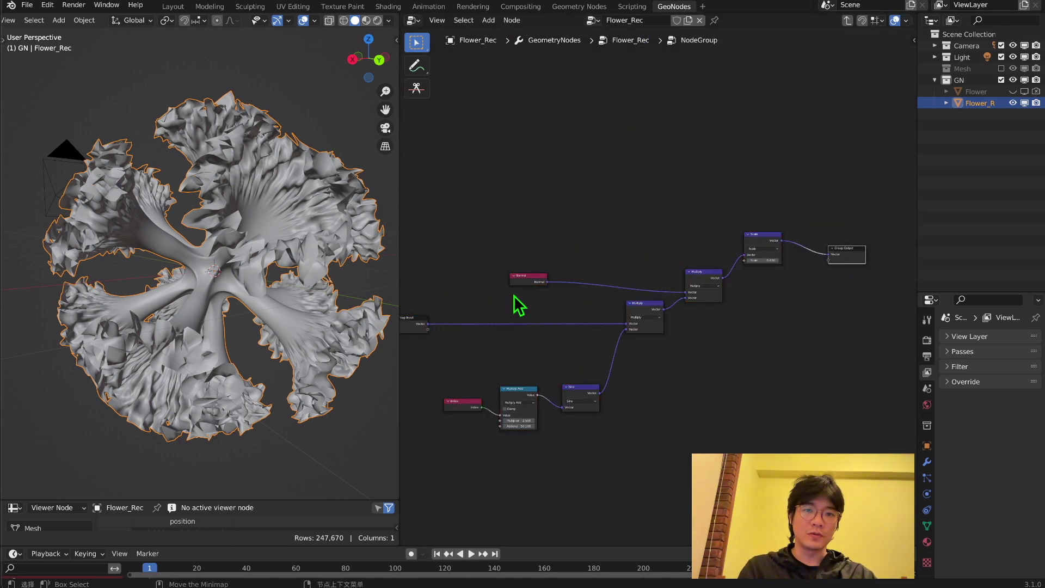
middle_click_drag(477, 336, 431, 376)
scroll(578, 337, "up", 4)
left_click_drag(814, 214, 810, 194)
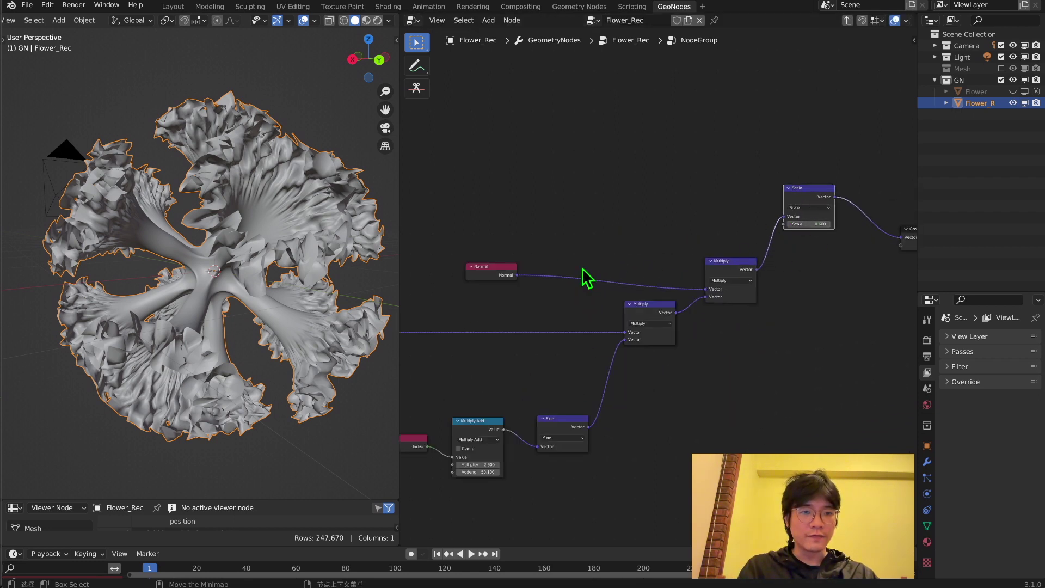
Duplicate the Group Input node beside the Scale node and expose the Scale factor as a group input.
middle_click_drag(417, 316, 517, 330)
left_click(455, 347)
key("shift+d")
left_click(791, 201)
middle_click_drag(791, 201, 654, 271)
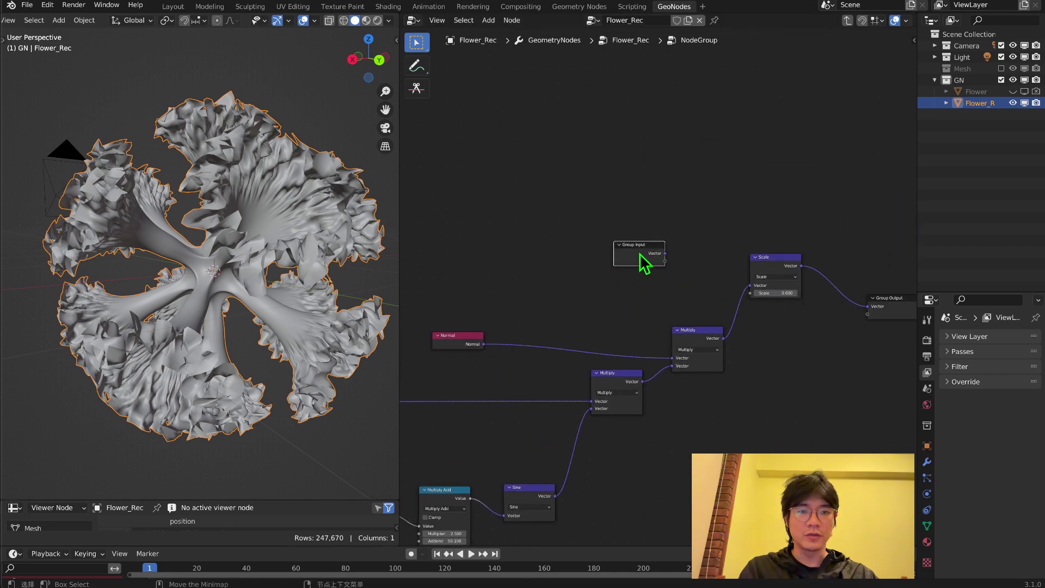
left_click_drag(646, 257, 701, 276)
middle_click_drag(693, 303, 665, 224)
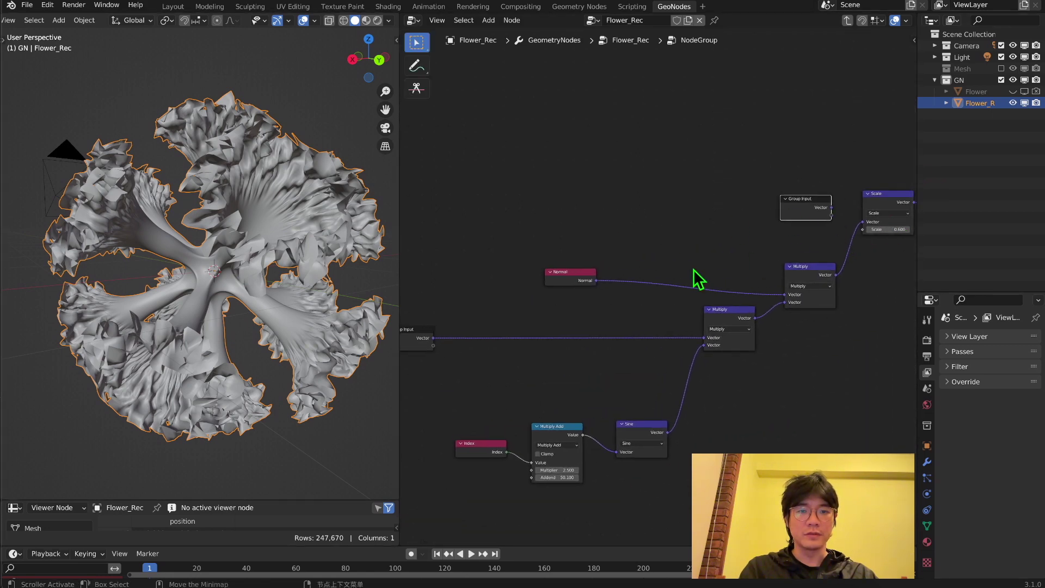
middle_click_drag(676, 262, 534, 324)
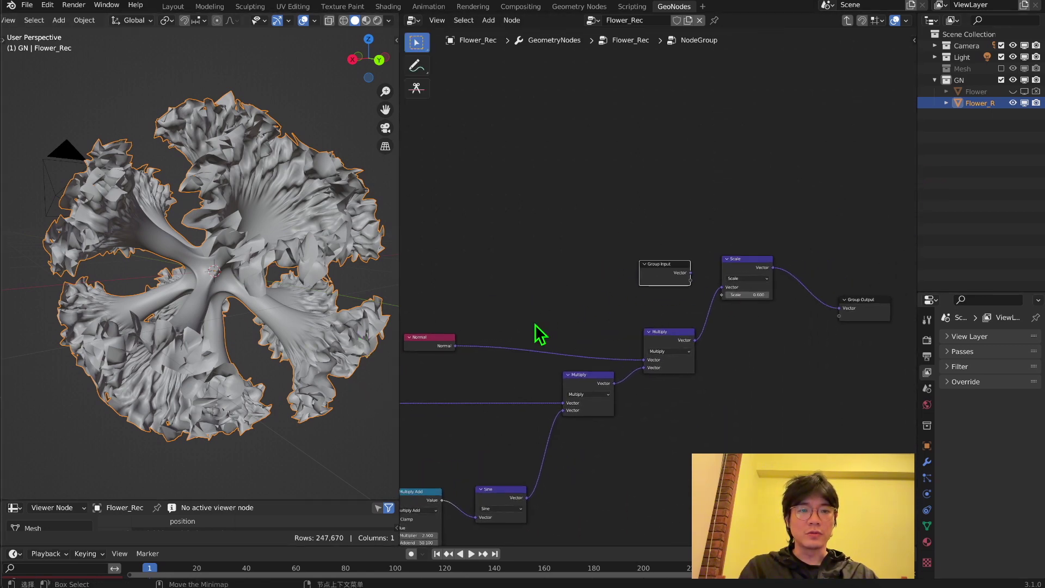
scroll(769, 267, "up", 4)
left_click_drag(745, 297, 702, 278)
left_click_drag(783, 265, 784, 253)
middle_click_drag(814, 297, 760, 278)
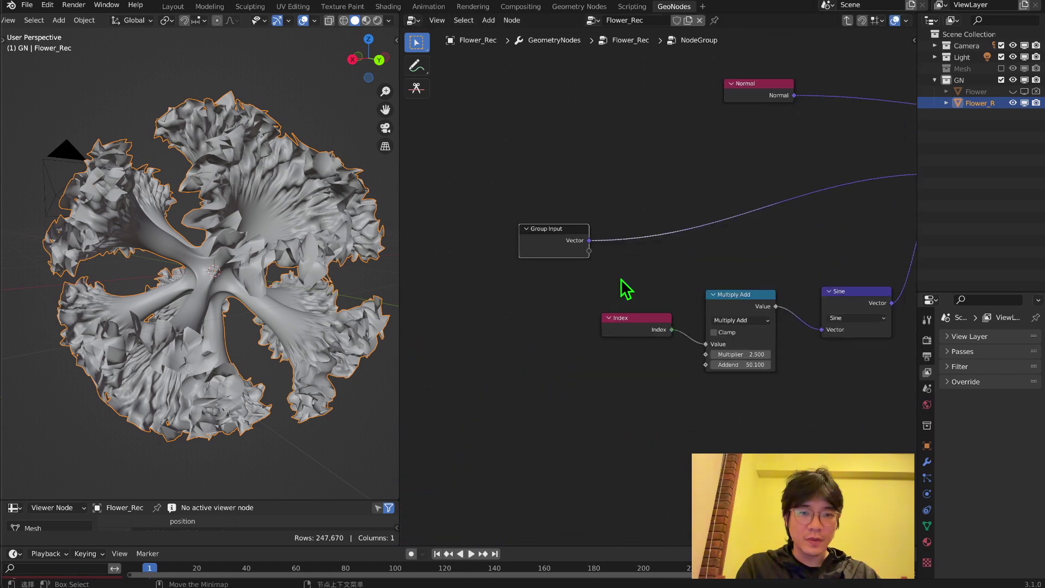
Expose the Multiply Add node's Multiplier and Addend as group inputs and move the Index node clear of the links.
scroll(623, 283, "up", 1)
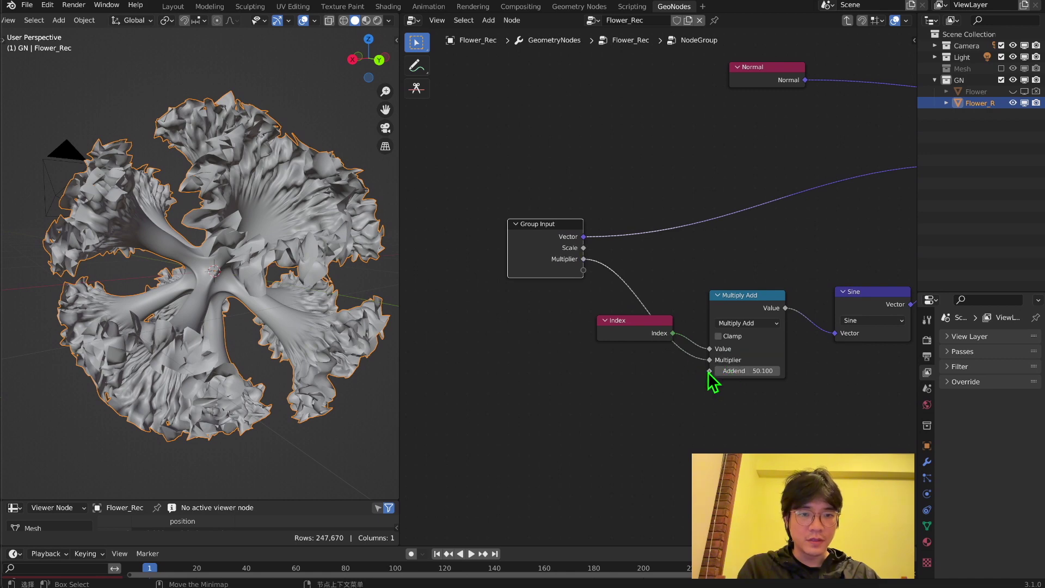
left_click_drag(709, 371, 583, 270)
left_click_drag(637, 334, 577, 362)
Rename the group's Addend input as Wave Offset and its Multiplier input as Wave size.
key("n")
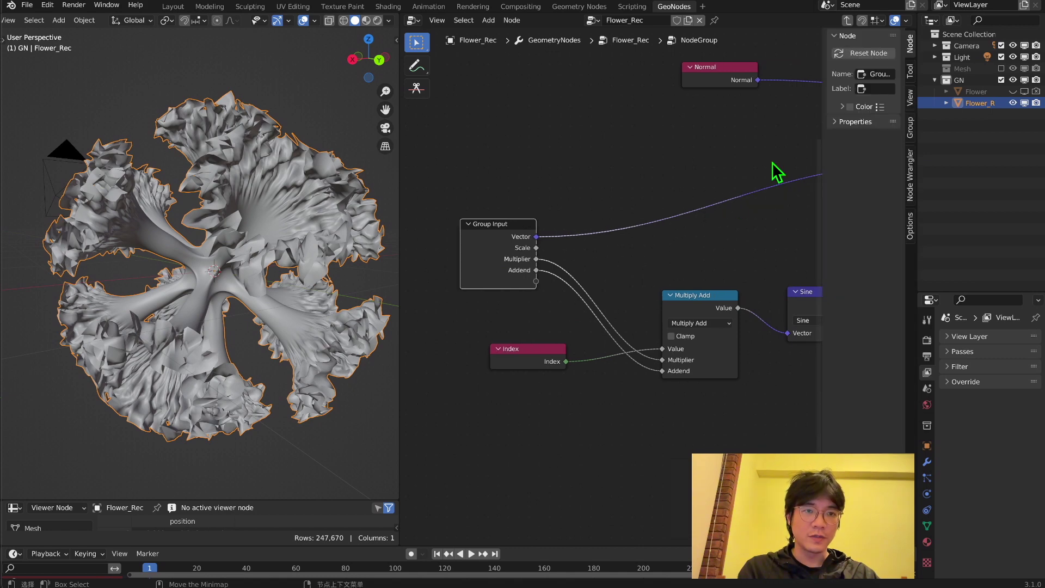
type("Wave")
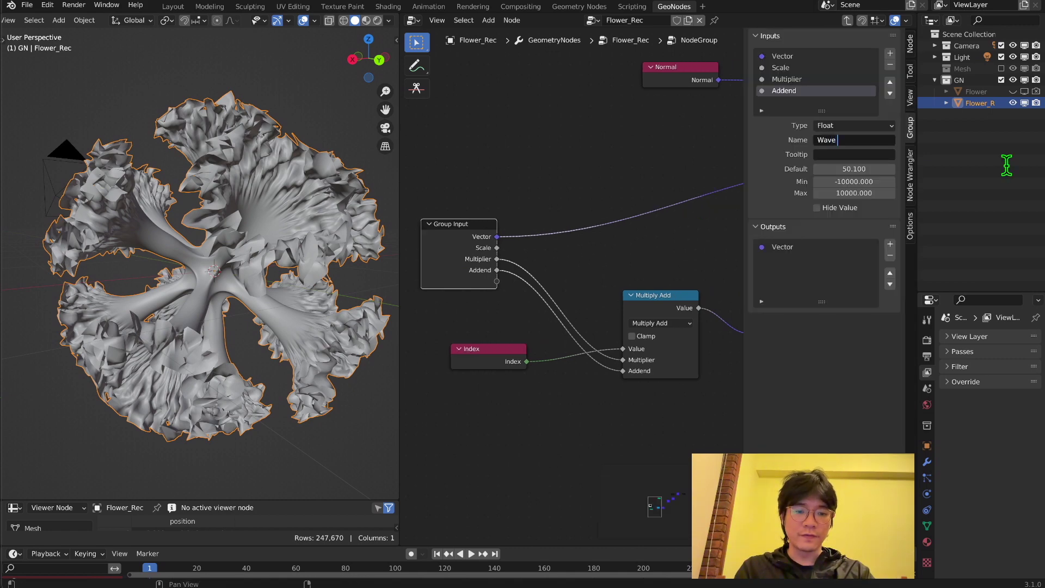
type(" Offset")
key("Return")
left_click(806, 79)
left_click(866, 140)
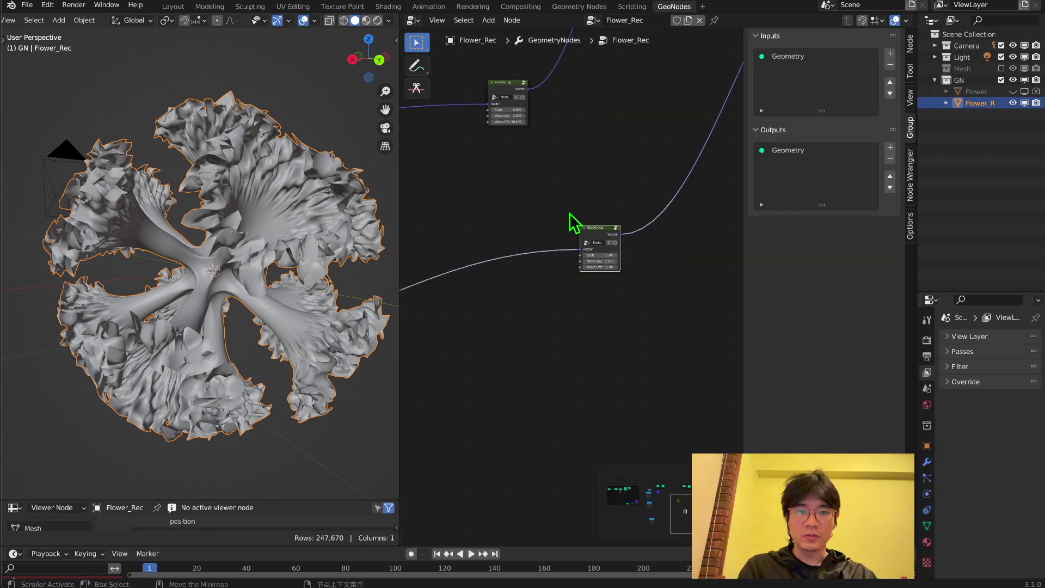
Lower the Scale value of the Lv_3 ripple group in repeated small increments to soften the ruffles.
scroll(602, 224, "up", 2)
scroll(631, 236, "up", 2)
scroll(627, 228, "up", 1)
left_click(605, 214)
left_click(604, 214)
left_click(604, 214)
left_click(604, 214)
left_click(604, 214)
left_click(604, 214)
left_click(604, 214)
scroll(605, 214, "down", 1, "ctrl")
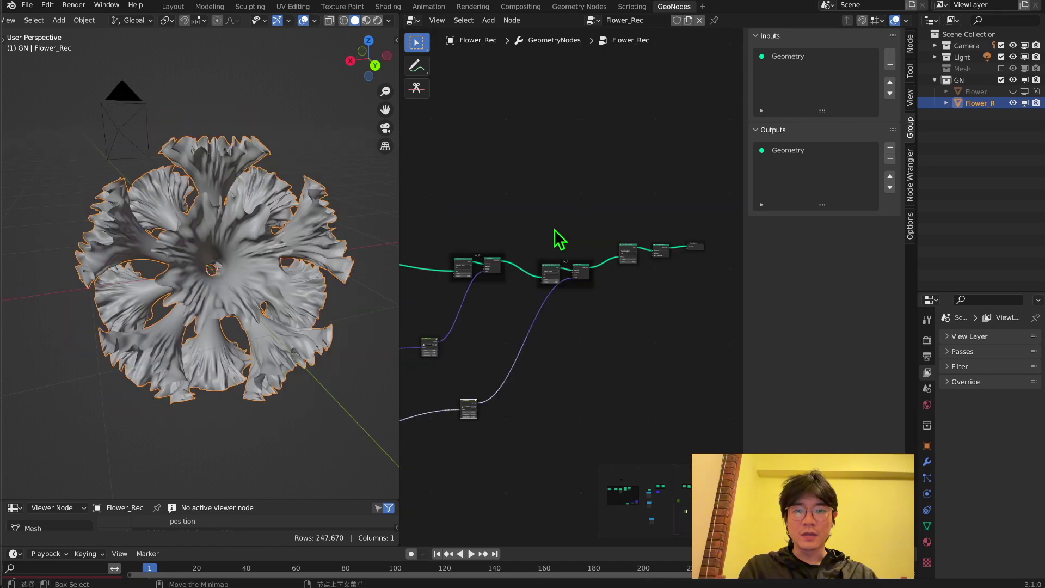
Raise the Lv_3 Subdivision Surface level to 2 and inspect the flower from another angle.
scroll(555, 233, "up", 4)
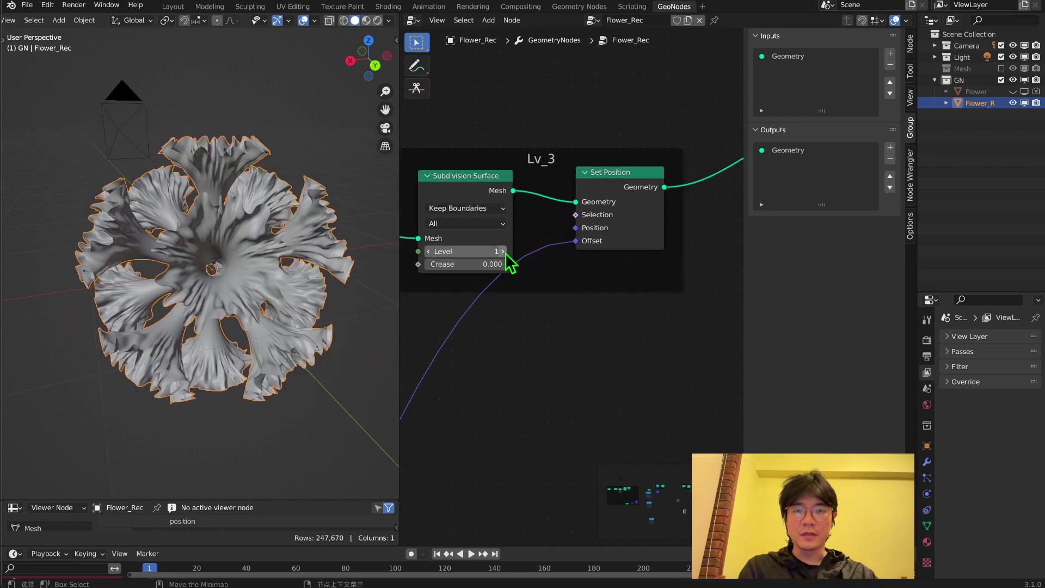
middle_click_drag(505, 253, 591, 222)
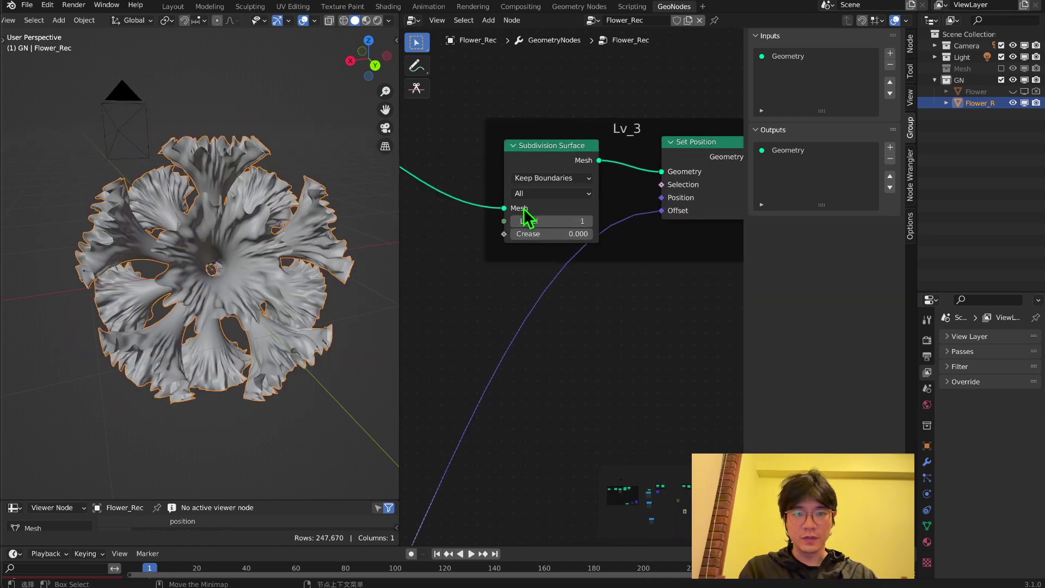
left_click(589, 221)
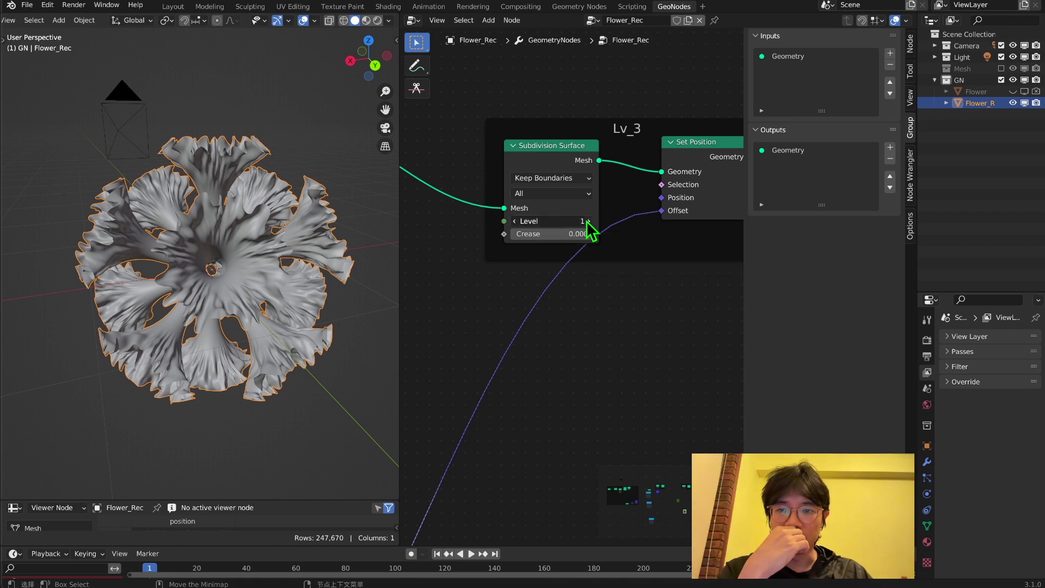
middle_click_drag(305, 308, 264, 355)
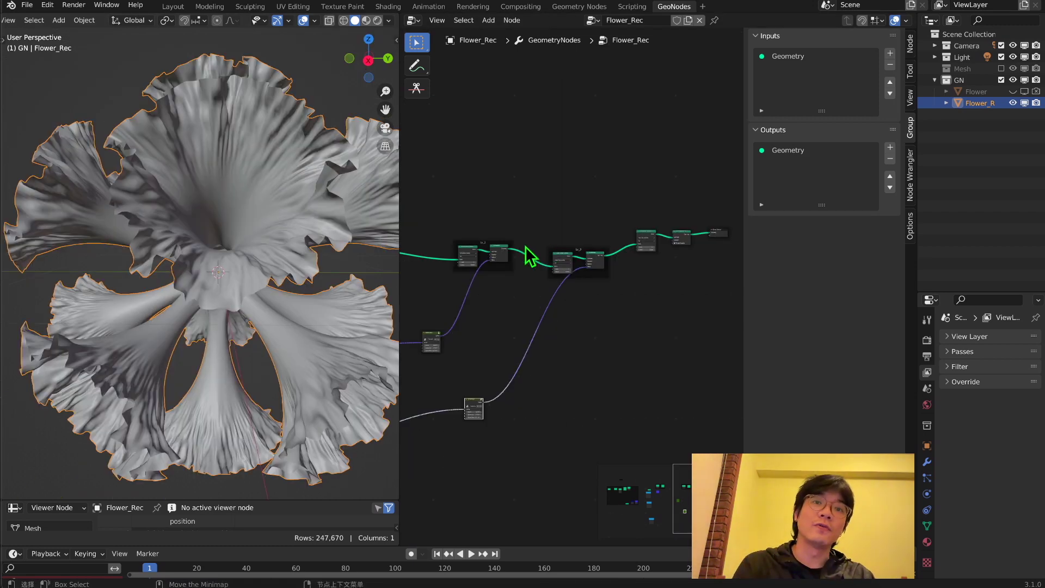
Reposition the base frame and the Lv_1 frame with its Normal, Float Curve and Multiply nodes to tidy the layout.
middle_click_drag(530, 256, 688, 226)
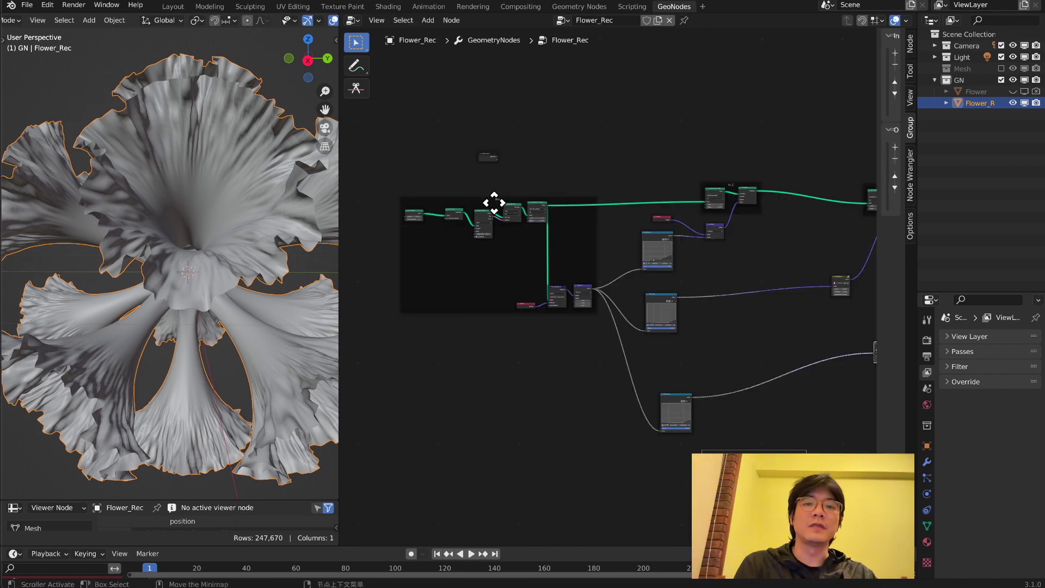
left_click_drag(505, 213, 492, 187)
middle_click_drag(716, 203, 651, 239)
scroll(648, 239, "up", 1)
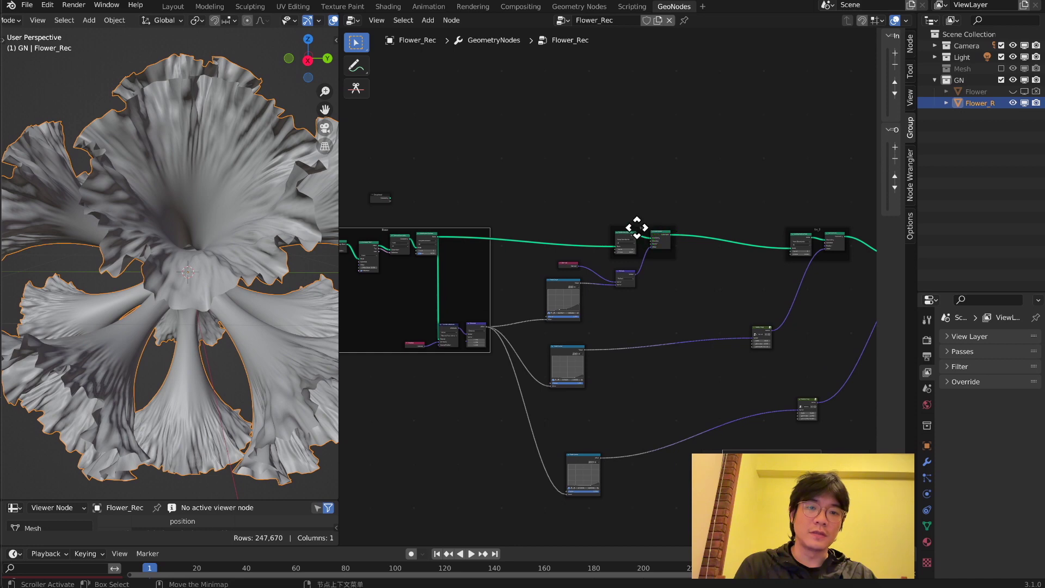
left_click_drag(637, 227, 671, 227)
left_click_drag(550, 221, 710, 304)
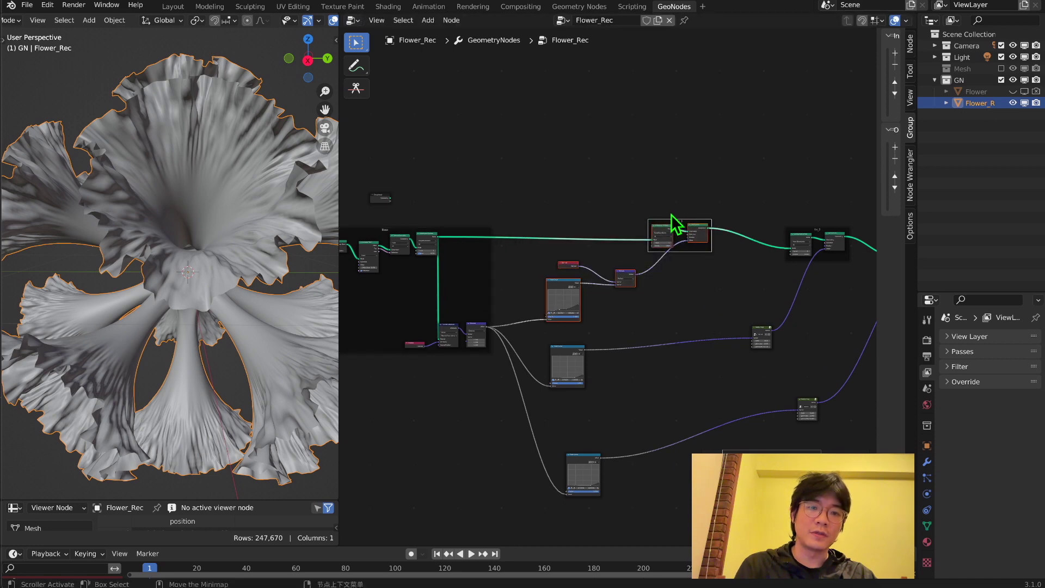
left_click_drag(680, 220, 675, 201)
scroll(680, 215, "up", 4)
middle_click_drag(684, 221, 557, 260)
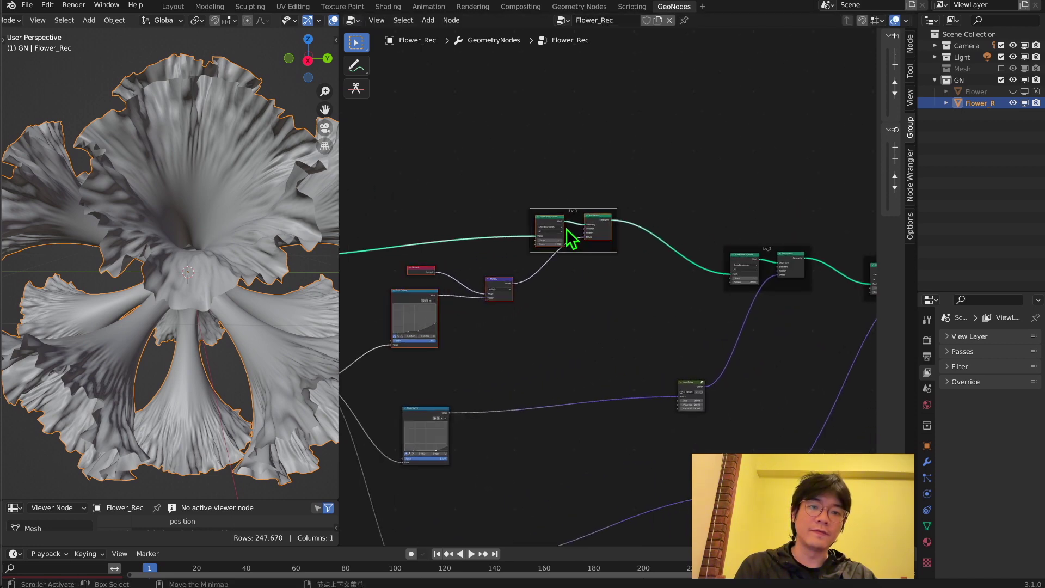
Move the Lv_2 and Lv_3 frames up into line with the Lv_1 frame.
middle_click_drag(632, 242, 414, 234)
left_click_drag(555, 256, 572, 218)
mouse_move(687, 254)
left_mouse_down()
mouse_move(718, 207)
mouse_move(708, 210)
left_mouse_up()
middle_click_drag(732, 287, 683, 227)
left_click_drag(677, 194, 796, 289)
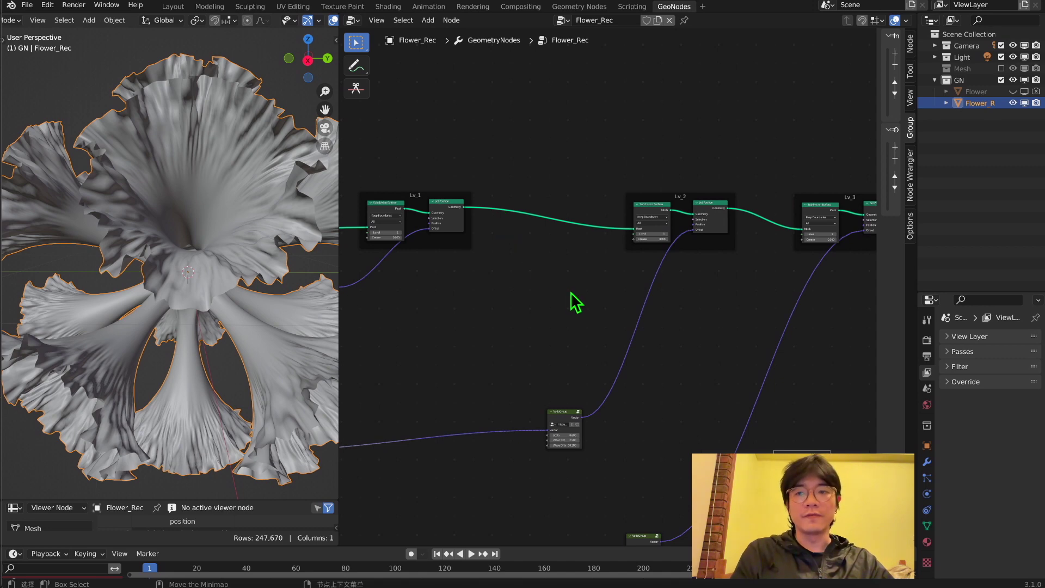
Review the subdivision levels and offset links in the Lv_2, Lv_3 and Lv_1 frames.
middle_click_drag(660, 280, 613, 292)
scroll(621, 292, "up", 2)
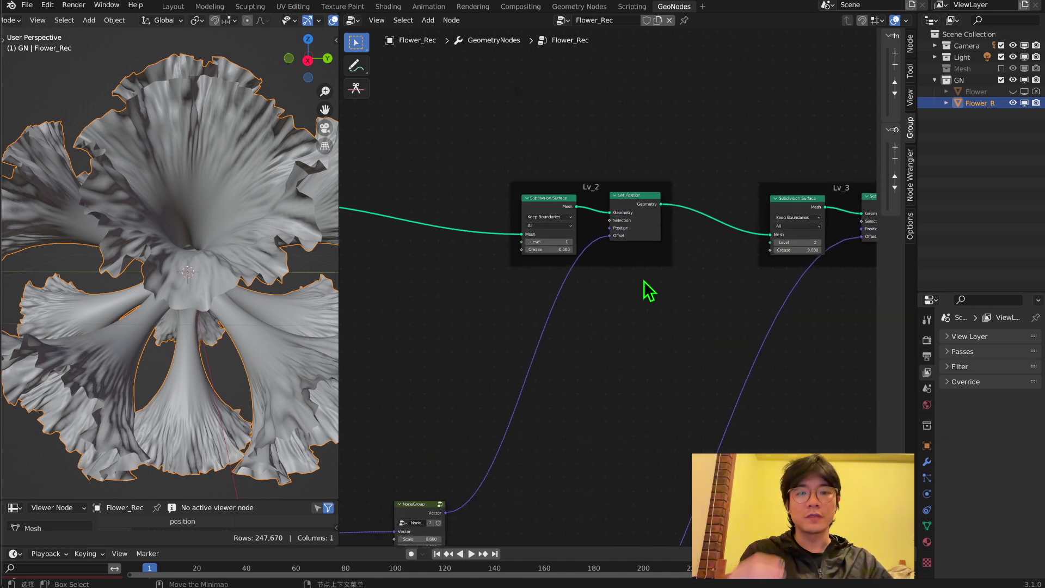
scroll(645, 281, "up", 2)
middle_click_drag(677, 303, 494, 303)
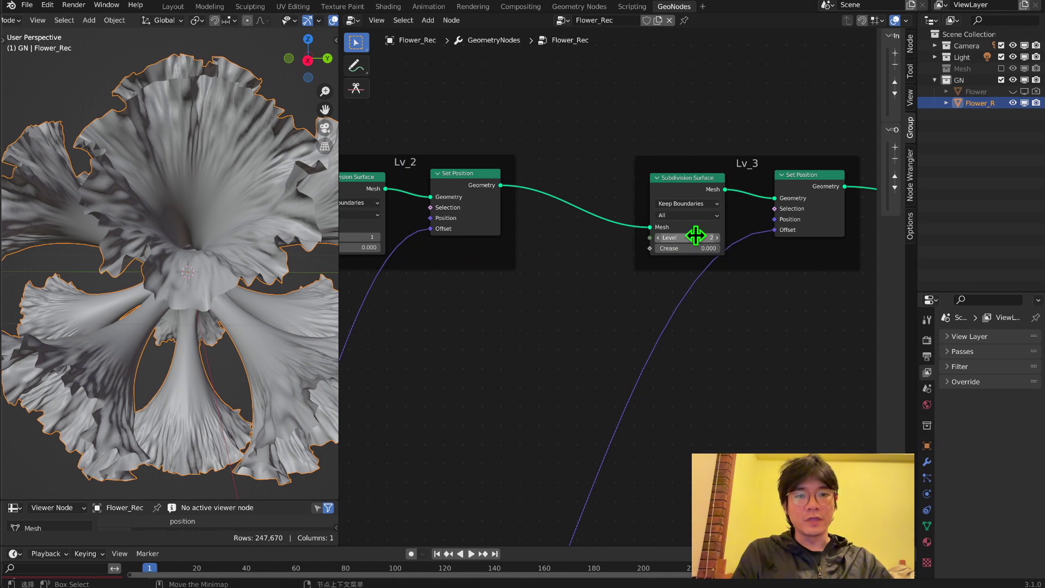
middle_click_drag(408, 315, 680, 309)
scroll(598, 303, "down", 3)
middle_click_drag(536, 299, 728, 284)
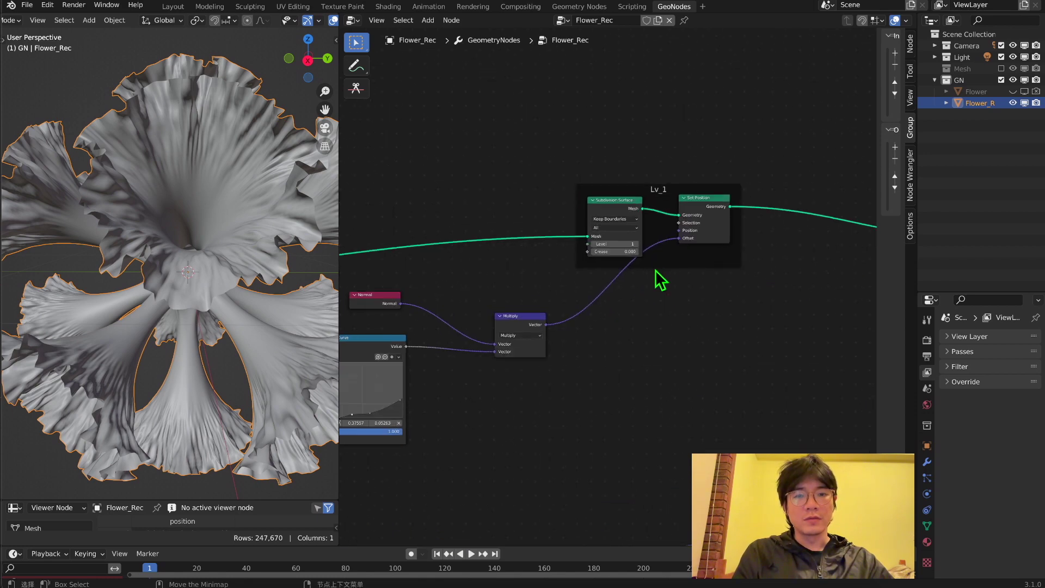
Move the low control point of the Lv_3 Float Curve to about 0.85, 0 and shift the node up beside the other curves.
scroll(658, 276, "up", 2)
middle_click_drag(656, 264, 615, 305)
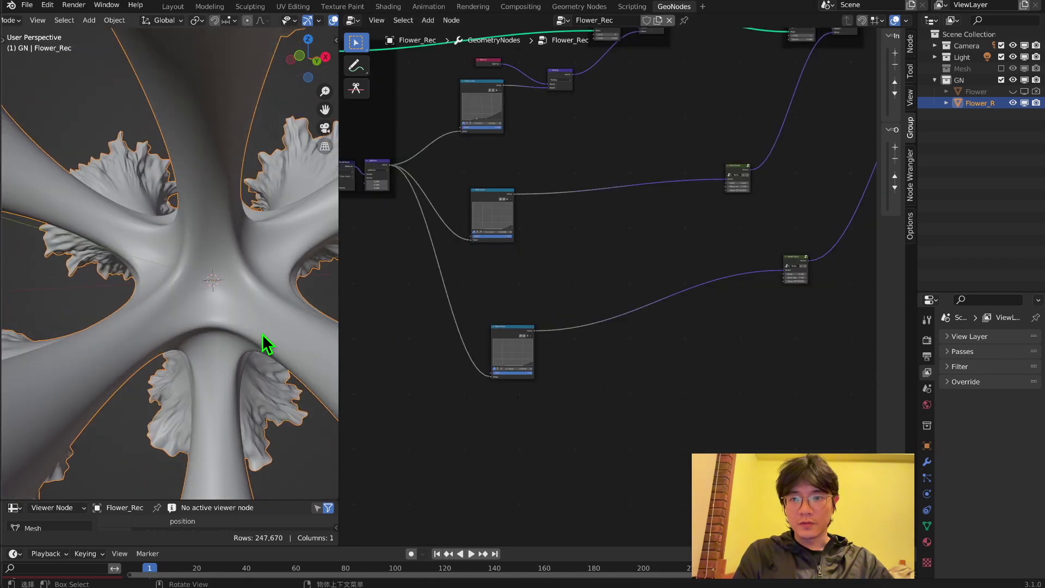
scroll(263, 335, "down", 3)
middle_click_drag(262, 334, 280, 361)
middle_click_drag(250, 310, 217, 161)
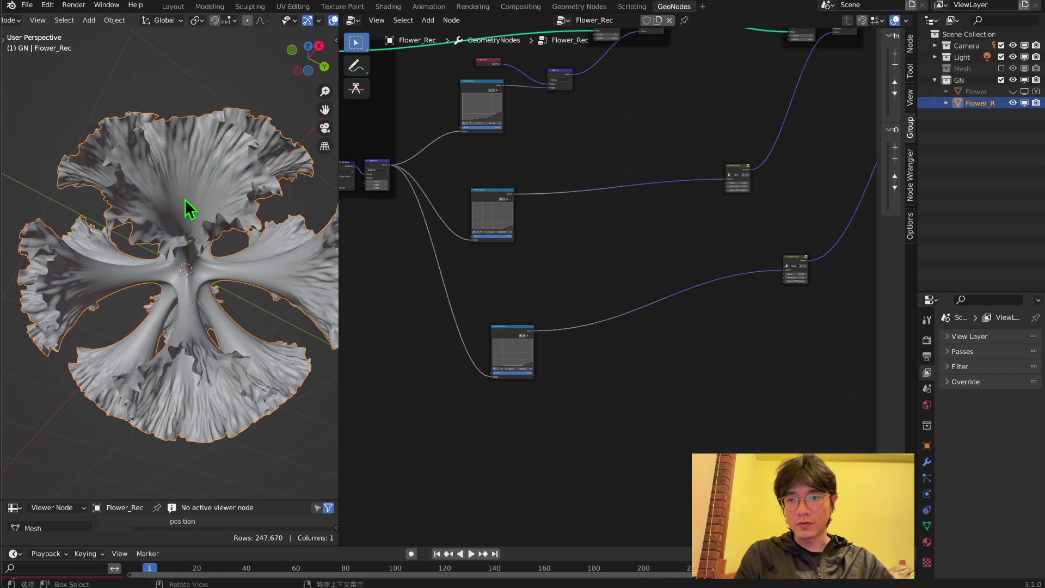
scroll(469, 415, "up", 3)
middle_click_drag(474, 420, 591, 360)
scroll(590, 354, "up", 3)
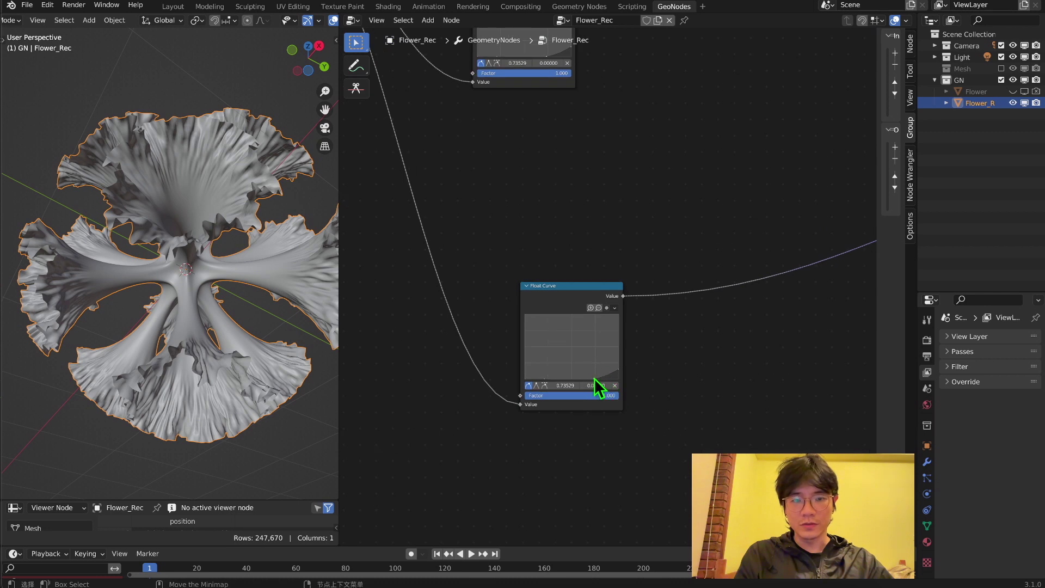
left_click_drag(594, 379, 609, 381)
left_click(603, 381)
middle_click_drag(193, 190, 243, 201)
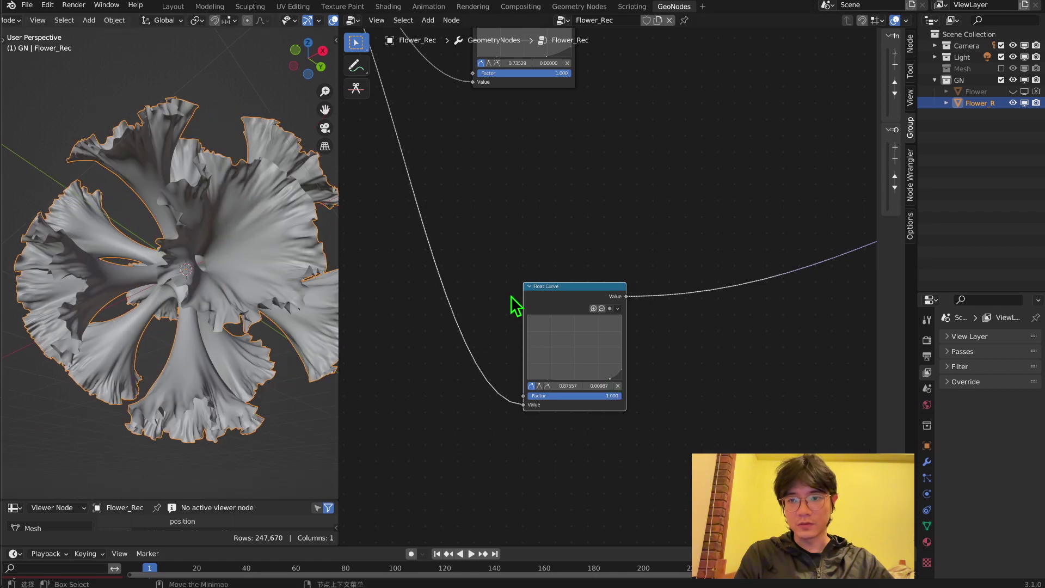
left_click_drag(583, 287, 523, 222)
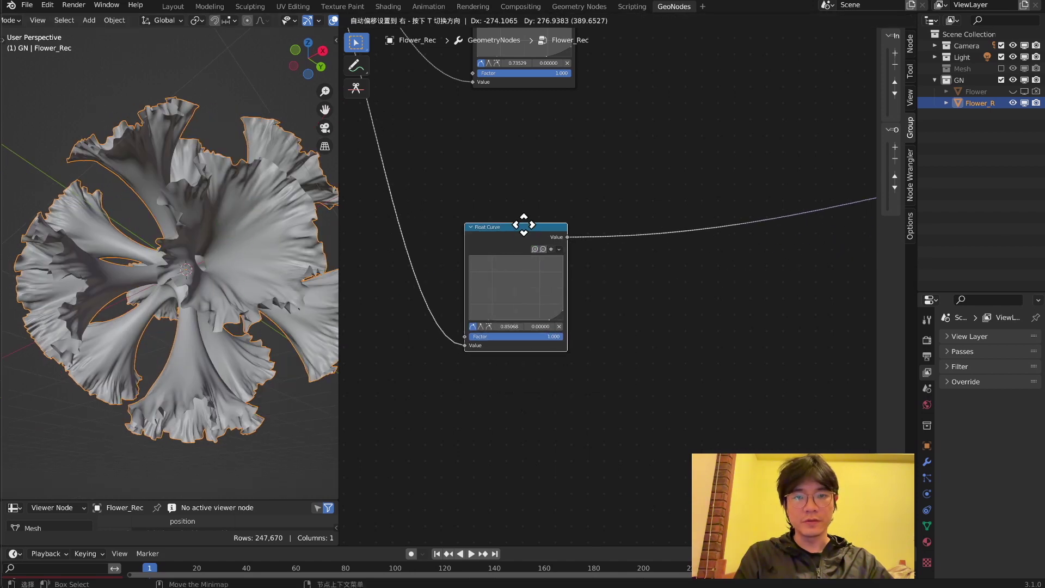
Move the Set Position node away from Subdivision Surface inside the Lv_3 frame to widen the gap between them.
scroll(672, 221, "down", 5)
middle_click_drag(292, 226, 416, 218)
middle_click_drag(654, 193, 477, 370)
middle_click_drag(717, 275, 582, 337)
scroll(583, 338, "up", 5)
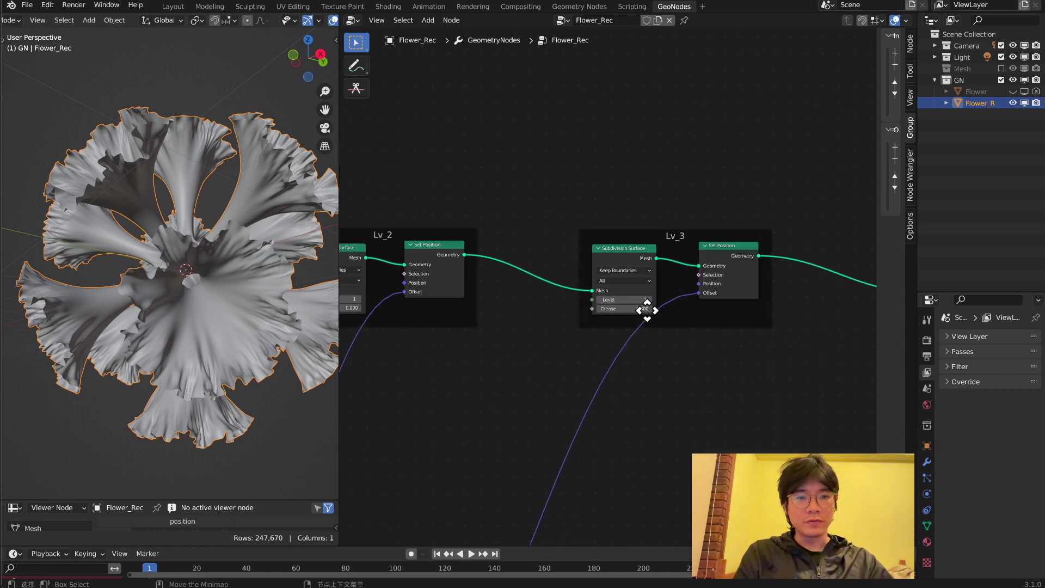
middle_click_drag(680, 347, 556, 226)
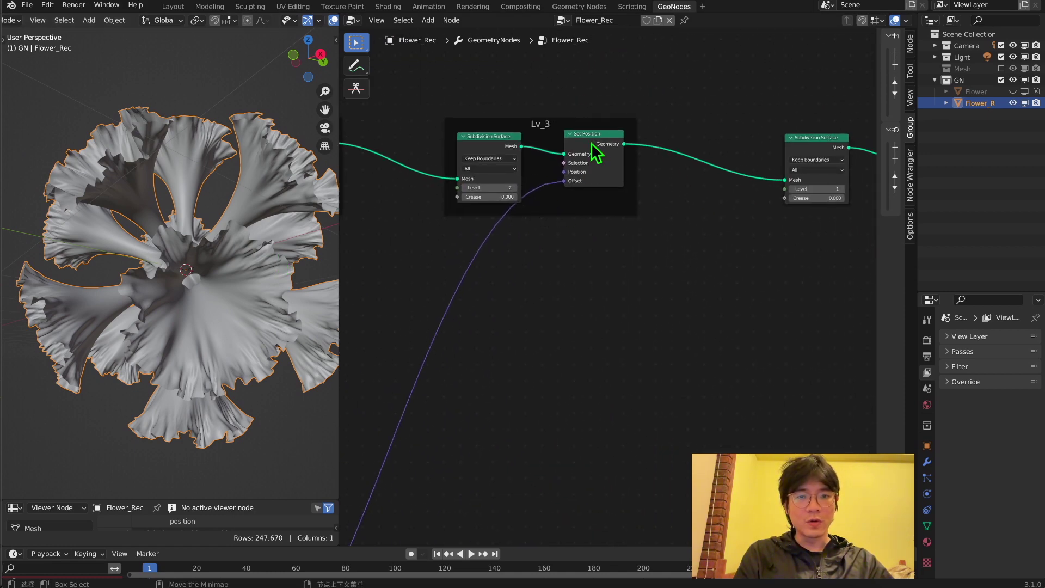
left_click_drag(597, 152, 643, 159)
middle_click_drag(460, 272, 514, 249)
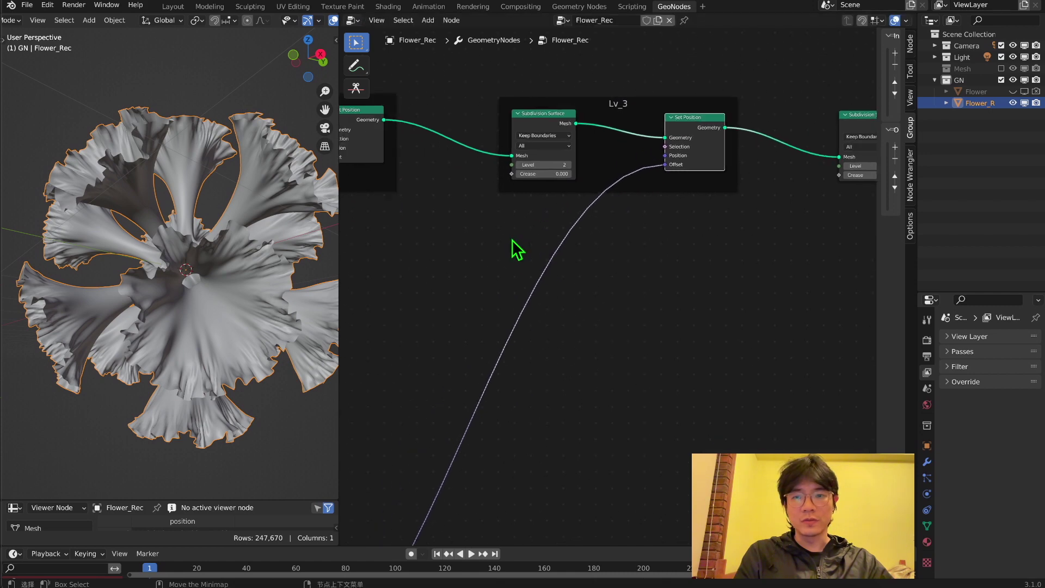
middle_click_drag(227, 296, 214, 254)
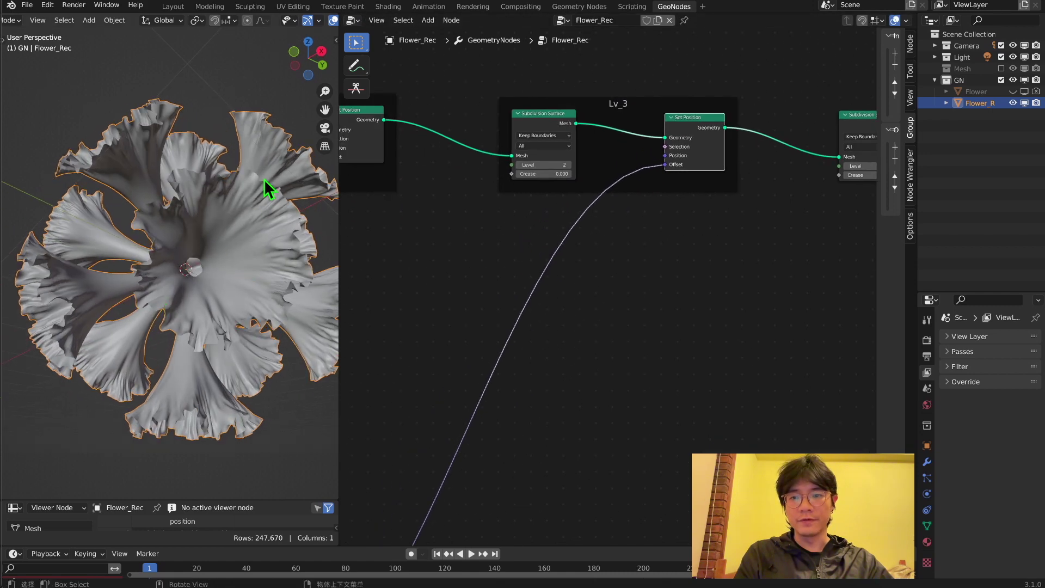
middle_click_drag(499, 256, 516, 259)
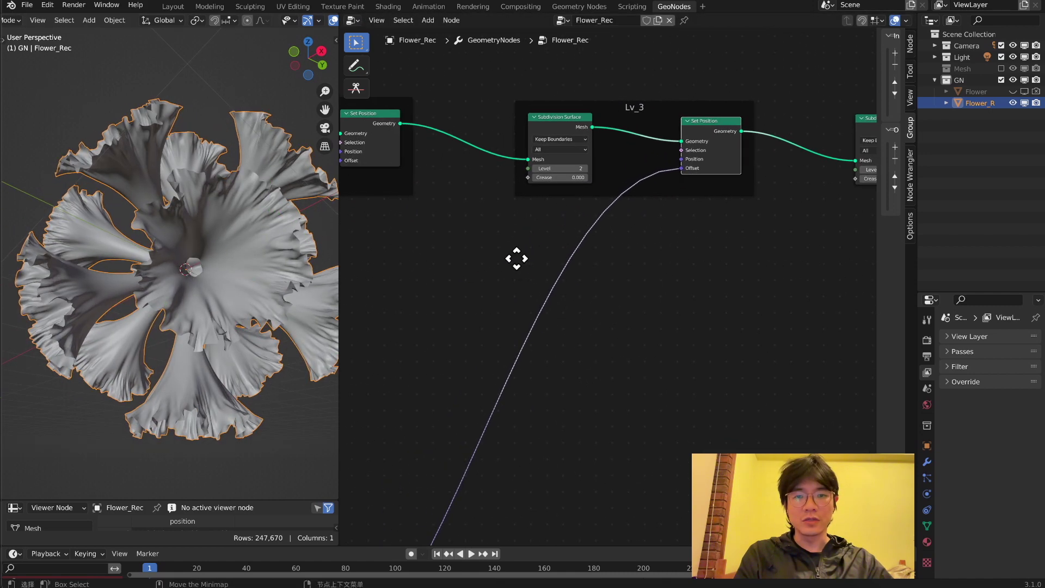
Add an Edge Neighbors node and an integer Less Than or Equal compare, linking Face Count to A with B at 1.
key("shift+a")
left_click(416, 252)
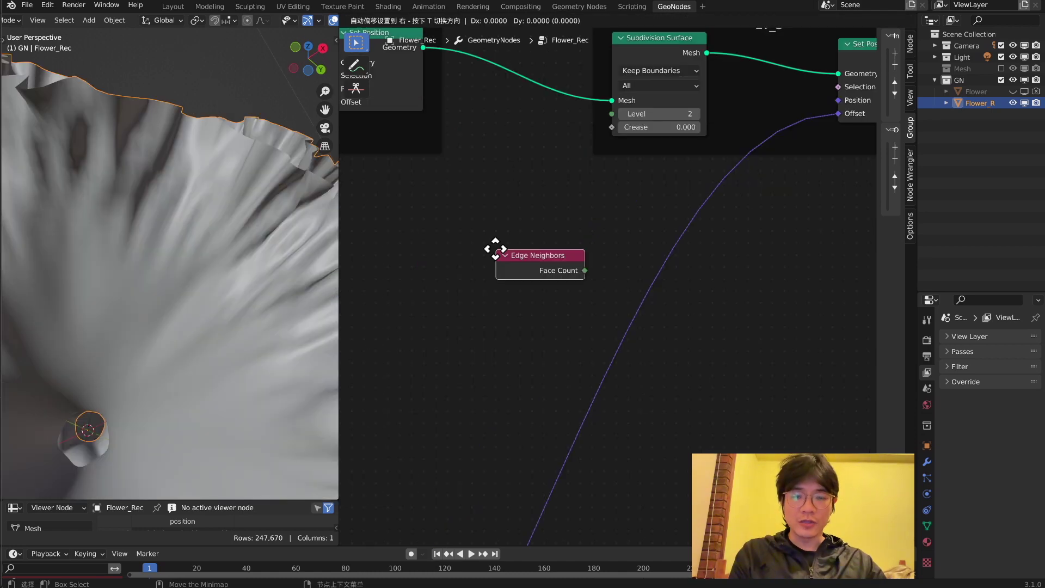
left_click(379, 202)
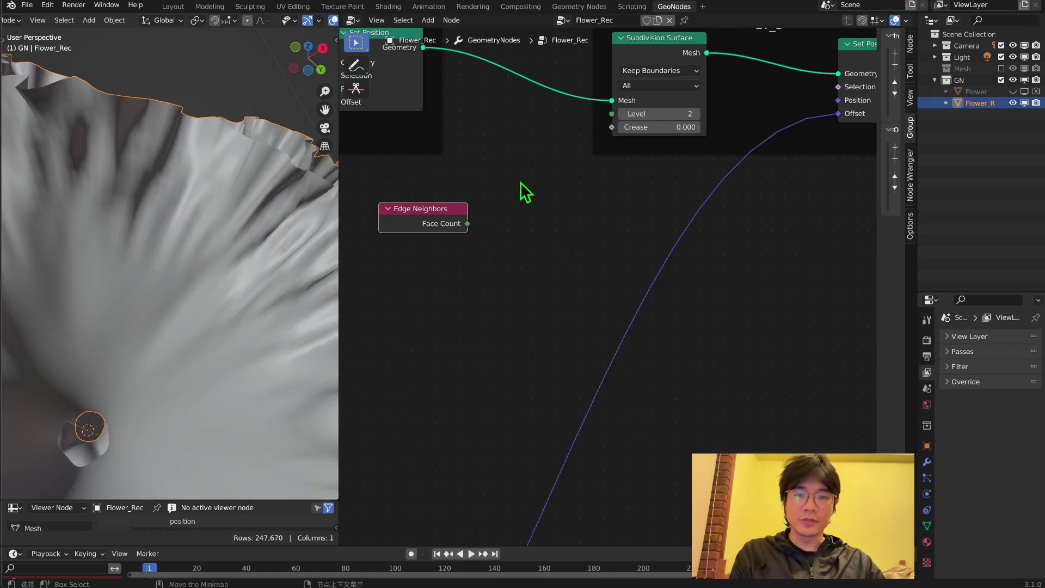
key("shift+a")
left_click(522, 185)
type("c")
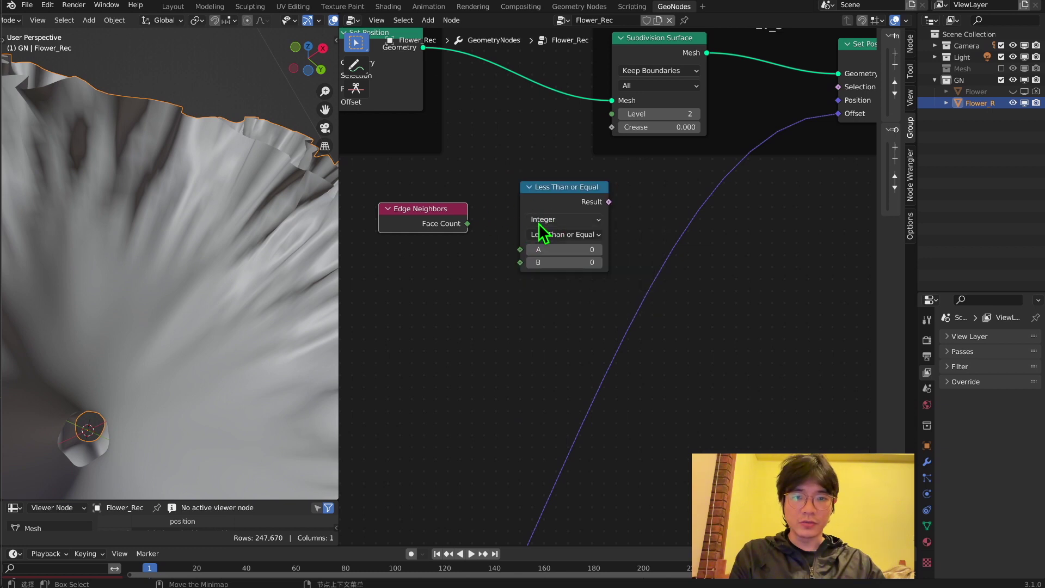
left_click_drag(467, 223, 520, 249)
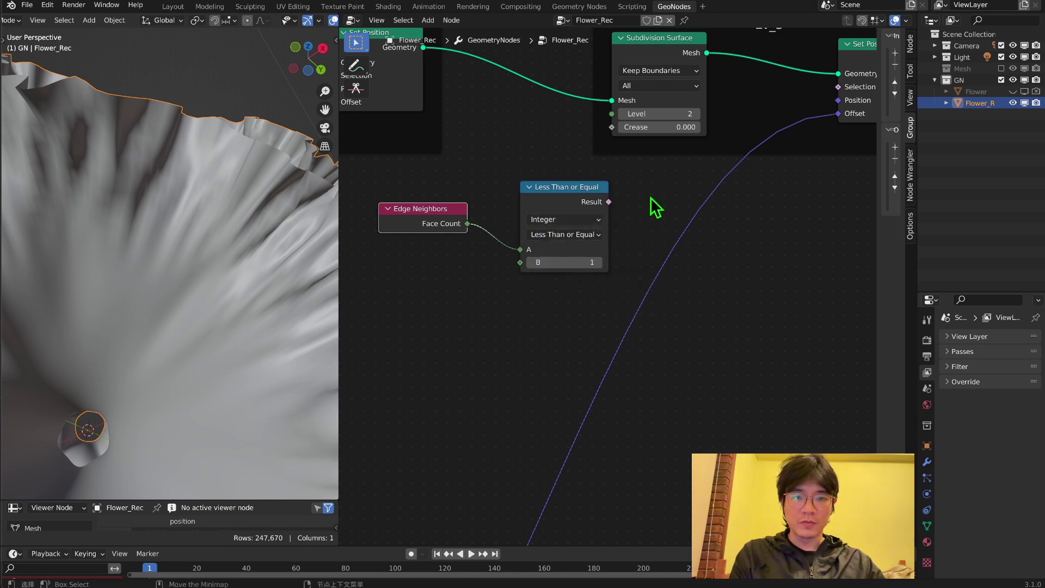
Link the Less Than or Equal Result to the Lv_3 Set Position Selection and inspect the effect on the petal edges.
middle_click_drag(655, 205, 514, 301)
left_click_drag(492, 297, 726, 184)
middle_click_drag(231, 214, 205, 213)
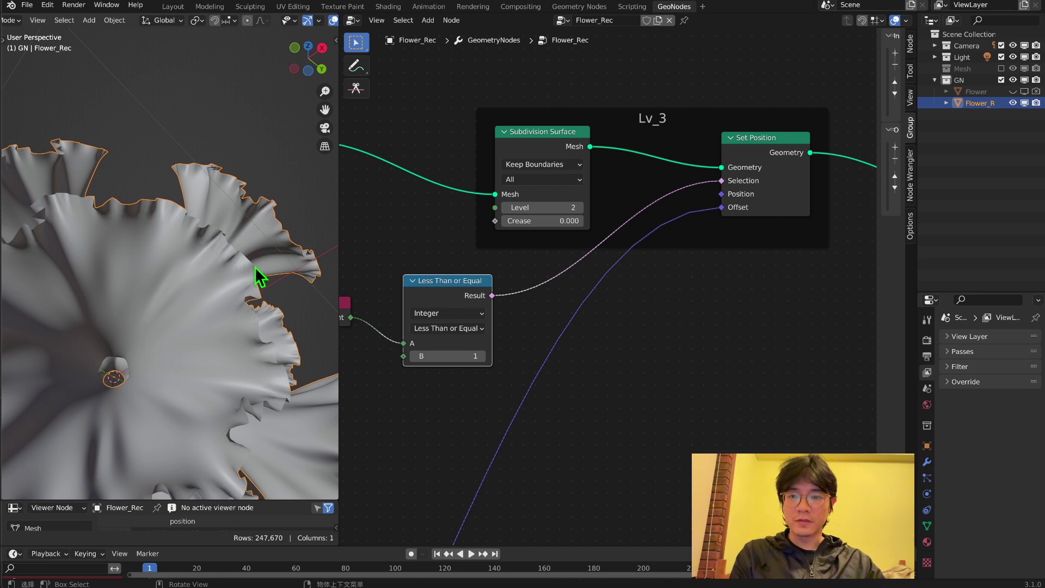
mouse_move(254, 250)
middle_mouse_down()
mouse_move(204, 253)
mouse_move(250, 239)
middle_mouse_up()
scroll(478, 363, "down", 8)
middle_click_drag(482, 351, 456, 362)
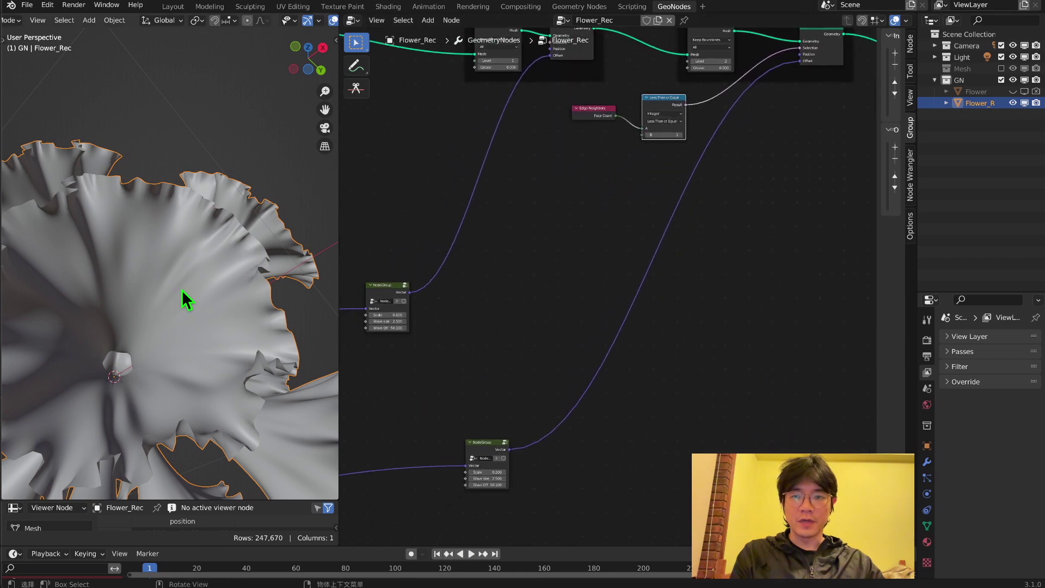
middle_click_drag(518, 214, 492, 341)
scroll(122, 280, "down", 2)
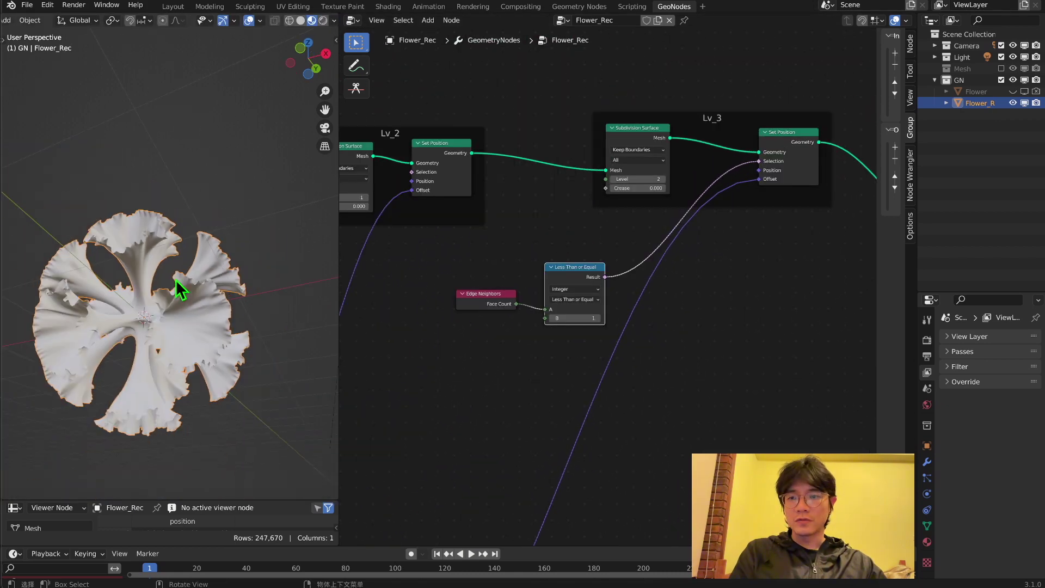
Switch the 3D viewport to solid shading and view the whole flower.
middle_click_drag(175, 279, 296, 298)
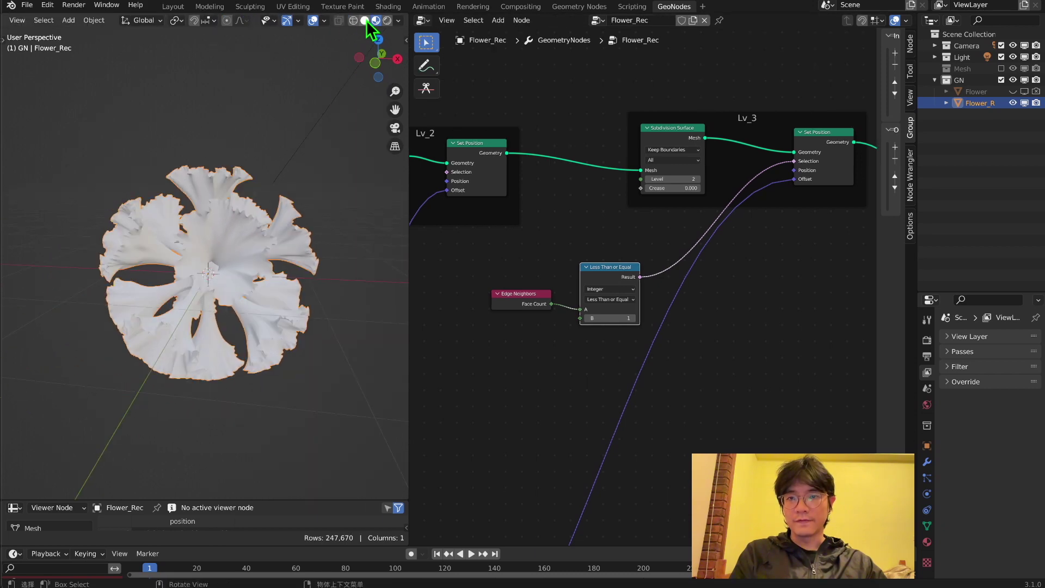
left_click(365, 21)
scroll(586, 420, "down", 2)
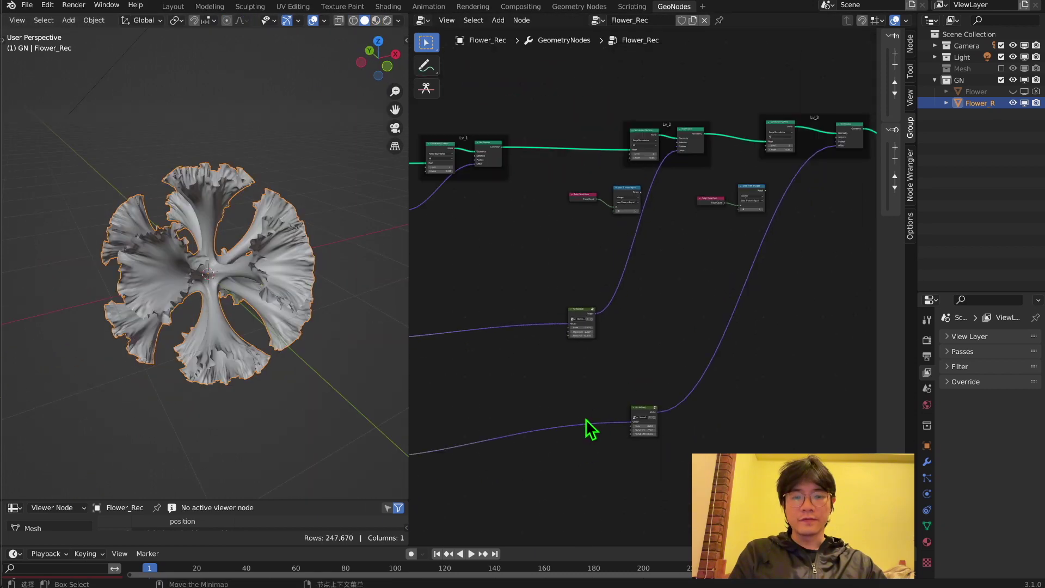
Reshape the Lv_1 Float Curve by adjusting its peak and middle control points while checking the petal shape.
scroll(524, 383, "down", 5)
middle_click_drag(524, 383, 666, 322)
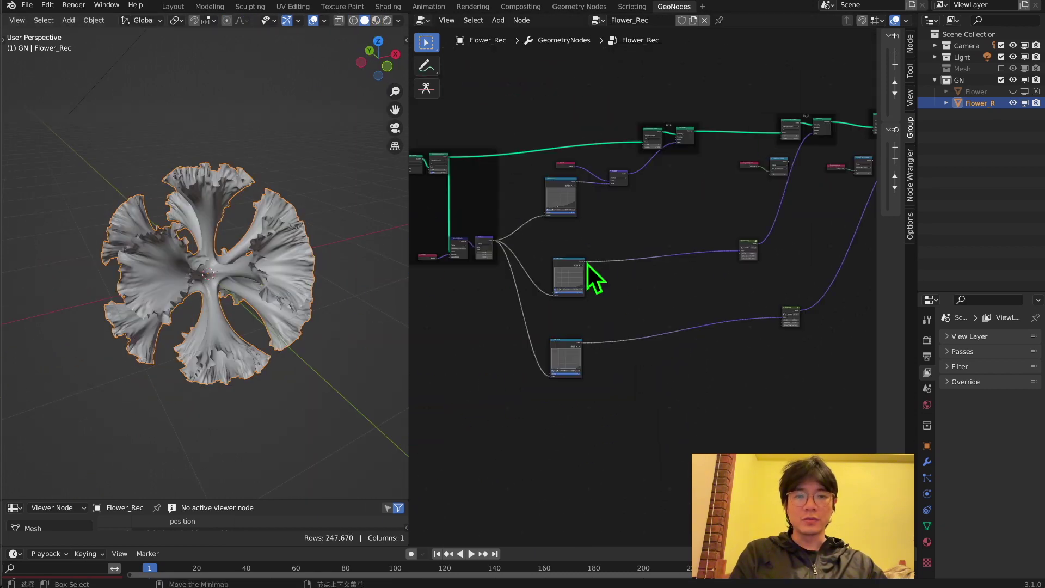
left_click_drag(737, 252, 742, 236)
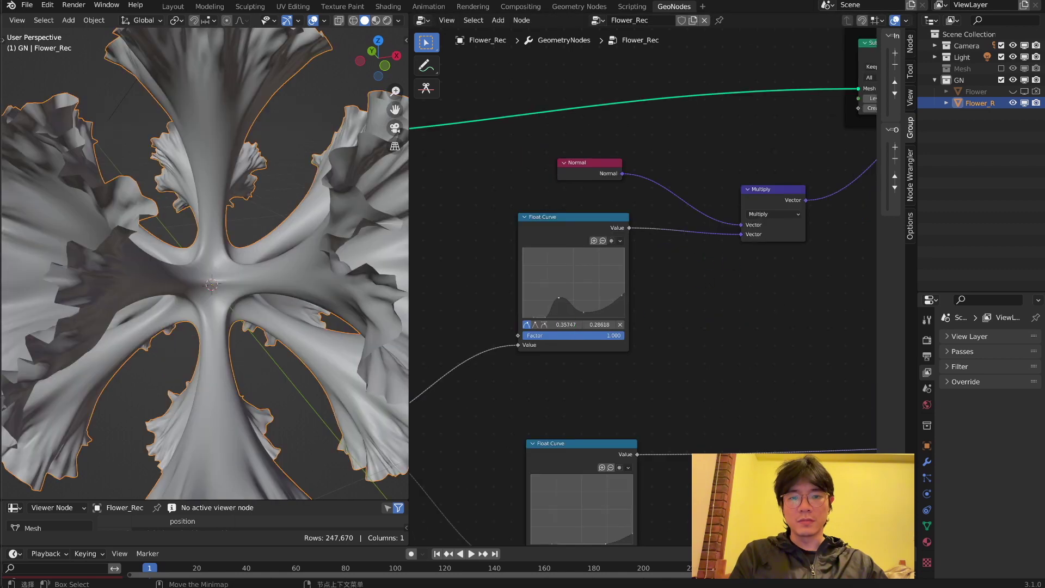
left_click_drag(559, 298, 559, 295)
middle_click_drag(228, 294, 400, 245)
scroll(145, 290, "down", 3)
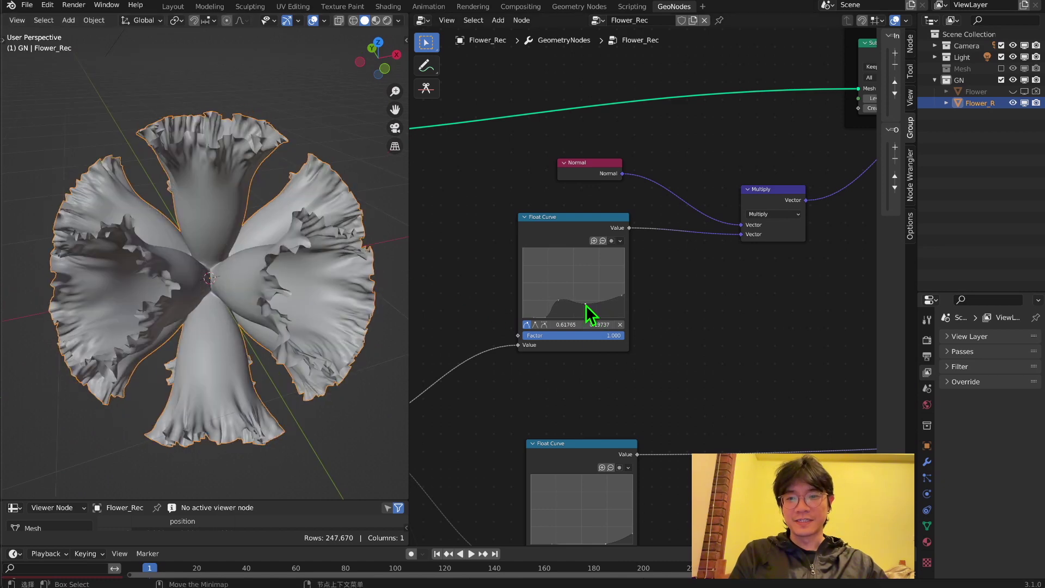
left_click_drag(585, 305, 586, 312)
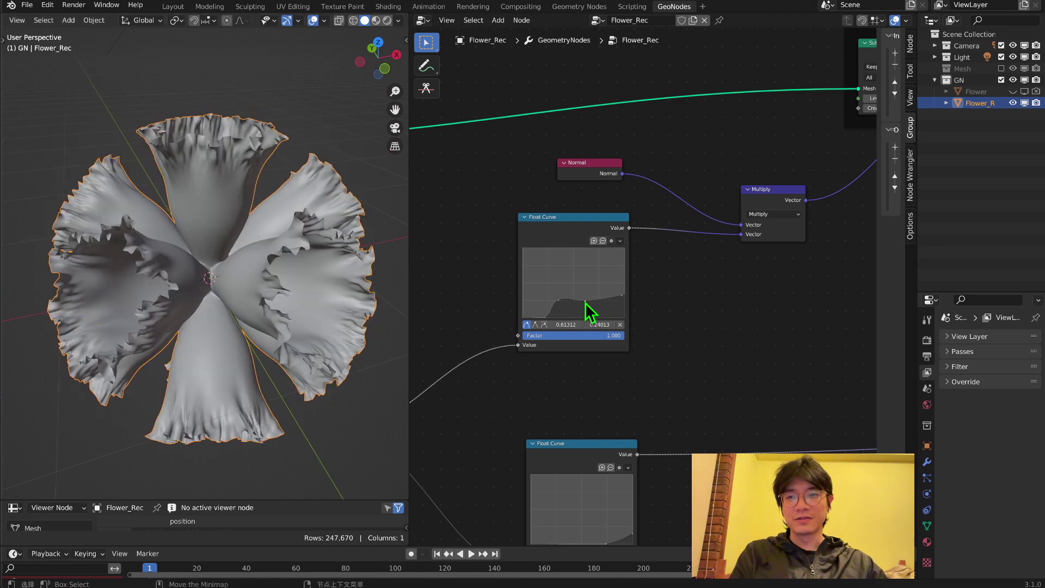
left_click_drag(586, 308, 588, 316)
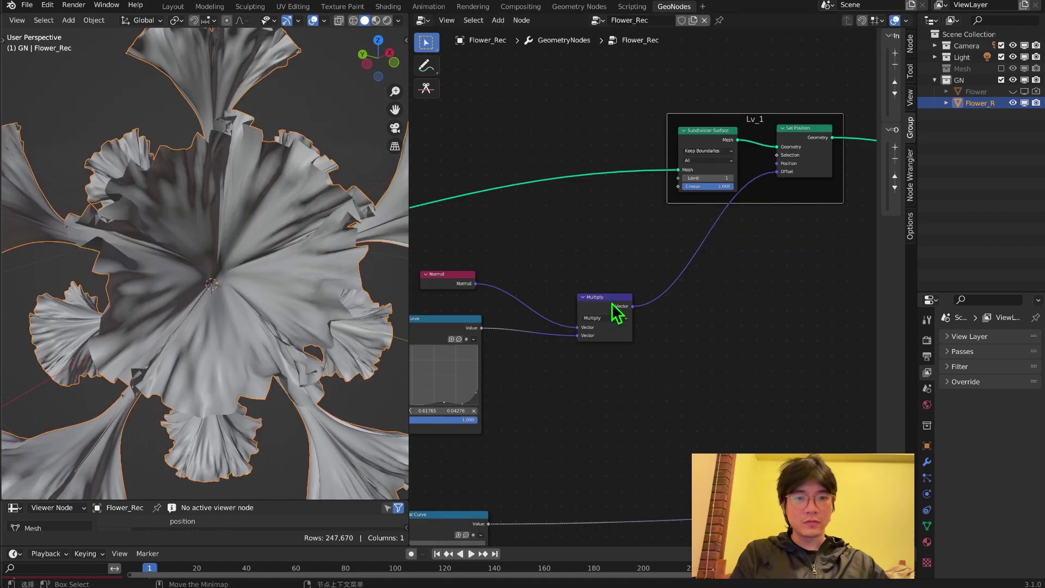
Insert a duplicated vector math node between Multiply and the Lv_1 Set Position Offset, and set its operation to Scale.
left_click(610, 308)
key("shift+d")
left_click(720, 236)
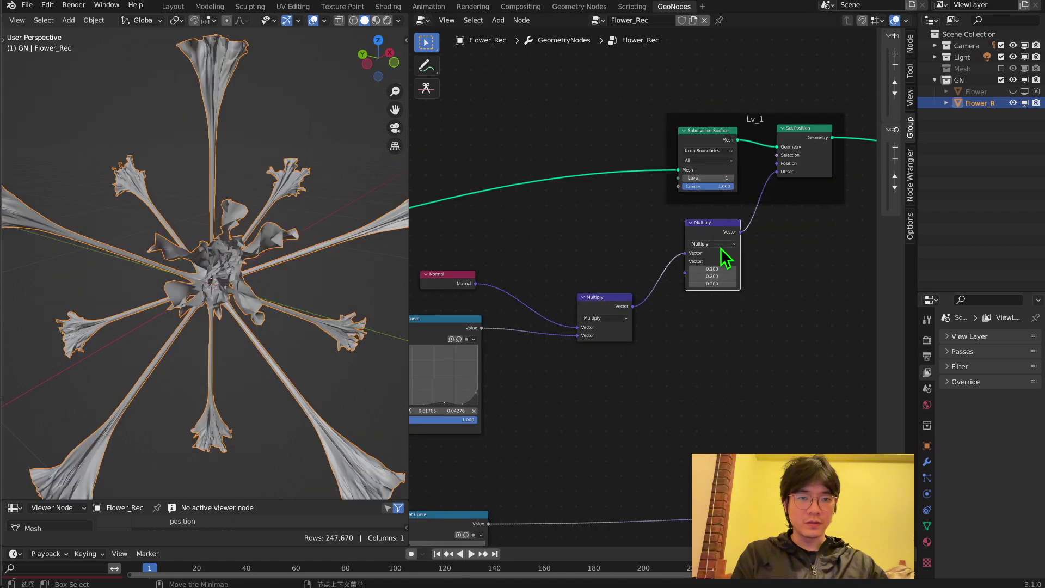
left_click(721, 244)
left_click(714, 369)
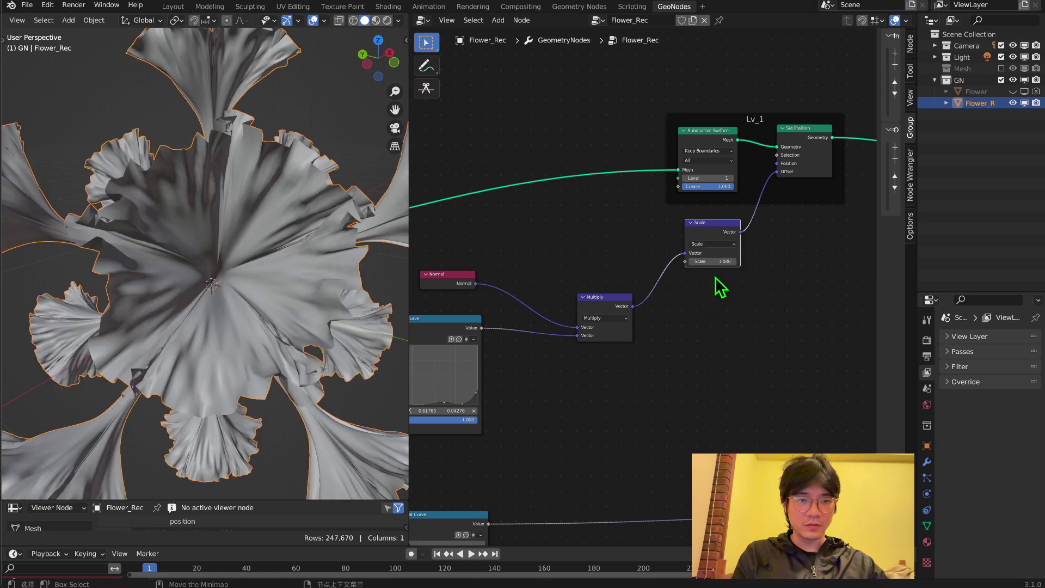
Increase the factor of the Scale node feeding the Lv_1 offset.
middle_click_drag(199, 289, 143, 294)
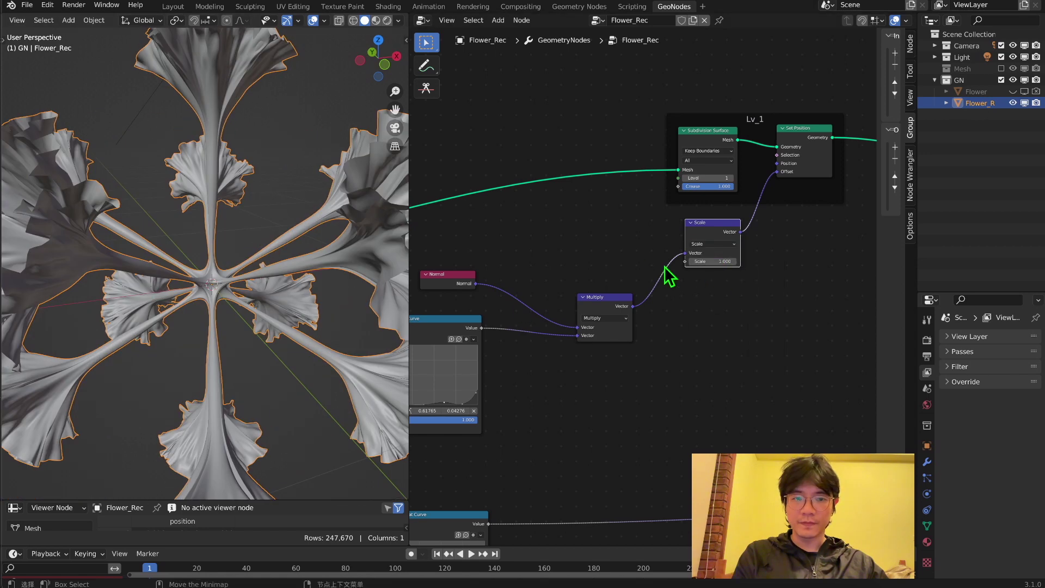
left_click(733, 262)
left_click(734, 262)
left_click(733, 262)
Inspect the flower from several angles and review the node chain from the Float Curves to the level frames.
scroll(229, 275, "down", 4)
middle_click_drag(228, 276, 403, 229)
scroll(624, 319, "down", 2)
middle_click_drag(624, 318, 435, 227)
middle_click_drag(539, 168, 623, 189)
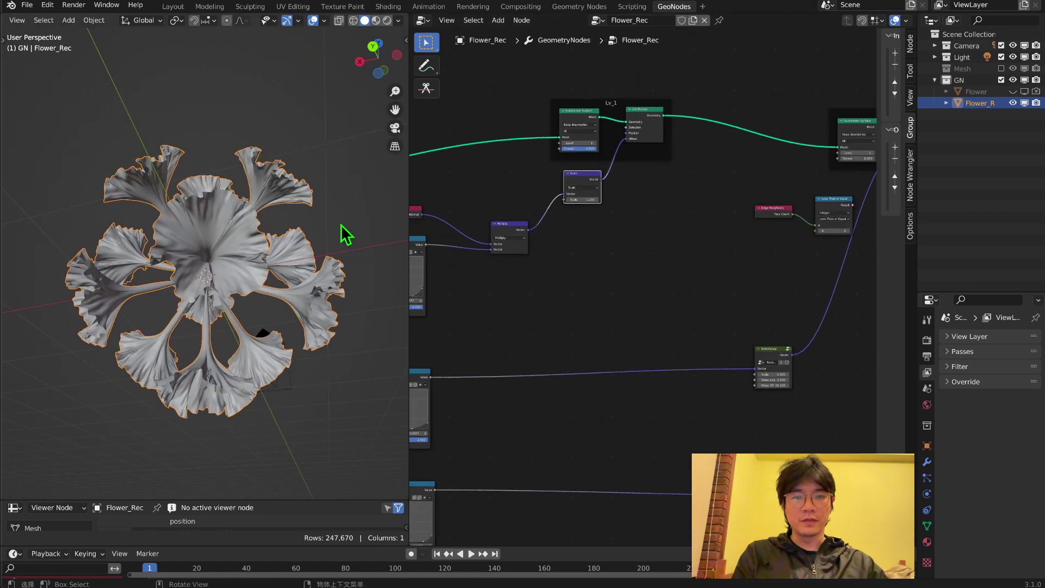
middle_click_drag(544, 238, 641, 290)
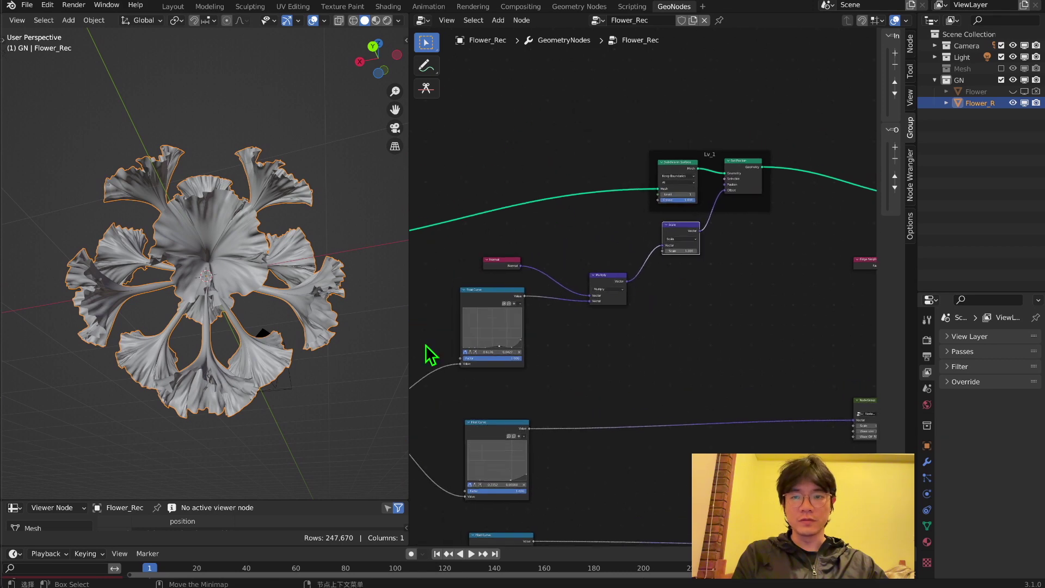
middle_click_drag(362, 280, 334, 319)
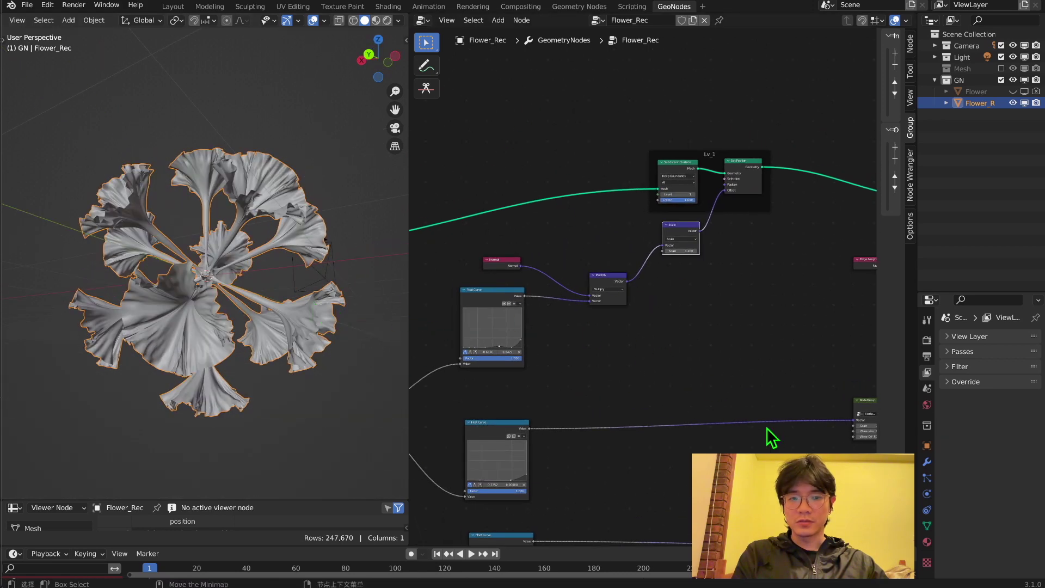
middle_click_drag(782, 431, 550, 325)
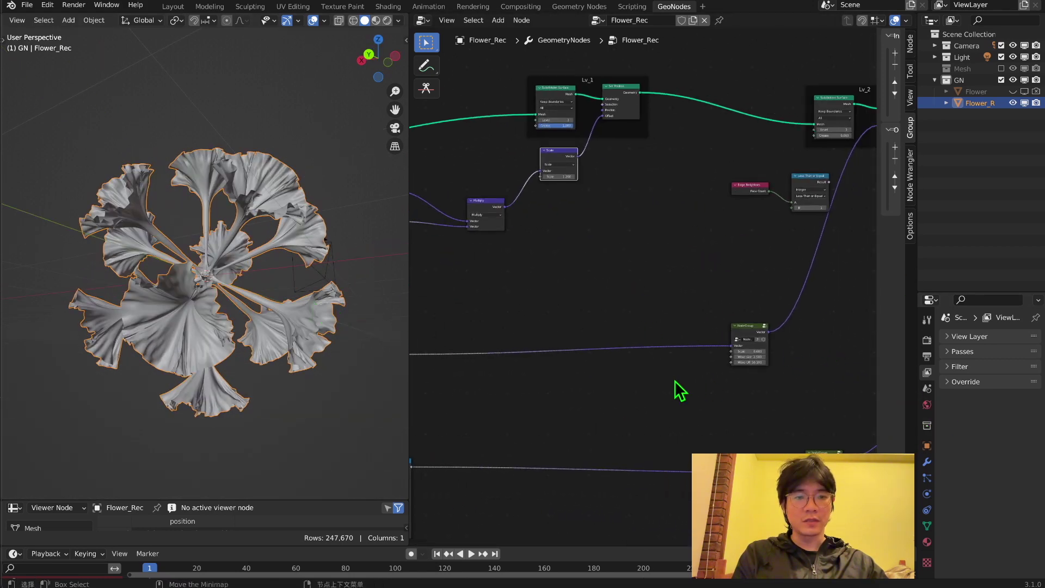
middle_click_drag(675, 375, 791, 315)
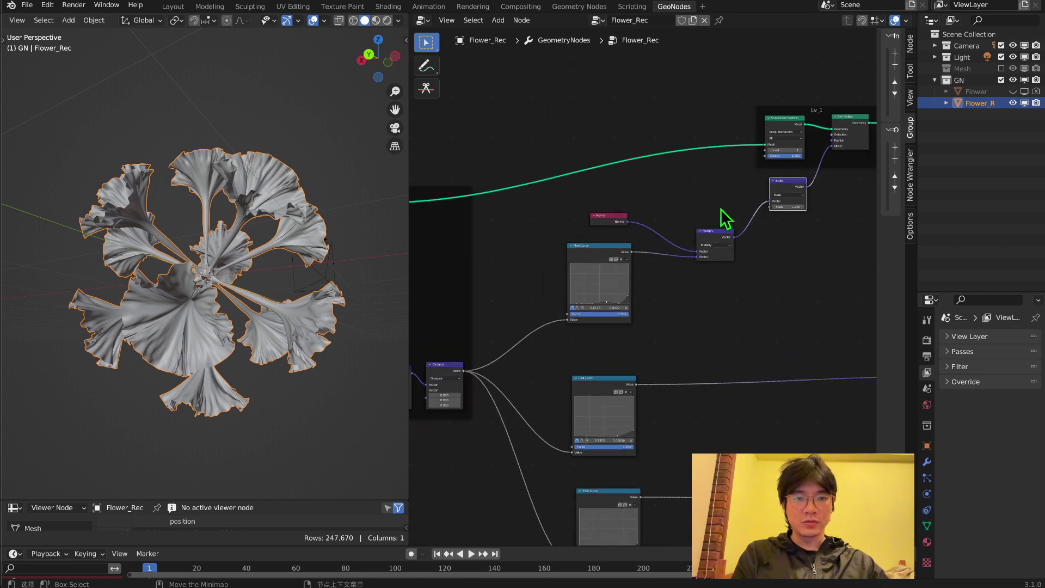
middle_click_drag(607, 323, 797, 301)
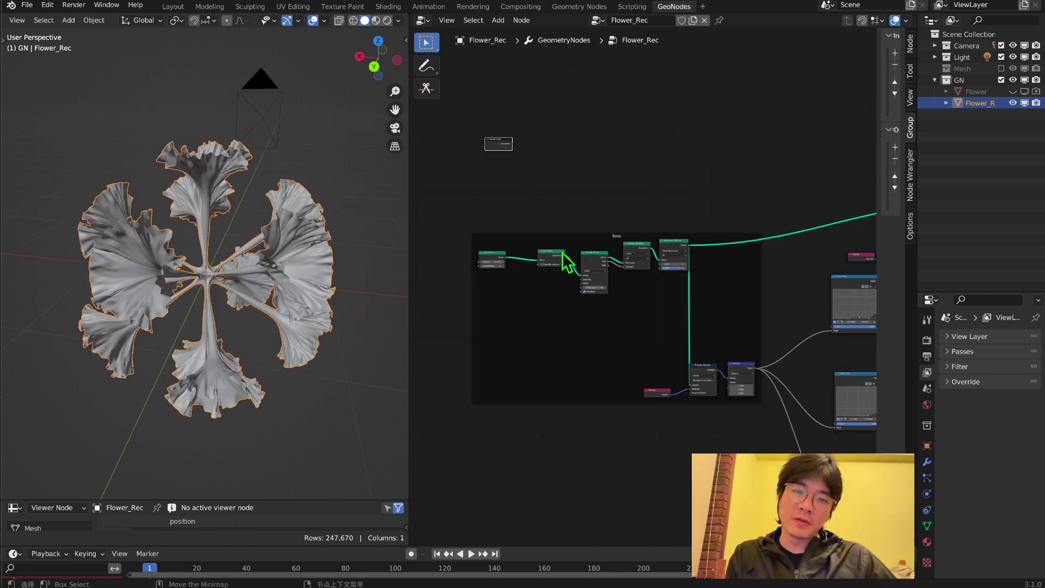
Insert a Set Position node between Extrude Mesh and Delete Geometry, with the extrusion's Top output linked to its Selection.
left_click_drag(564, 253, 557, 252)
scroll(550, 256, "up", 3)
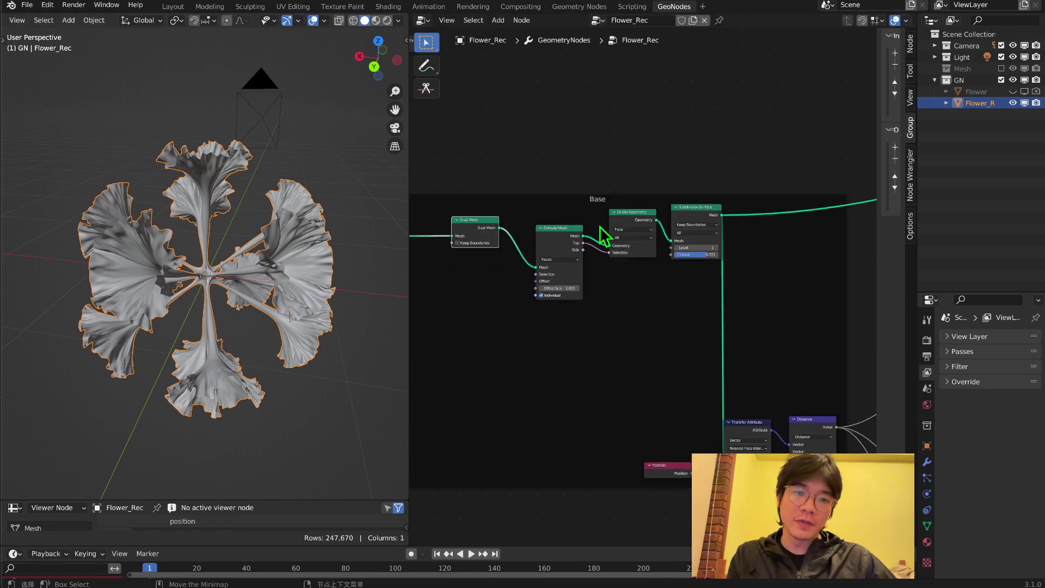
middle_click_drag(602, 234, 672, 261)
key("shift+a")
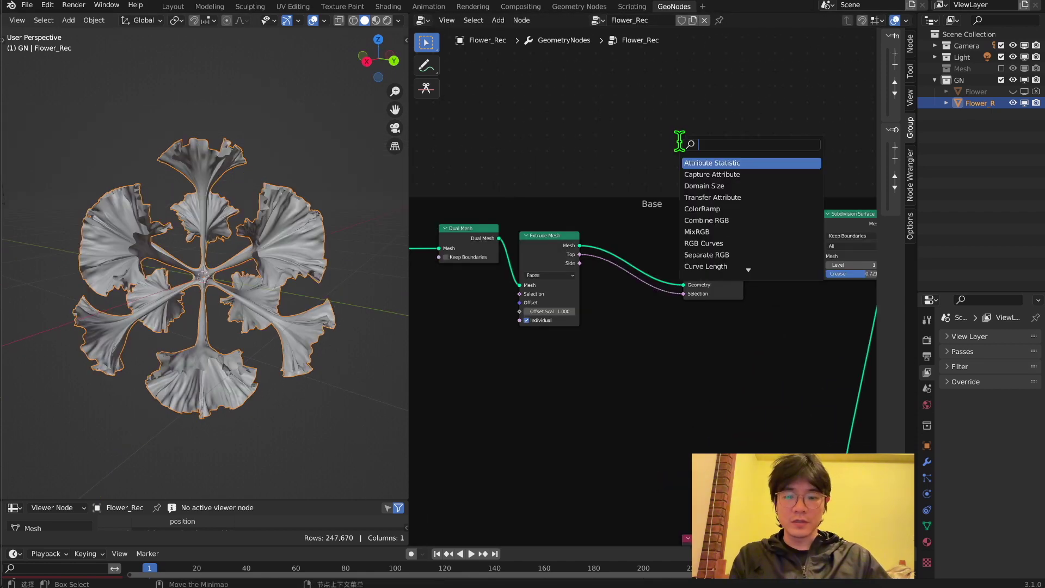
type("set")
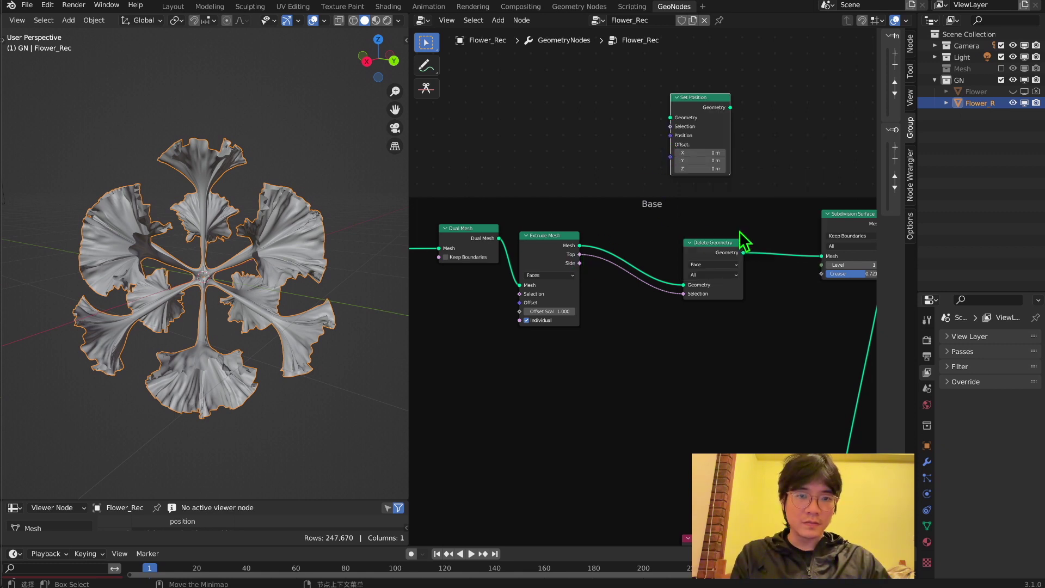
left_click_drag(716, 253, 722, 251)
left_click_drag(692, 111, 663, 117)
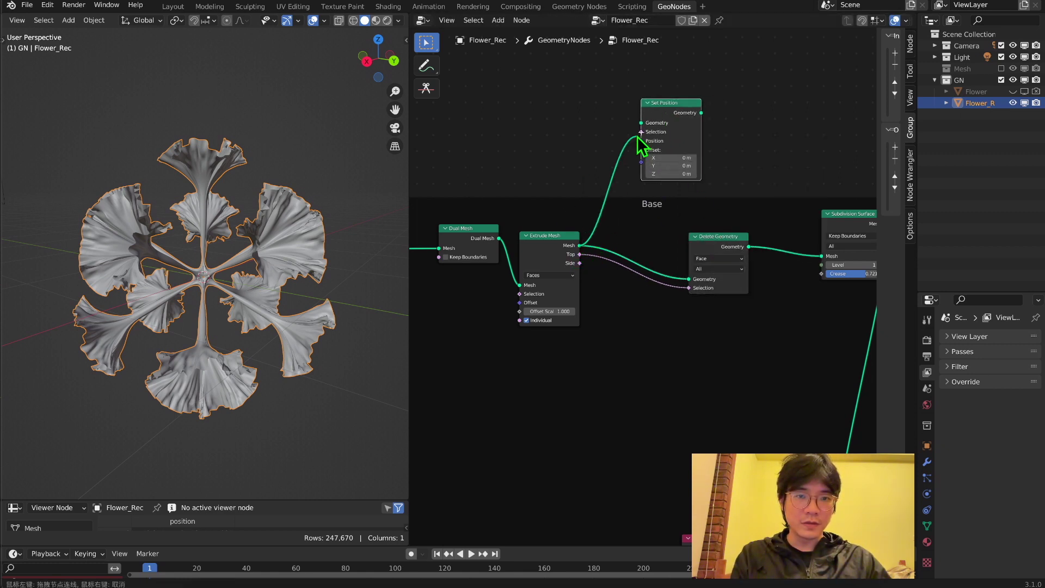
left_click_drag(638, 136, 692, 279)
scroll(609, 250, "up", 1)
left_click_drag(563, 246, 604, 86)
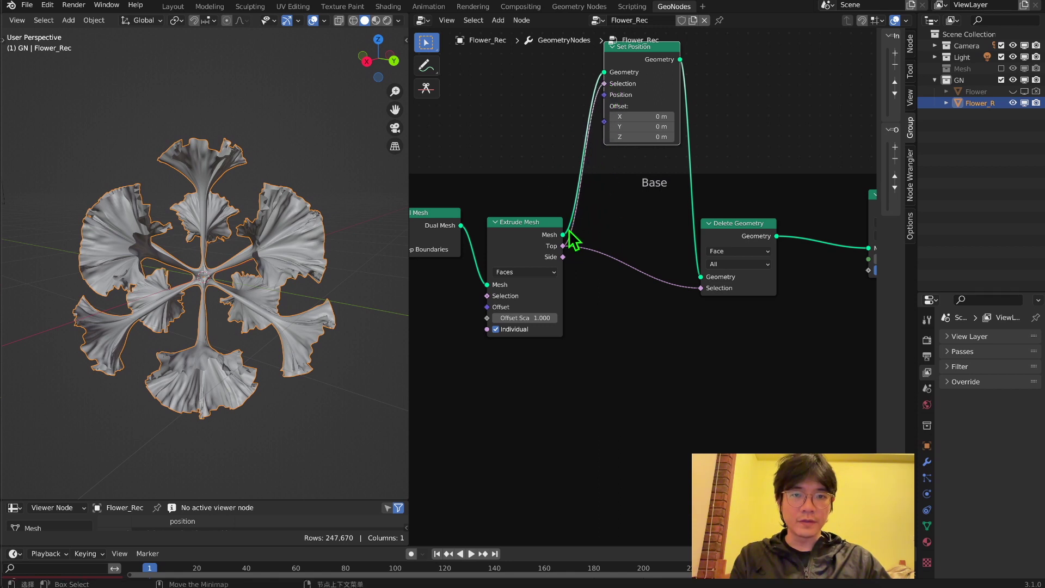
left_click_drag(651, 62, 655, 75)
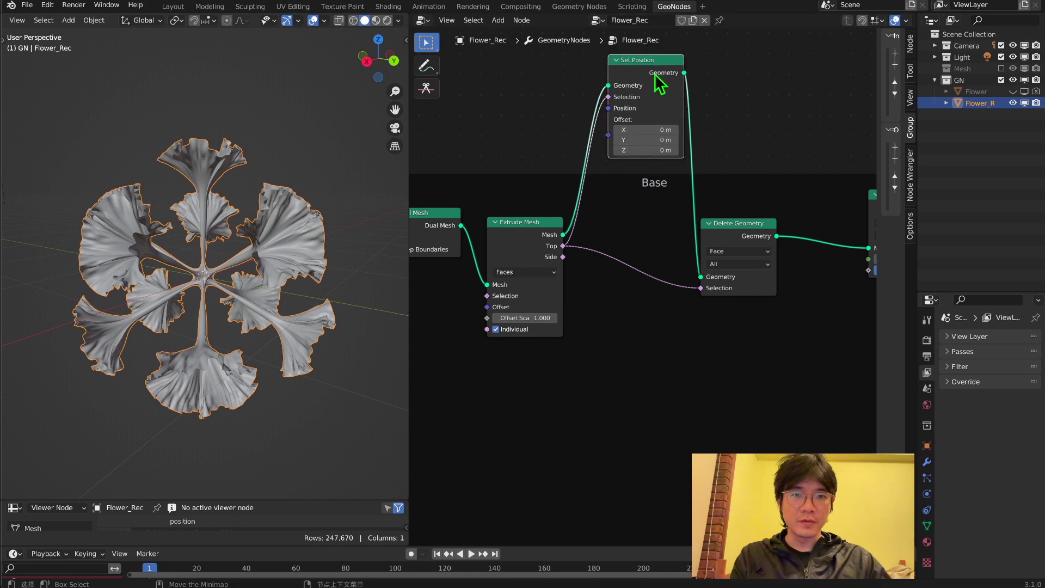
Set the Z offset of the Base level's Set Position node to 0.4 m.
left_click(675, 150)
left_click(675, 150)
left_click(675, 151)
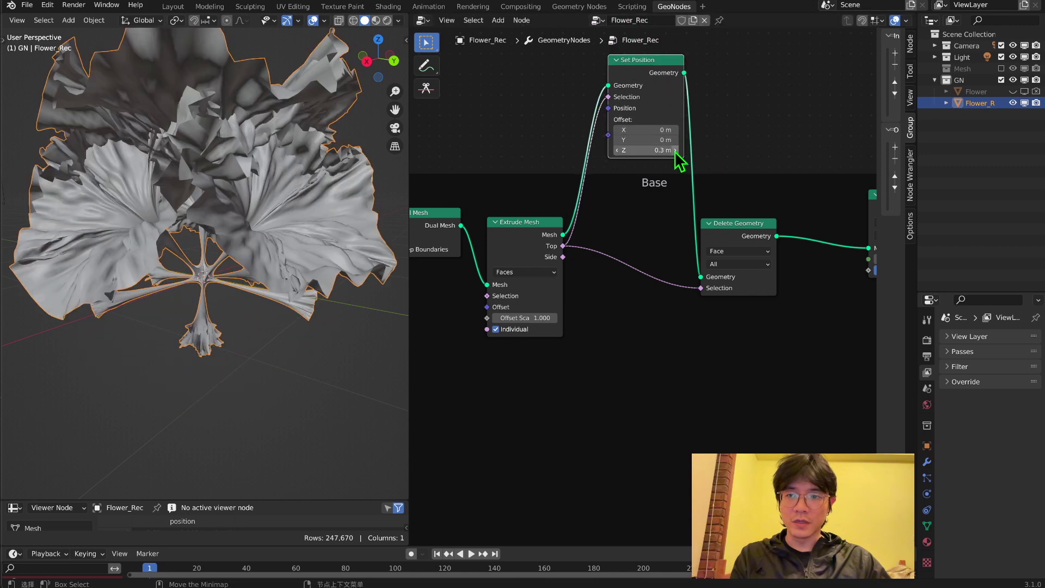
left_click(675, 150)
Examine the raised flower from the side along with the Transfer Attribute and Distance nodes in the Base frame.
middle_click_drag(179, 256, 199, 215)
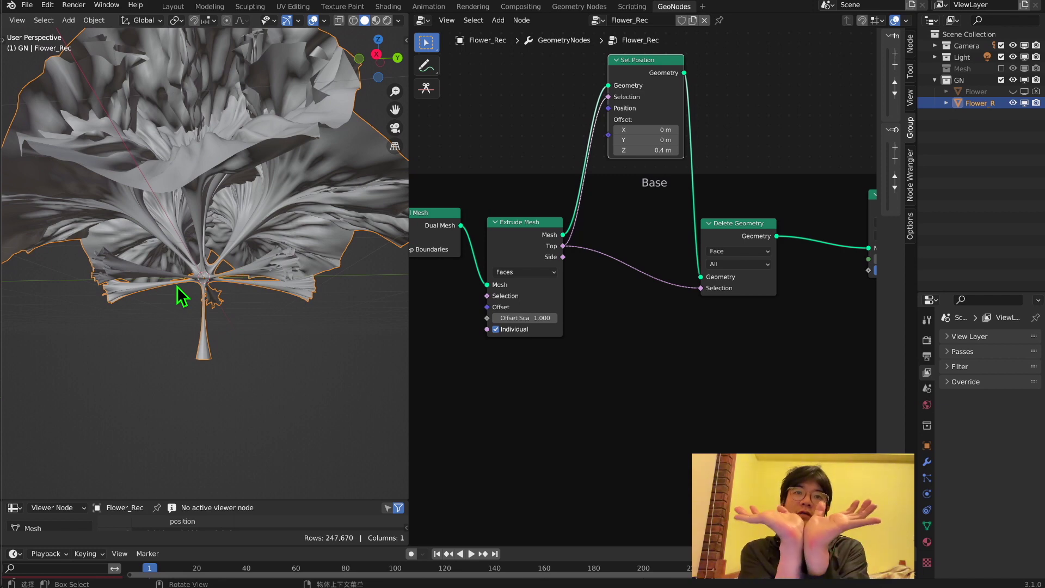
middle_click_drag(177, 286, 147, 187)
scroll(776, 375, "down", 2)
middle_click_drag(775, 374, 706, 329)
middle_click_drag(733, 362, 680, 331)
middle_click_drag(747, 396, 668, 309)
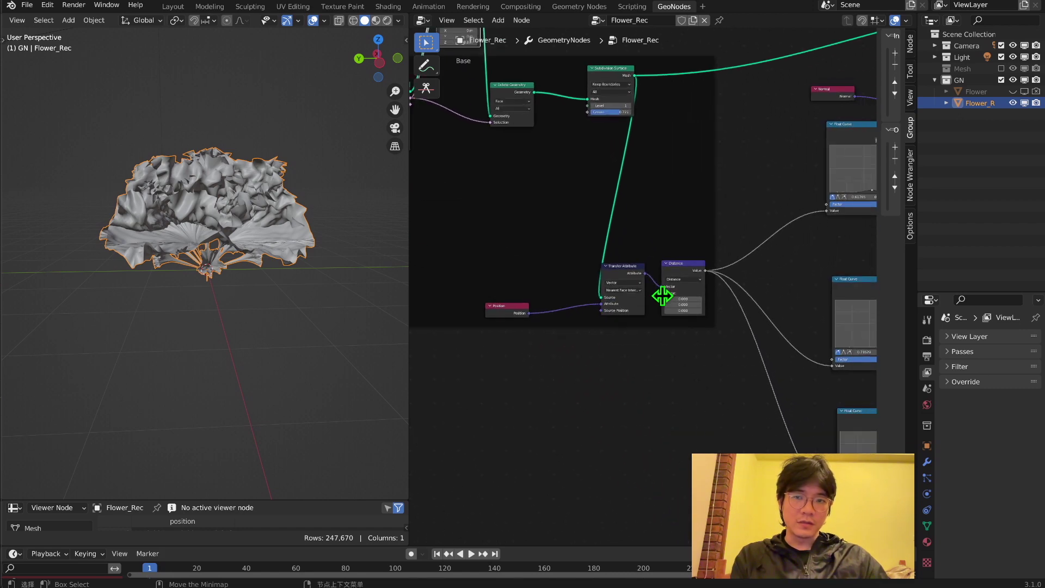
scroll(668, 313, "up", 3)
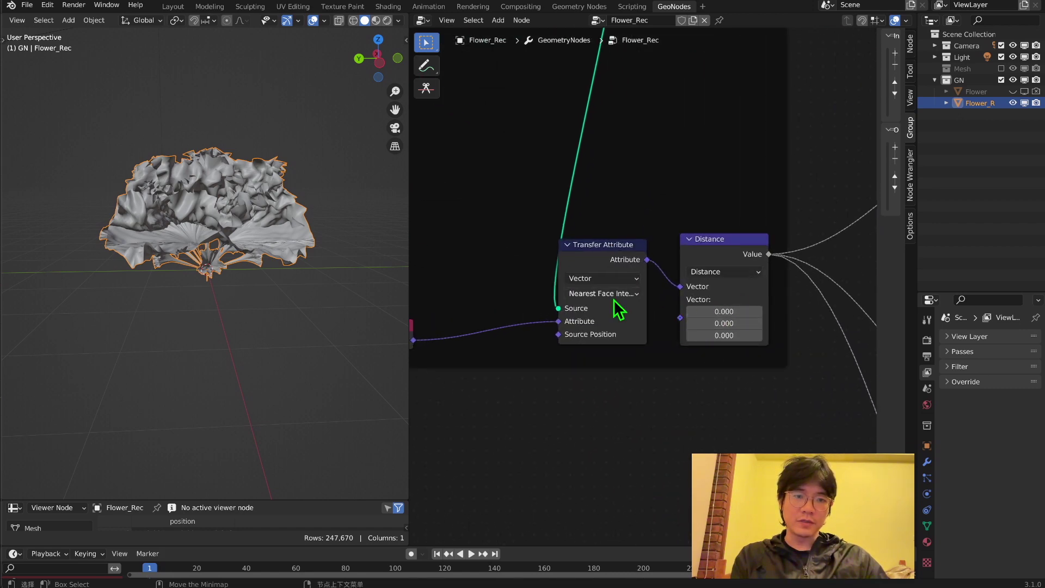
scroll(214, 264, "up", 6)
scroll(221, 290, "down", 4)
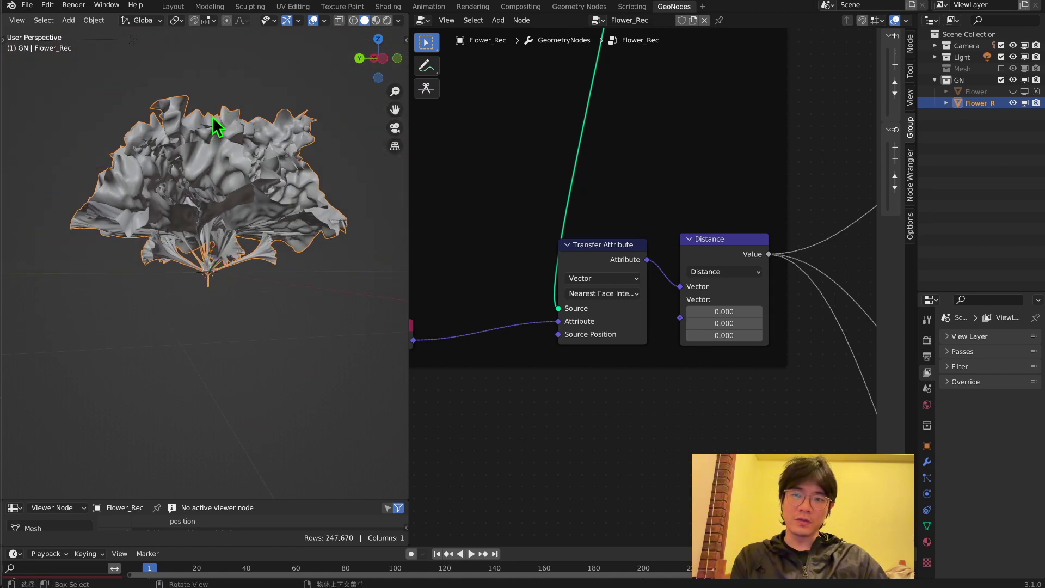
middle_click_drag(219, 127, 222, 143)
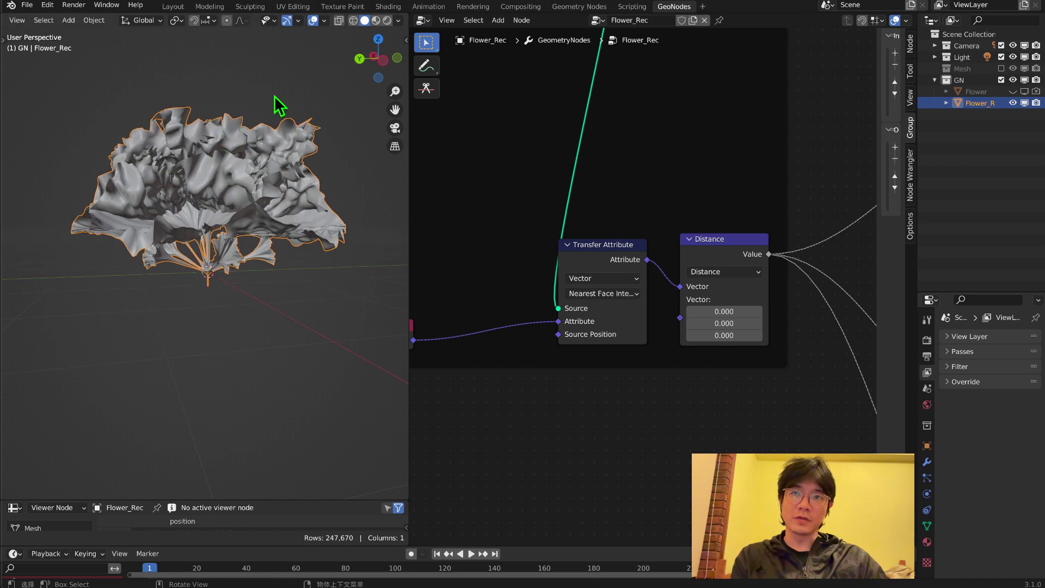
middle_click_drag(280, 215, 227, 273)
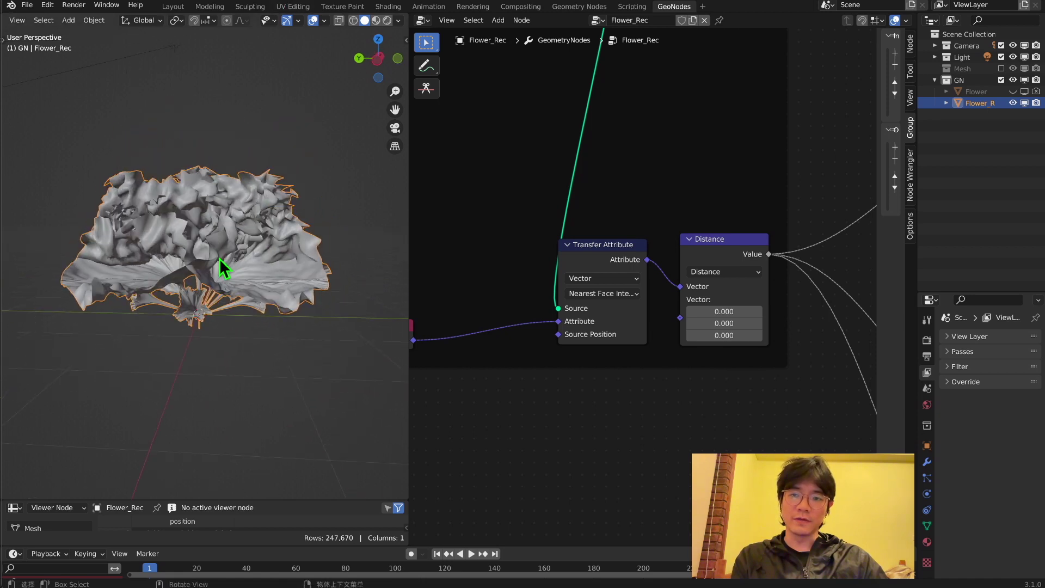
Try a Z value of 0.8 for the Distance node's reference vector and check the flower from several angles.
left_click(759, 336)
left_click(759, 336)
left_click(759, 336)
left_click(759, 336)
left_click(759, 336)
left_click(759, 336)
left_click(759, 336)
left_click(759, 336)
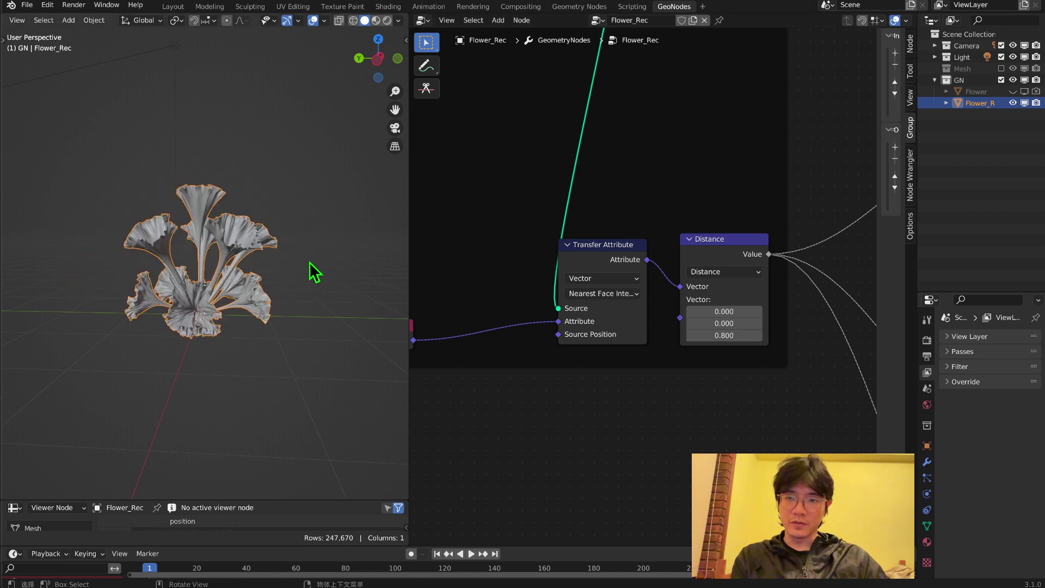
middle_click_drag(308, 276, 112, 286)
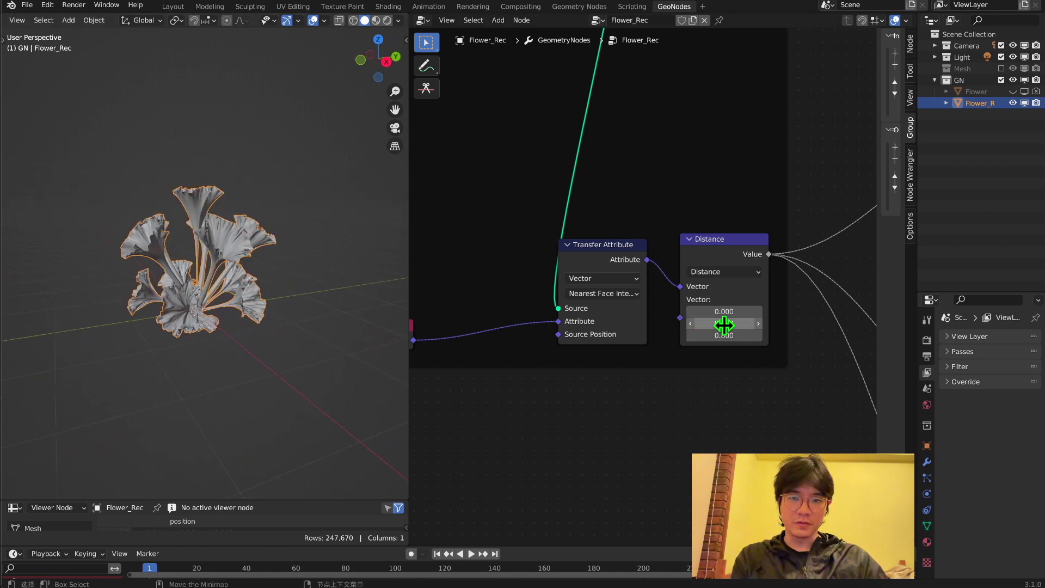
middle_click_drag(245, 262, 212, 221)
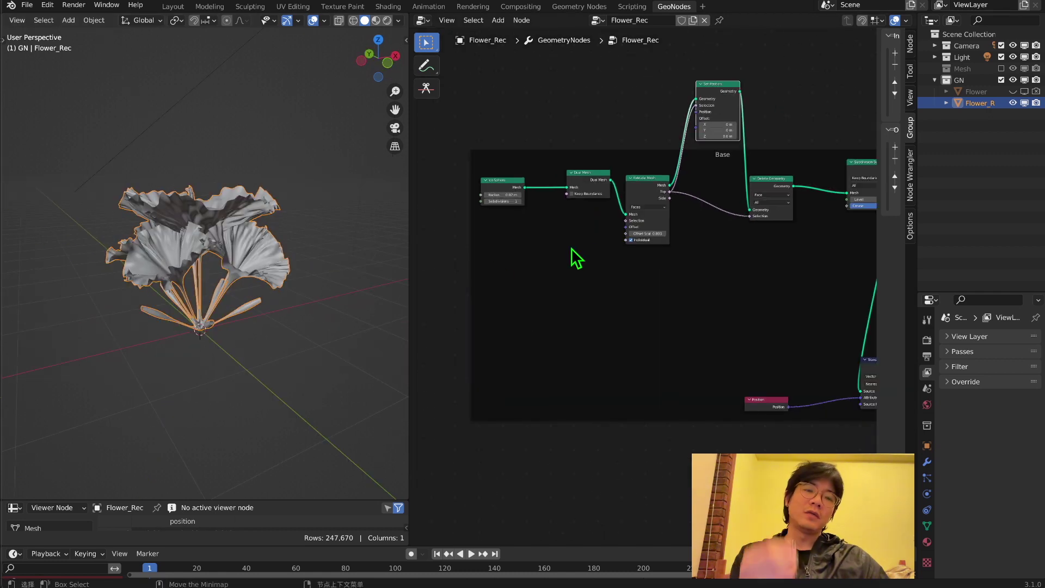
Set the Extrude Mesh node's Offset Scale to 0.7 in the Base frame and check the petals.
middle_click_drag(577, 259, 478, 262)
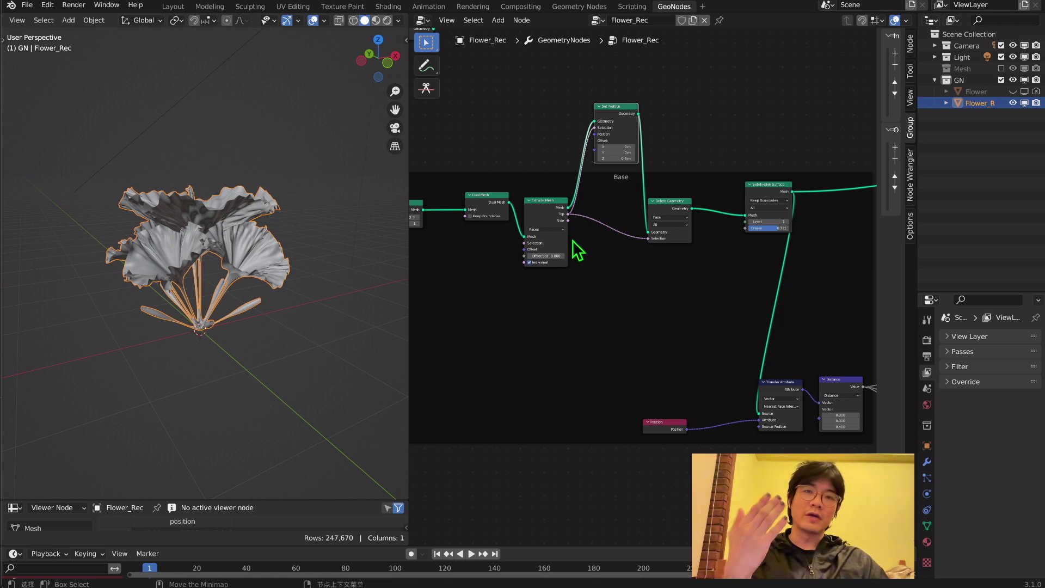
scroll(572, 272, "up", 4)
middle_click_drag(485, 291, 619, 343)
scroll(516, 289, "up", 2)
middle_click_drag(185, 261, 255, 274)
scroll(220, 350, "up", 5)
scroll(257, 282, "down", 4)
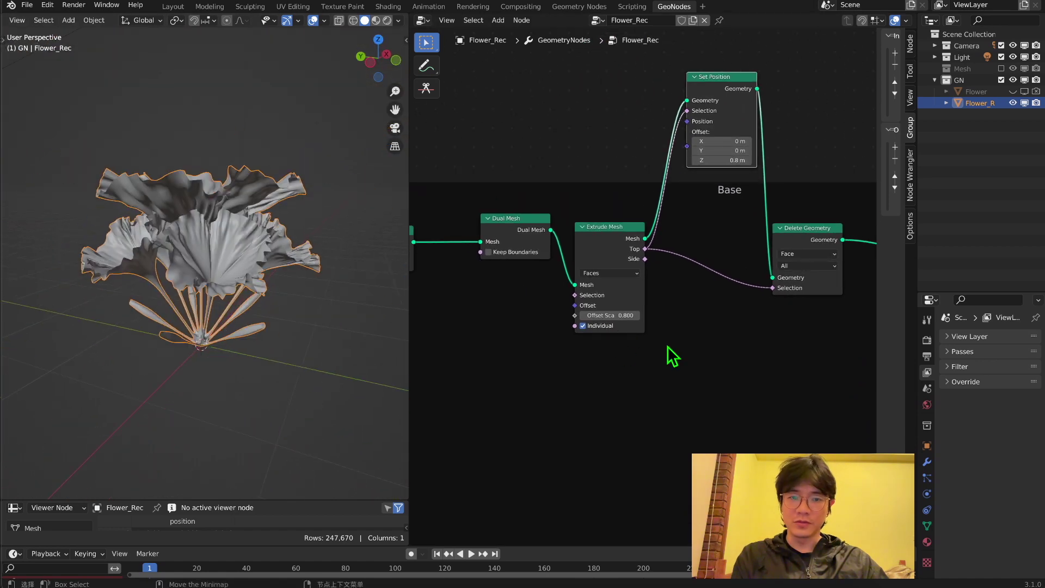
left_click(588, 314)
type("0.7")
key("Return")
middle_click_drag(163, 245, 125, 264)
Reset the Z value of the Distance node's reference vector to 0.
scroll(678, 359, "down", 2)
middle_click_drag(669, 369, 556, 276)
middle_click_drag(794, 374, 716, 366)
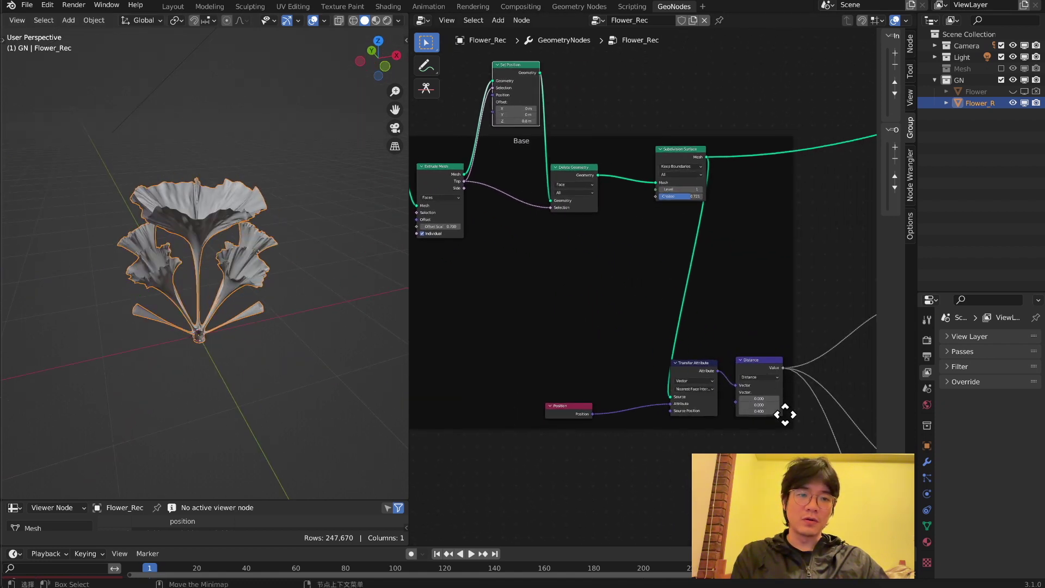
scroll(754, 418, "up", 4)
middle_click_drag(754, 417, 605, 339)
left_click(628, 378)
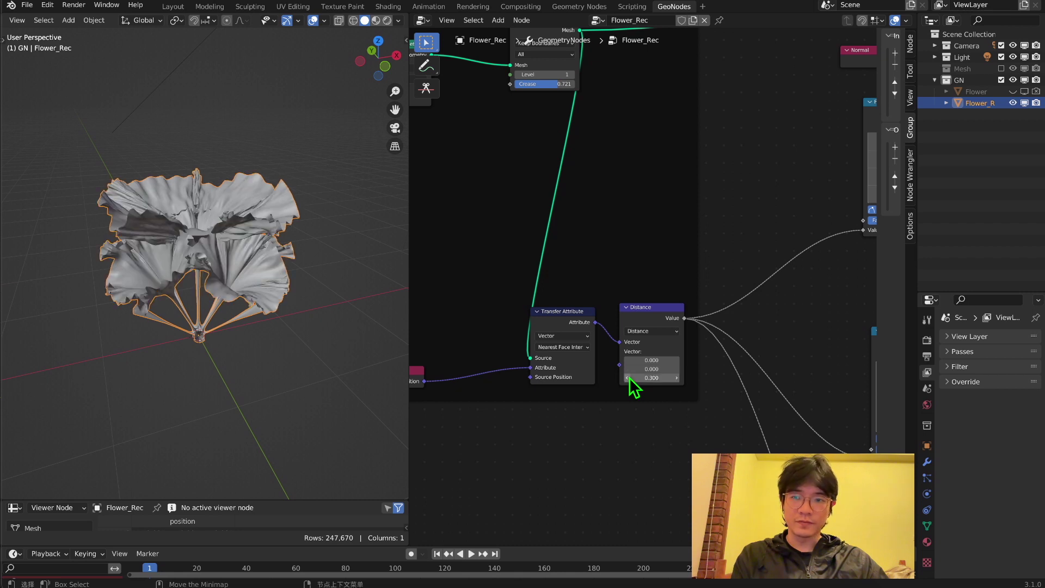
left_click(659, 379)
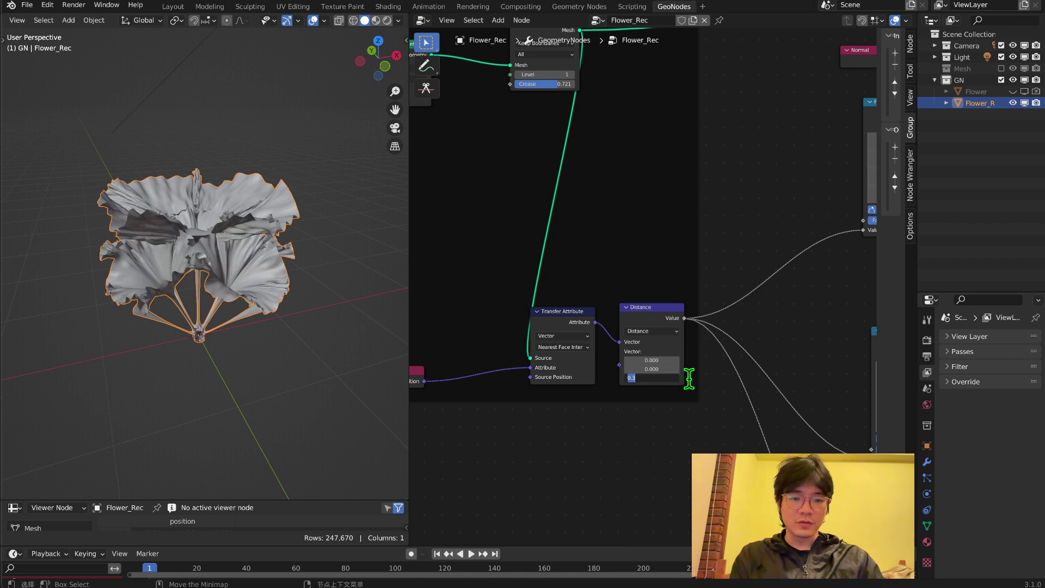
type("0")
key("Return")
Adjust the Z offset of the Base level's Set Position node up and down, ending at 0.4 m.
middle_click_drag(637, 252, 851, 516)
left_click(538, 247)
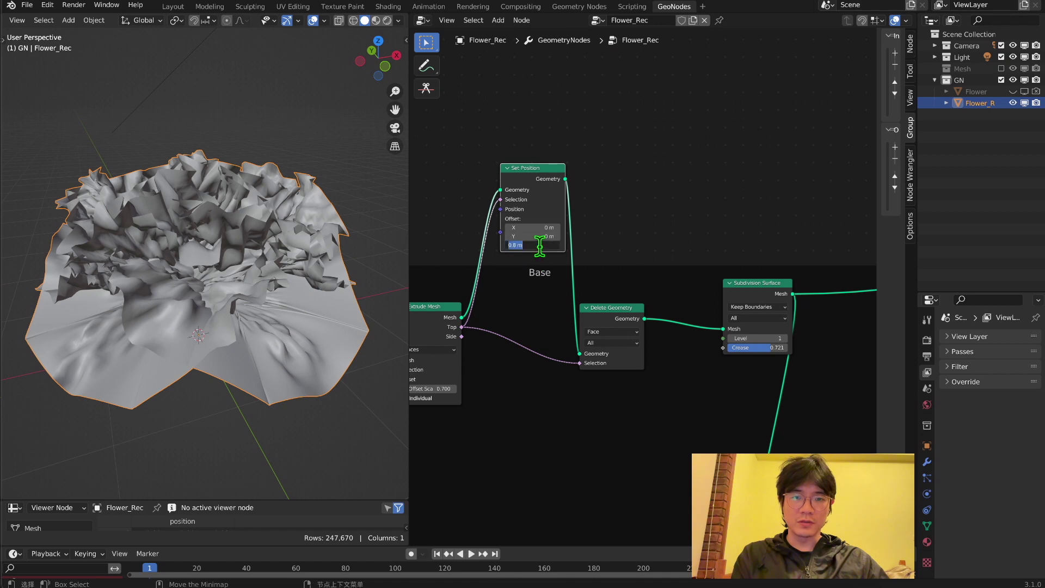
left_click(636, 217)
left_click(556, 245)
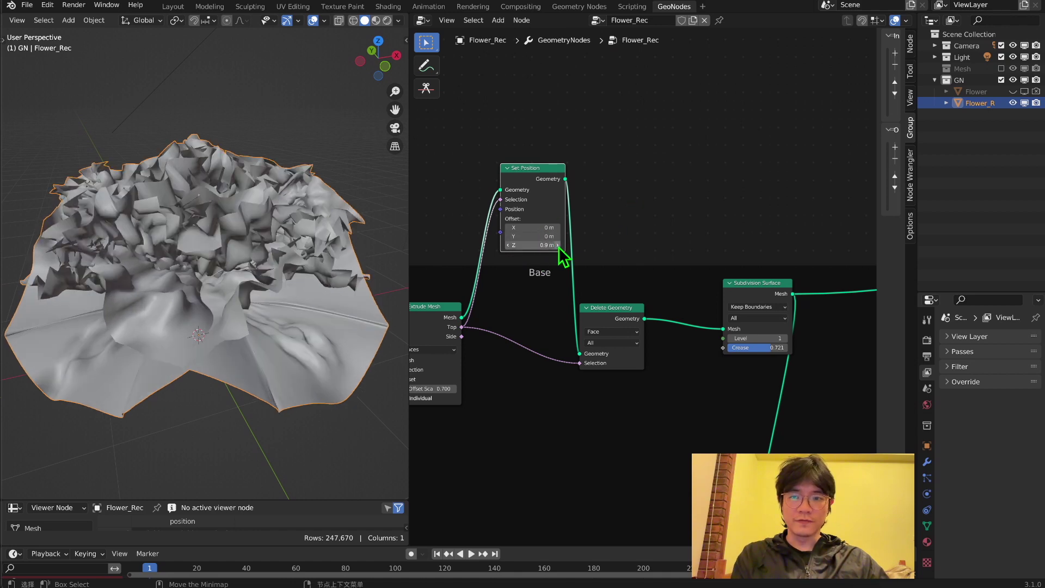
left_click_drag(509, 246, 498, 246)
left_click(557, 246)
left_click(557, 246)
Try a Y offset of 0.4 m on the Base level's Set Position node to lean the flower sideways.
middle_click_drag(126, 286, 36, 237)
left_click(556, 236)
left_click(557, 236)
left_click(556, 236)
left_click(556, 236)
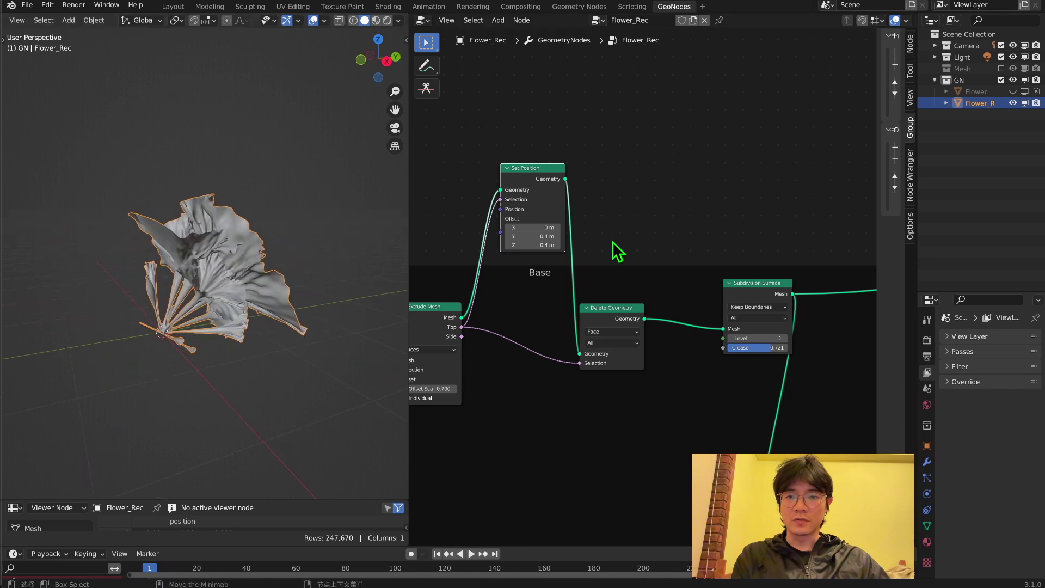
mouse_move(509, 235)
left_mouse_down()
mouse_move(498, 236)
mouse_move(512, 242)
left_mouse_up()
scroll(693, 349, "down", 5)
middle_click_drag(721, 368, 568, 176)
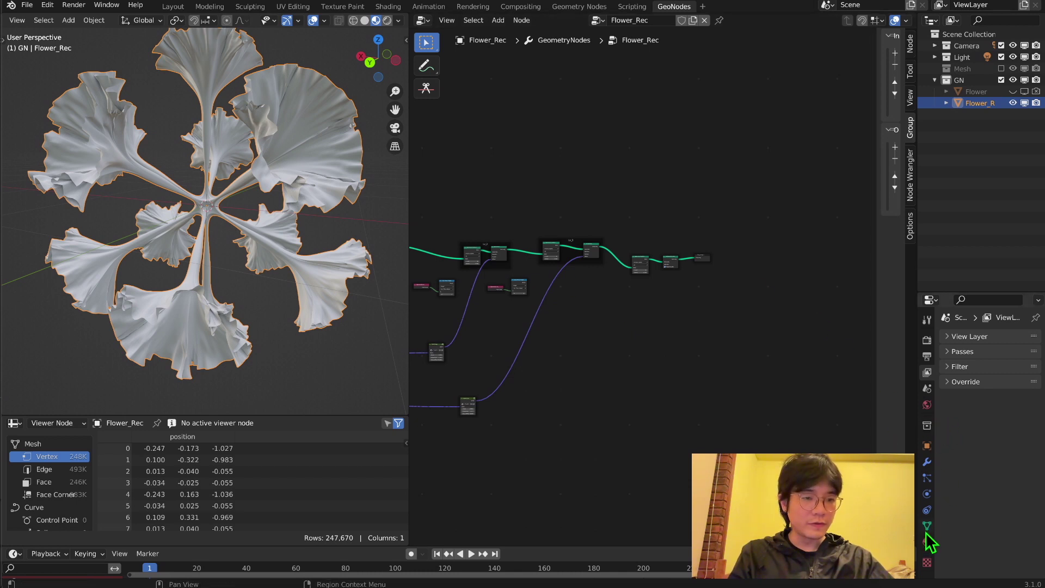
Create a material named Flower on the Flower_Rec object and make its base color blue, with hue 0.663, saturation 1.000 and value 0.800.
left_click(928, 541)
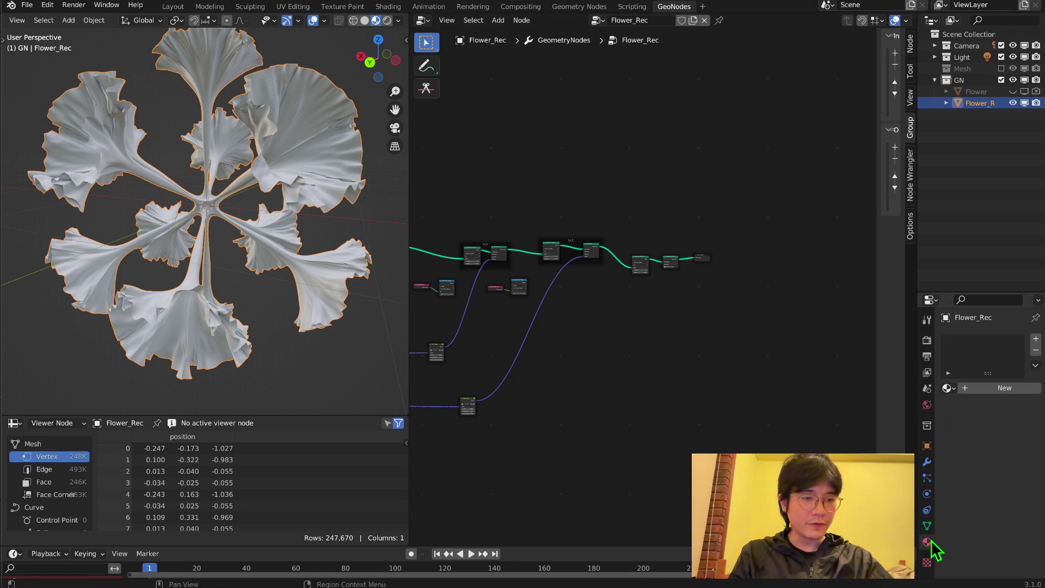
left_click(1036, 339)
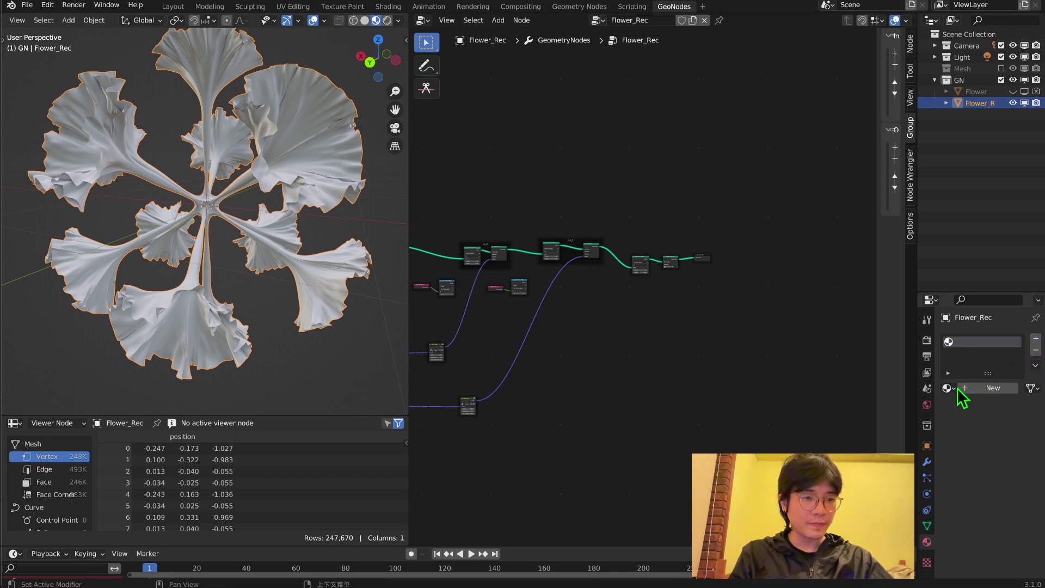
left_click(975, 388)
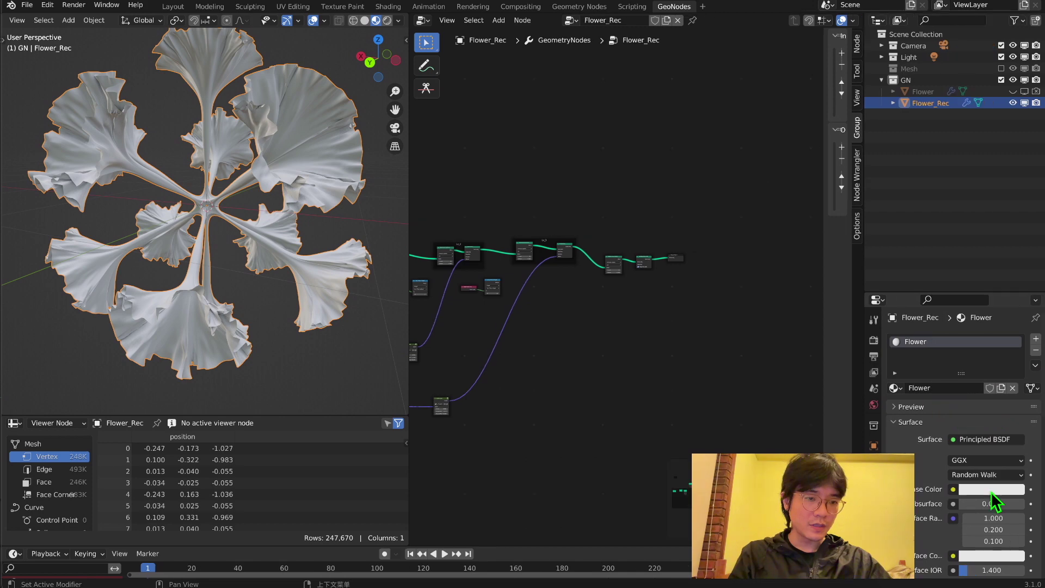
left_click(997, 489)
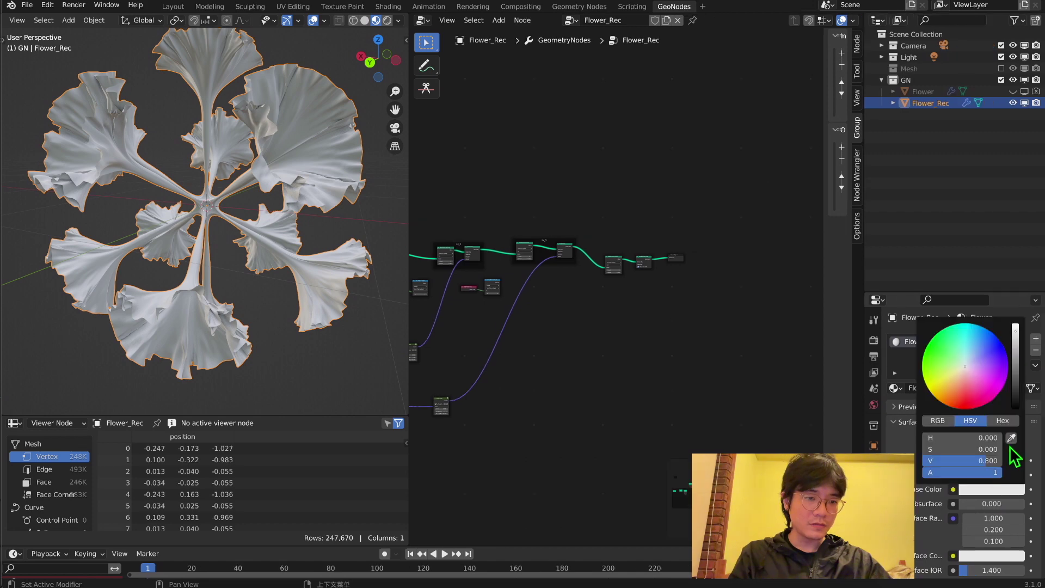
left_click_drag(1000, 367, 998, 339)
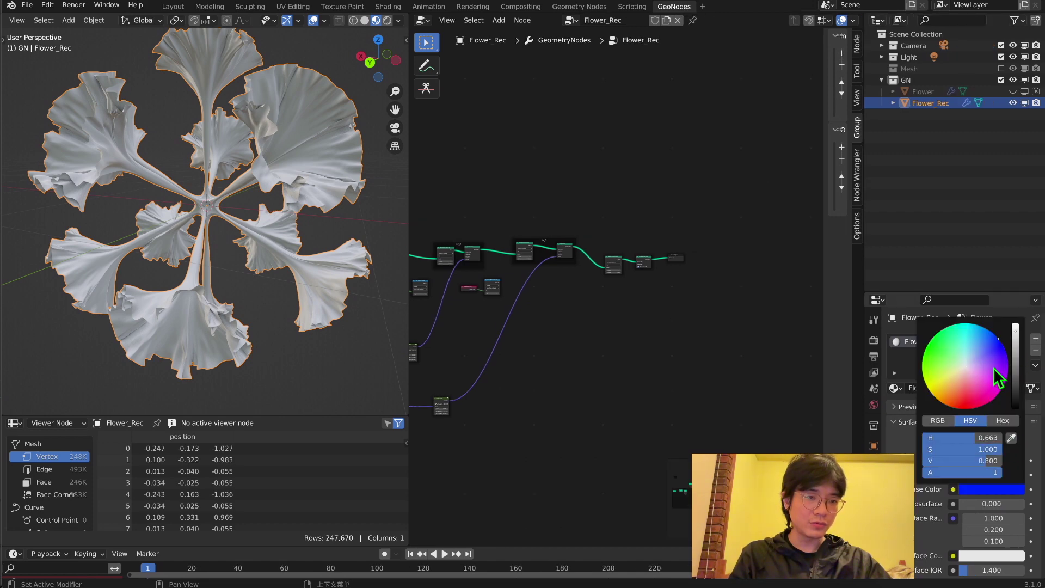
Insert a Set Material node between Set Shade Smooth and Group Output.
scroll(704, 301, "up", 12)
middle_click_drag(702, 284, 630, 333)
key("shift+a")
mouse_move(622, 234)
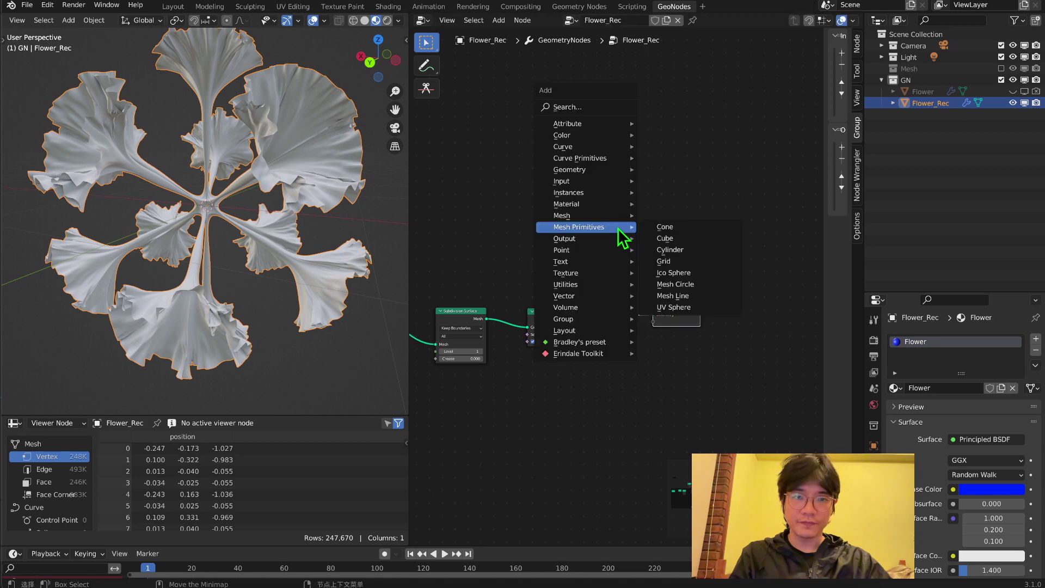
type("set")
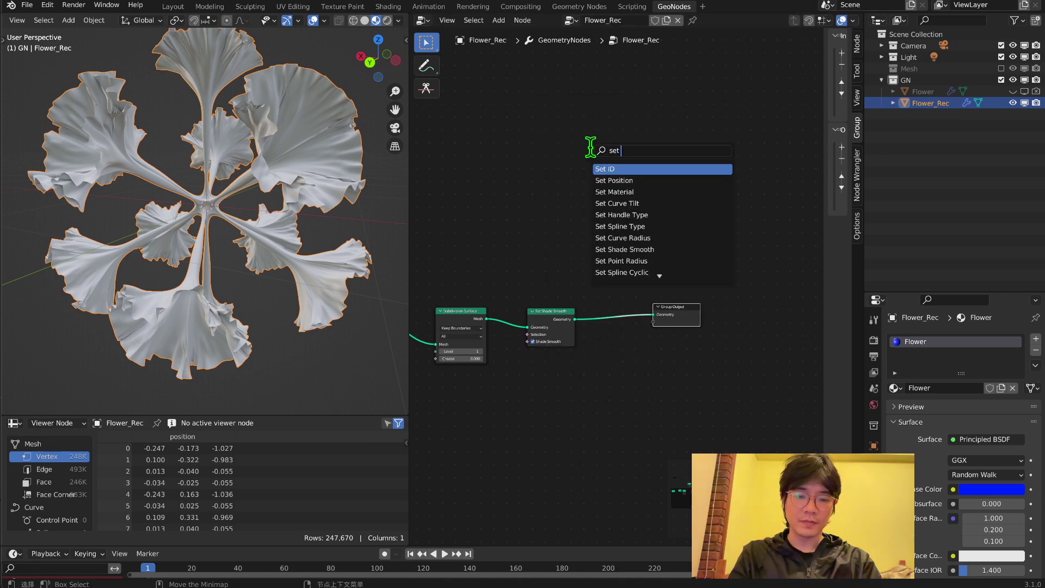
type(" m")
left_click(618, 170)
left_click(628, 299)
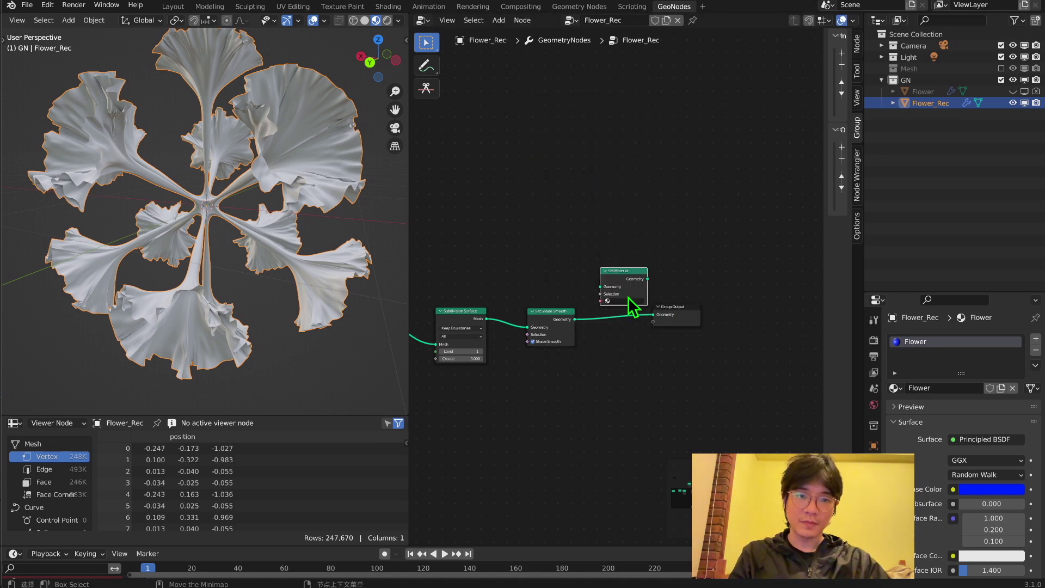
left_click_drag(627, 279, 627, 301)
Assign the Flower material in the Set Material node and check the colored flower.
scroll(621, 295, "up", 5)
left_click(633, 343)
left_click(623, 358)
middle_click_drag(374, 245, 276, 207)
scroll(689, 294, "down", 3)
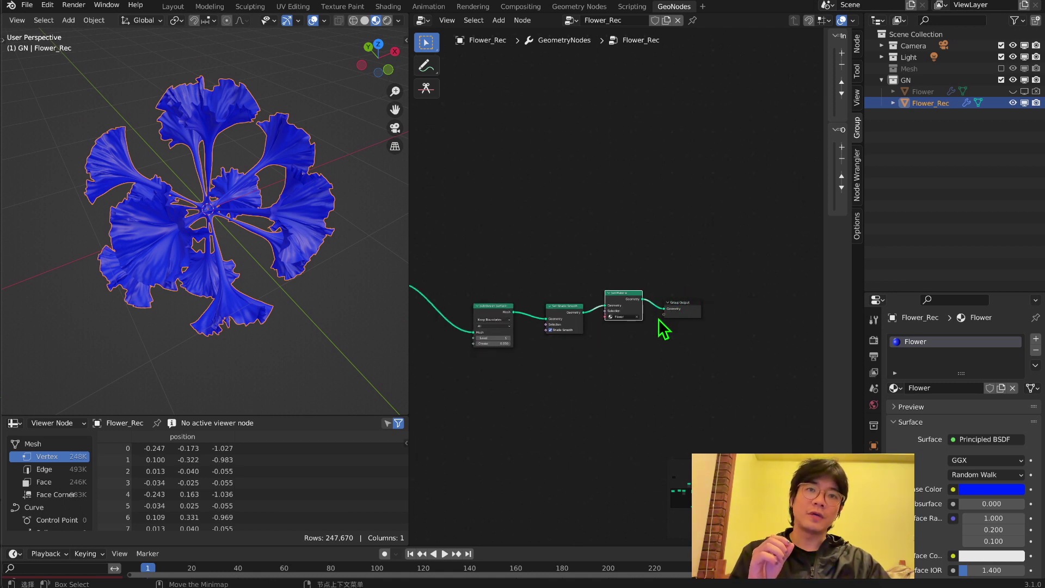
Move the Group Output node away from the Set Material node to make room at the end of the chain.
left_click_drag(678, 310, 681, 368)
scroll(637, 383, "down", 1)
middle_click_drag(603, 403, 676, 296)
scroll(677, 296, "down", 1)
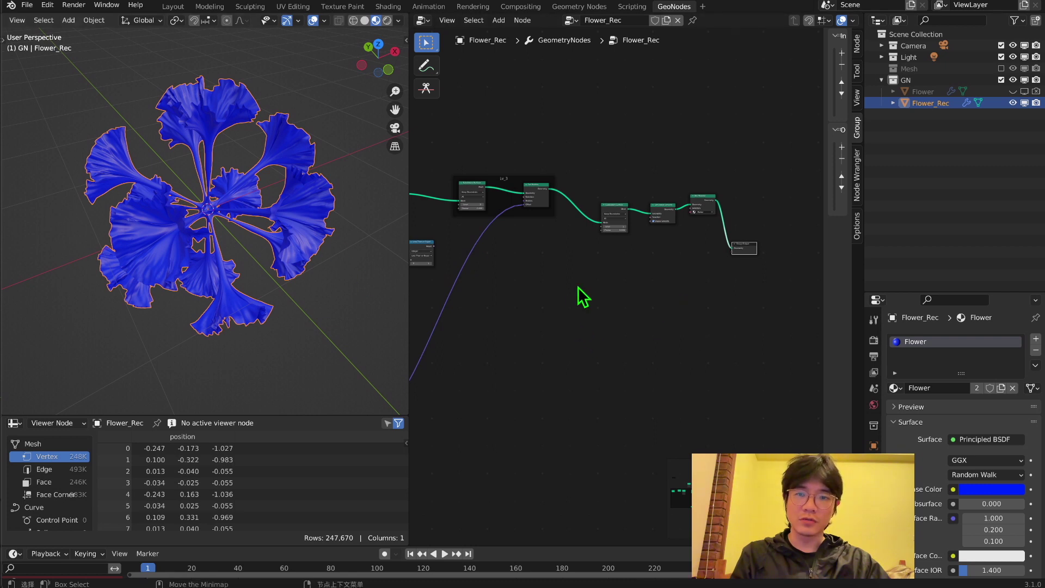
Connect the Distance node's value to a new socket on the Group Output node.
middle_click_drag(515, 283, 663, 254)
middle_click_drag(561, 286, 571, 231)
middle_click_drag(556, 273, 549, 274, "ctrl")
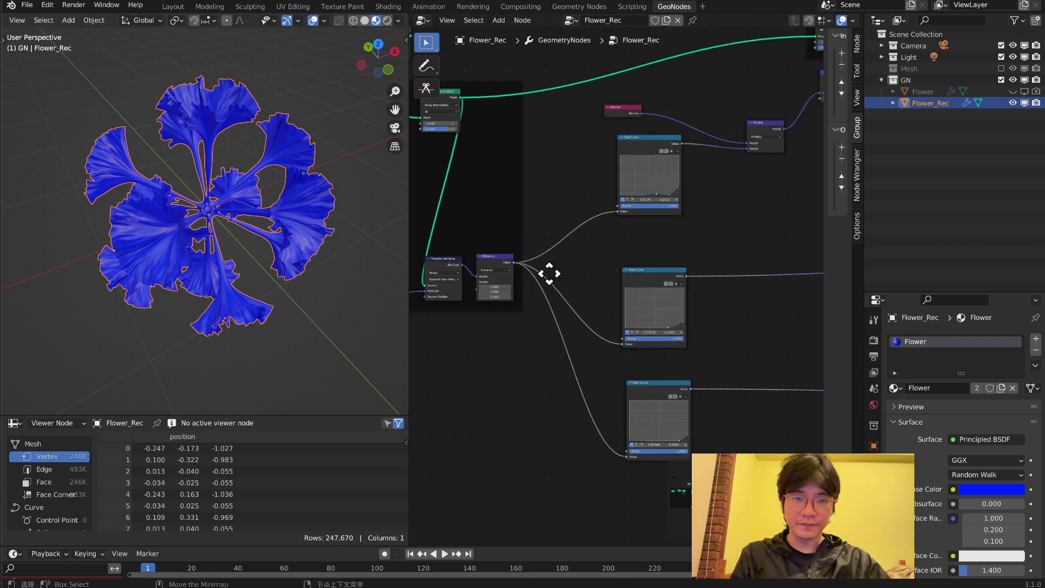
scroll(520, 276, "up", 2)
left_click_drag(477, 254, 766, 167)
scroll(758, 191, "down", 1)
middle_click_drag(758, 194, 686, 215)
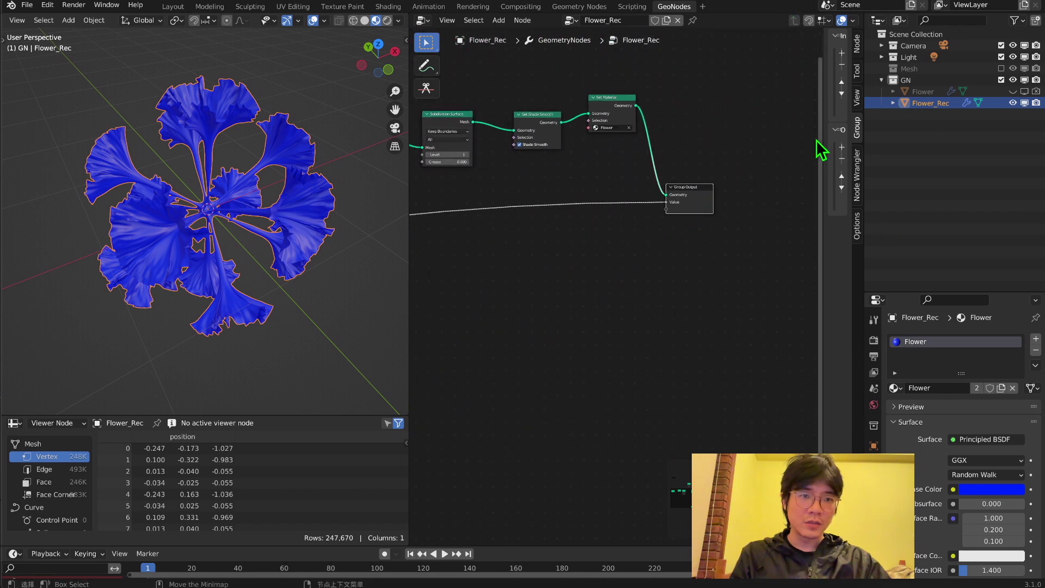
Rename the node group's Value output to Dis.
left_click_drag(821, 140, 704, 156)
left_click(760, 162)
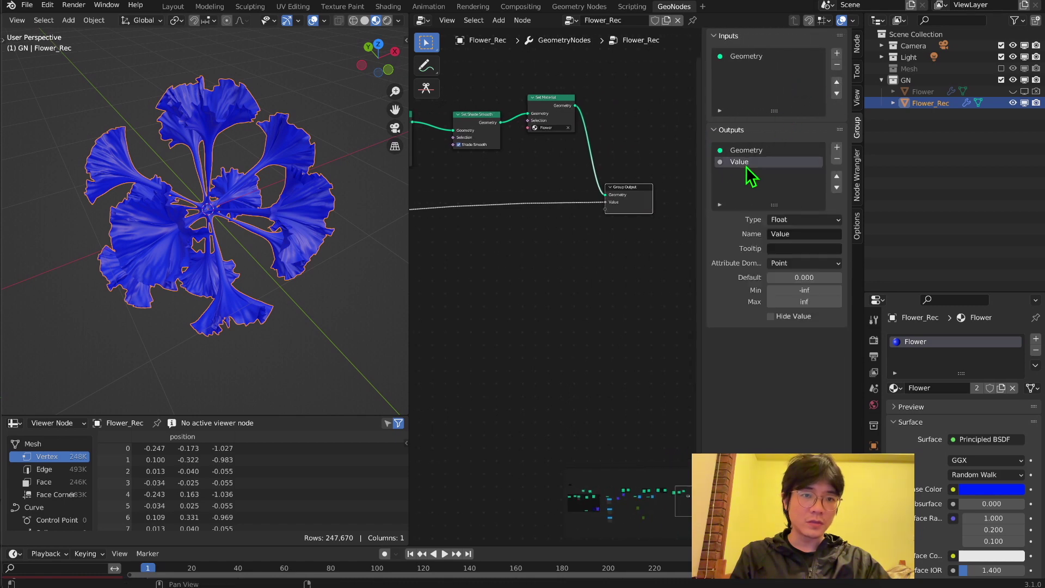
left_click(800, 234)
type("Dis")
key("Return")
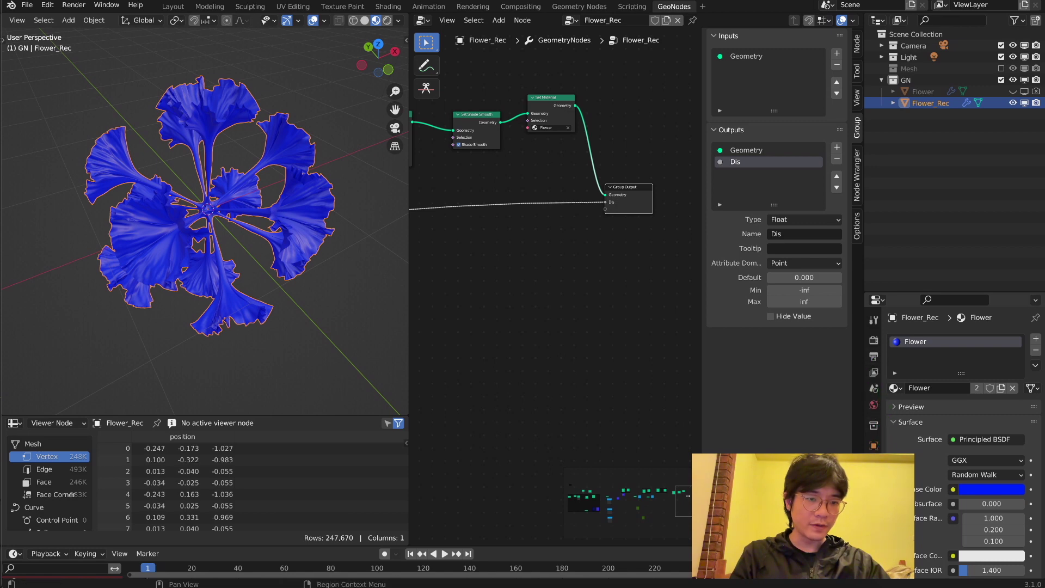
Store the Dis output of the Geometry Nodes modifier as an output attribute named Dis.
left_click(874, 463)
left_click(914, 393)
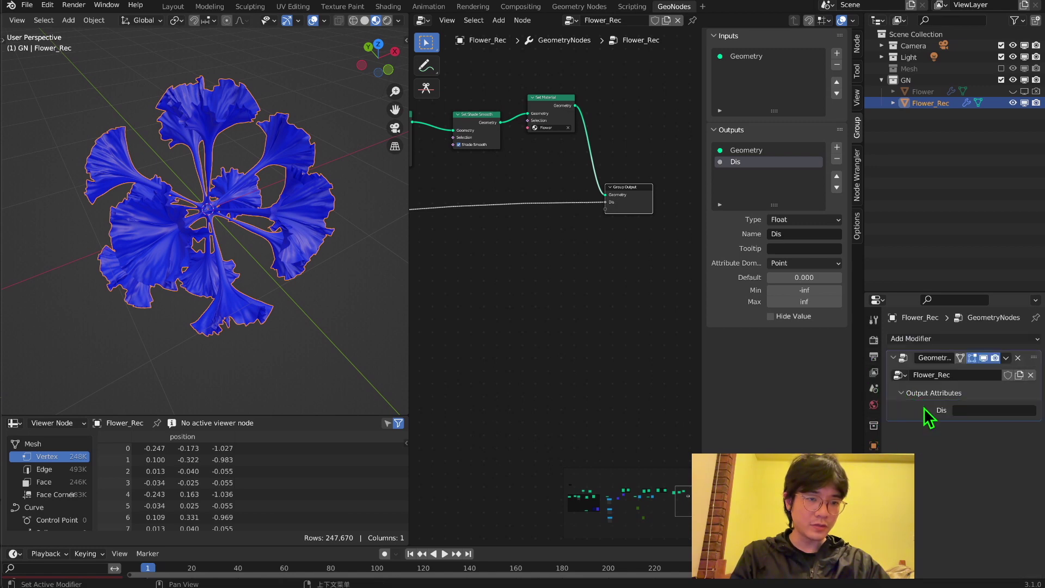
left_click(997, 412)
type("Dis")
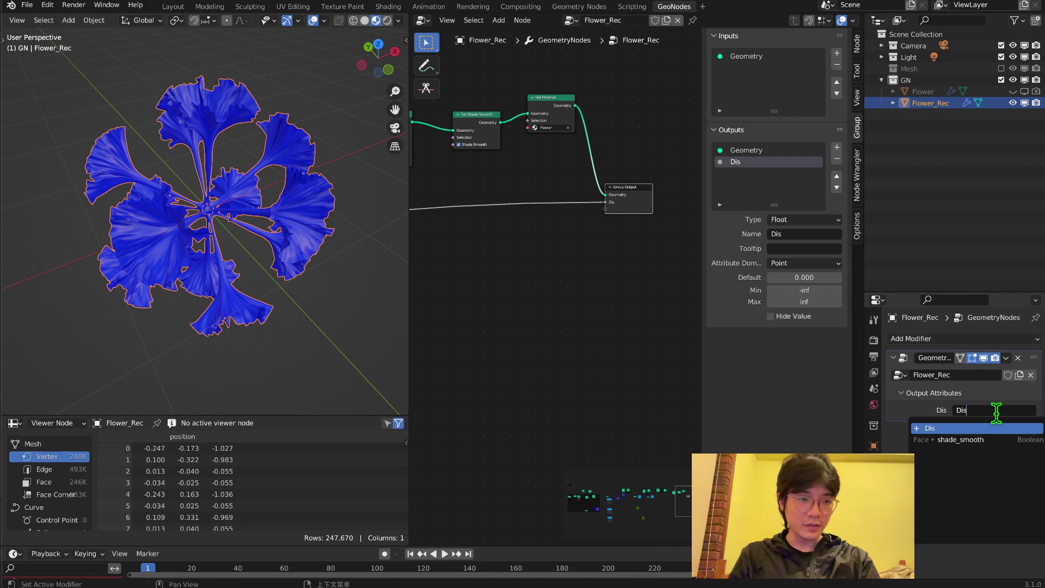
key("Return")
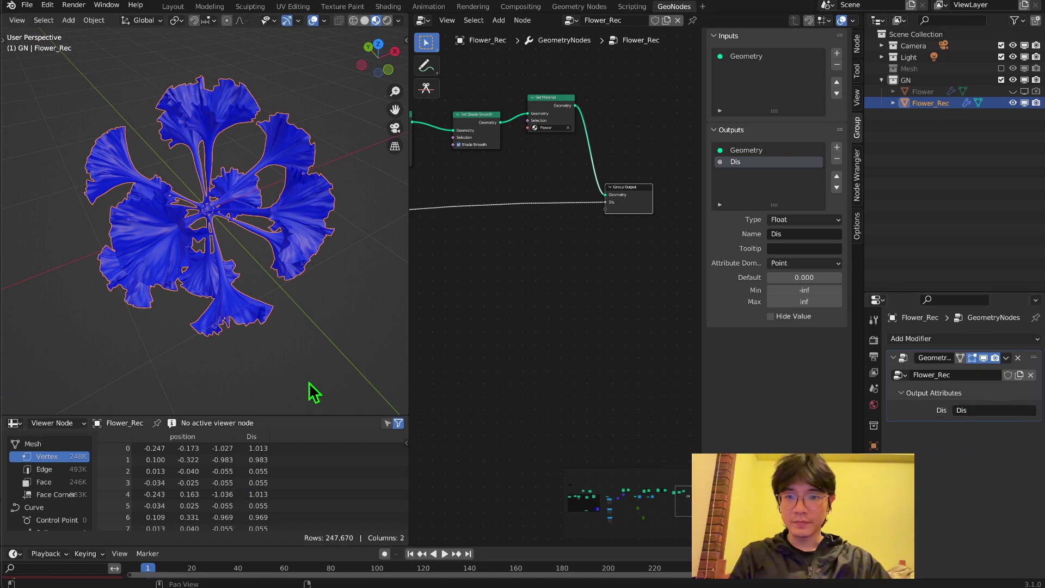
Widen the 3D viewport, make the spreadsheet area taller and turn it into a Shader Editor.
left_click_drag(409, 274, 698, 294)
scroll(456, 397, "down", 3)
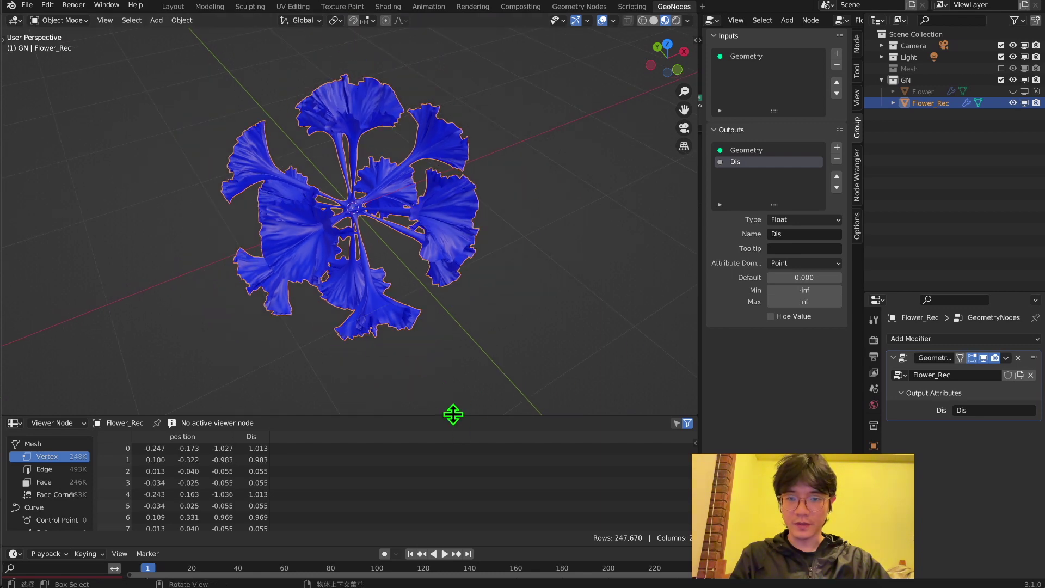
left_click_drag(453, 414, 453, 327)
scroll(376, 381, "down", 2)
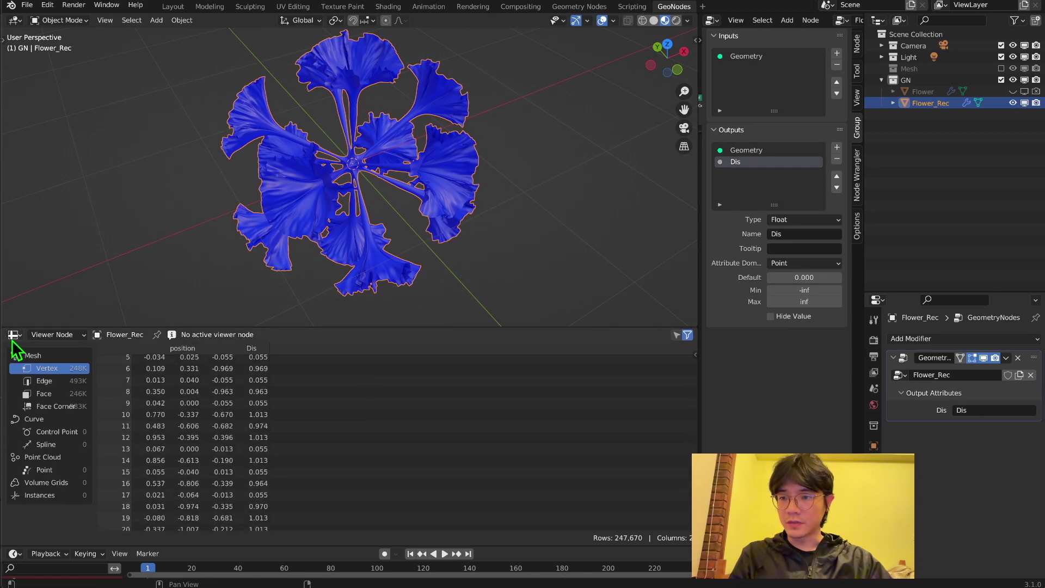
left_click(15, 338)
left_click(37, 442)
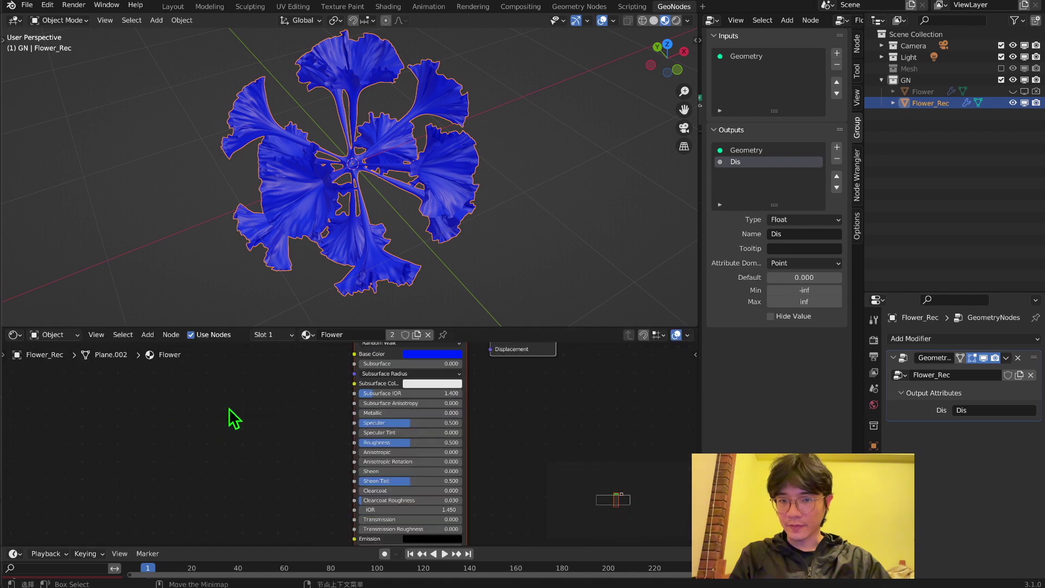
Add an Attribute node to the Flower material and set its attribute name to Dis.
scroll(299, 400, "down", 3)
middle_click_drag(299, 400, 319, 434)
key("shift+a")
left_click(262, 406)
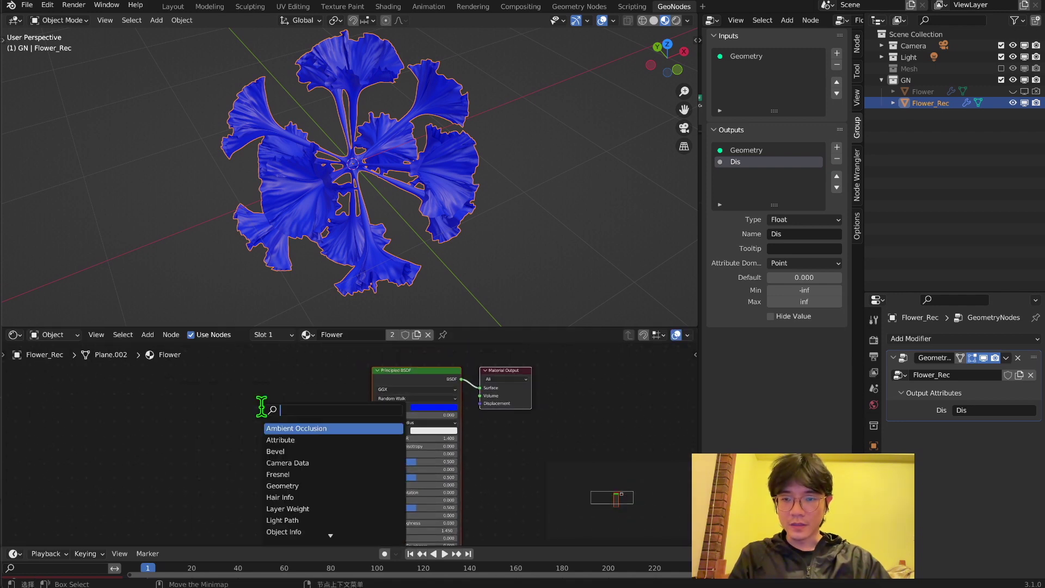
type("att")
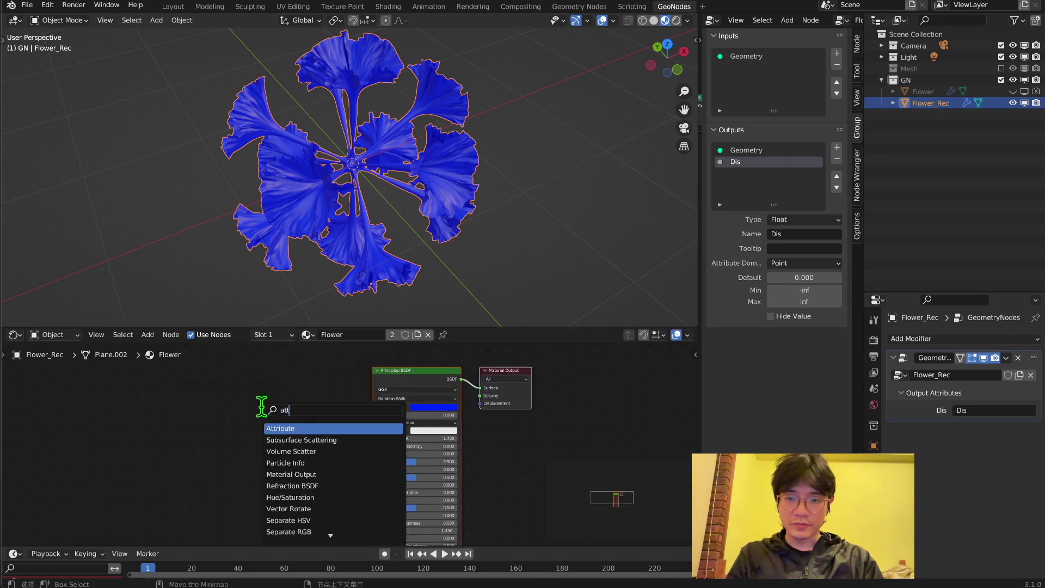
key("Return")
left_click(263, 386)
left_click(294, 437)
type("Dis")
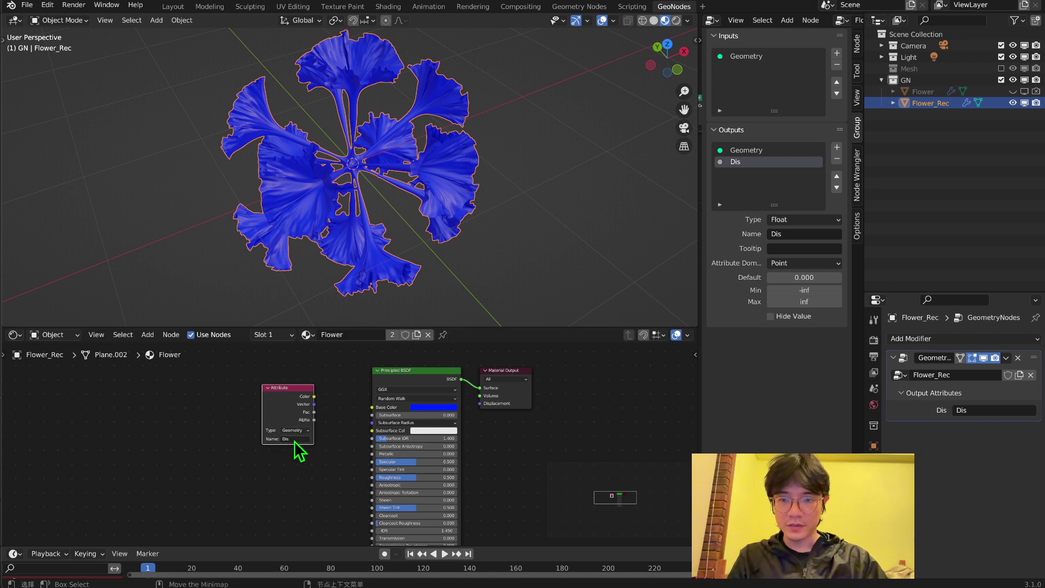
Connect the Attribute node's Color output to the Principled BSDF's Base Color and check the flower.
scroll(294, 435, "up", 5)
middle_click_drag(311, 414, 292, 428)
scroll(309, 490, "up", 1)
left_click_drag(277, 402, 369, 417)
middle_click_drag(384, 256, 403, 149)
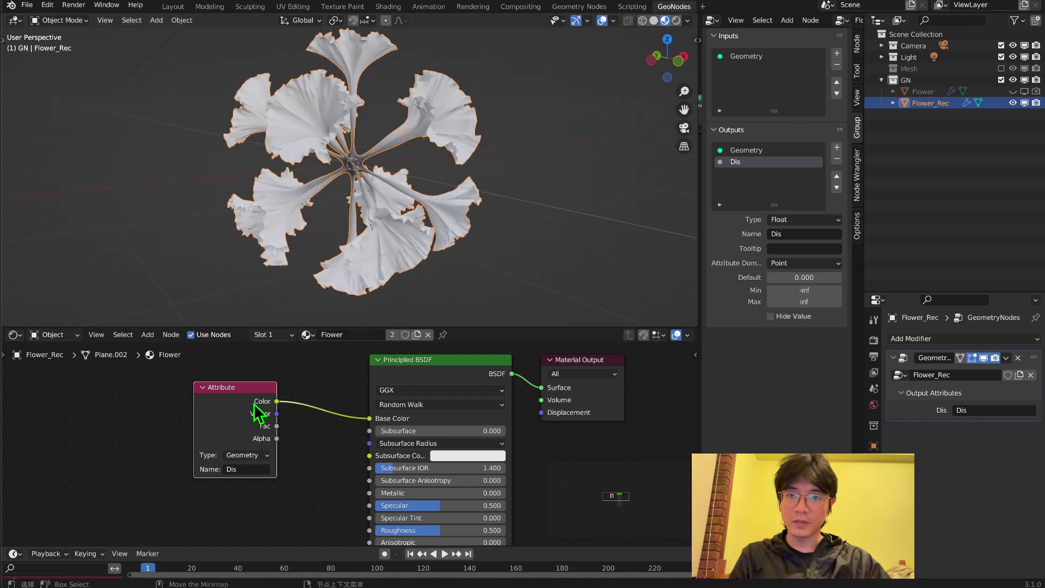
Move the Attribute and Principled BSDF nodes further apart to make room between them.
scroll(348, 441, "down", 2)
left_click_drag(492, 396, 540, 387)
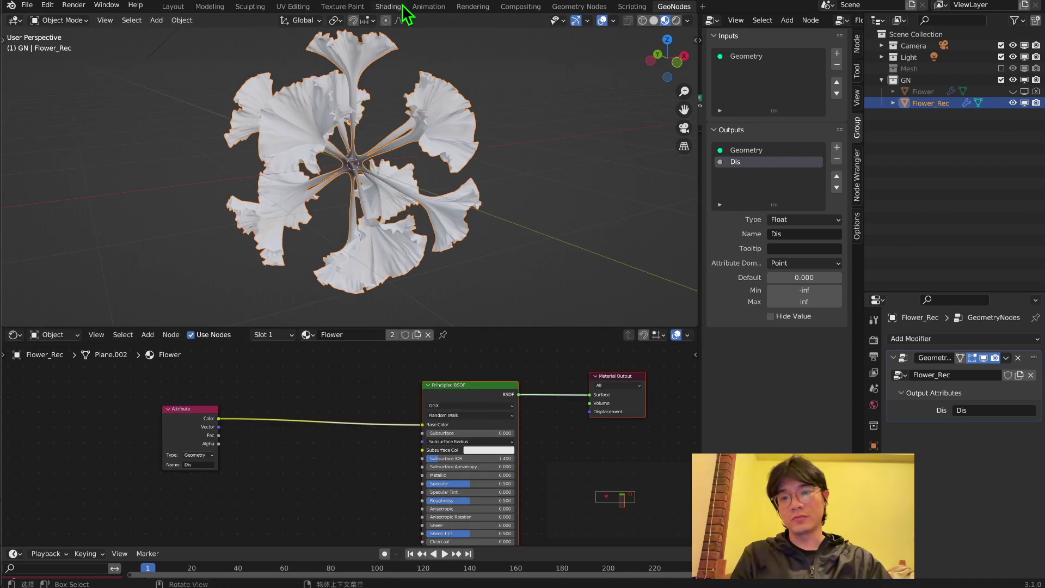
middle_click_drag(411, 47, 369, 160)
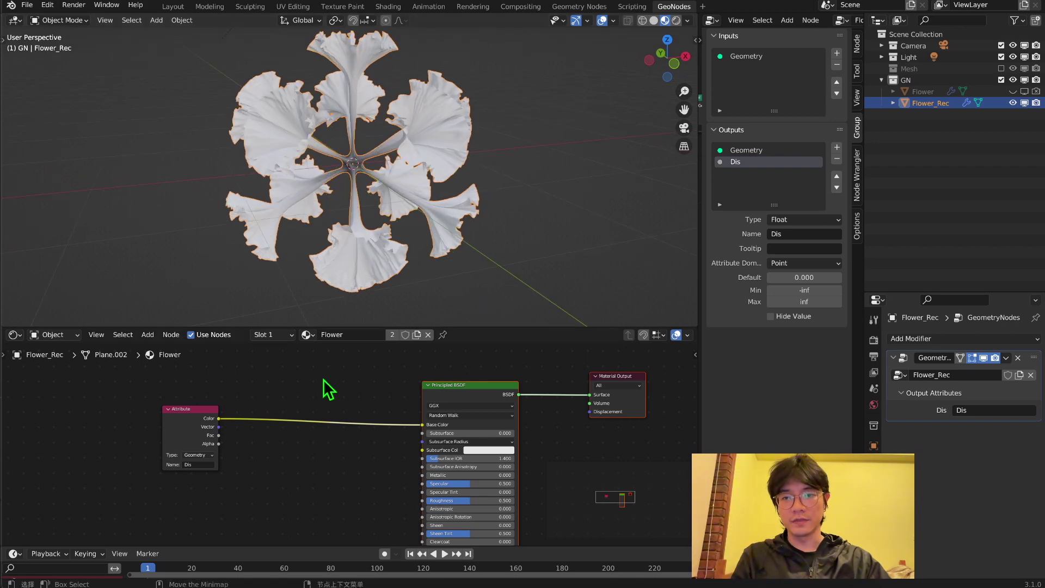
scroll(296, 423, "up", 3)
left_click_drag(201, 450, 152, 421)
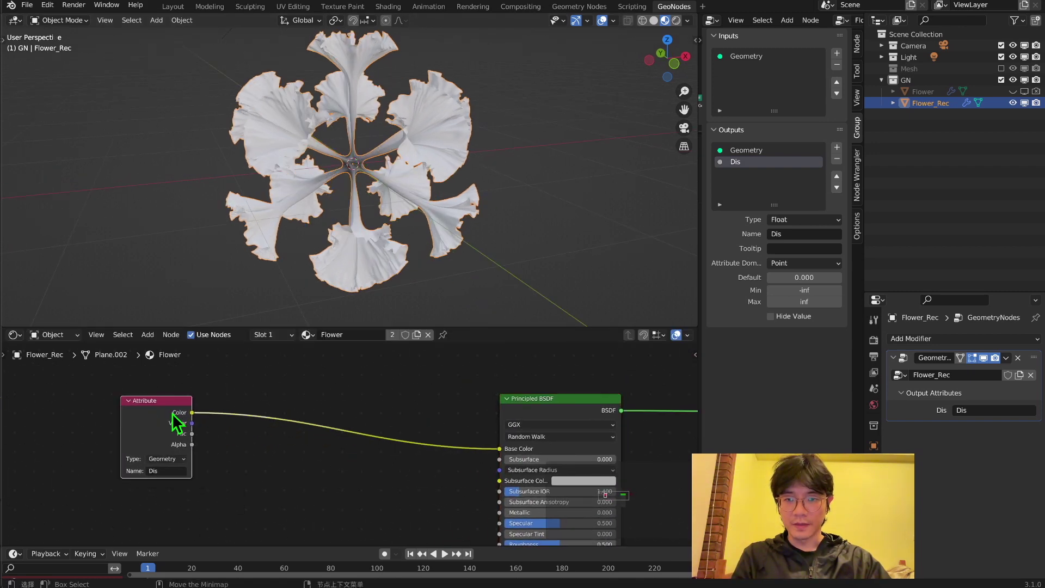
Insert a ColorRamp node on the link between the Attribute node and the Principled BSDF.
left_click(335, 397)
key("shift+a")
left_click(334, 396)
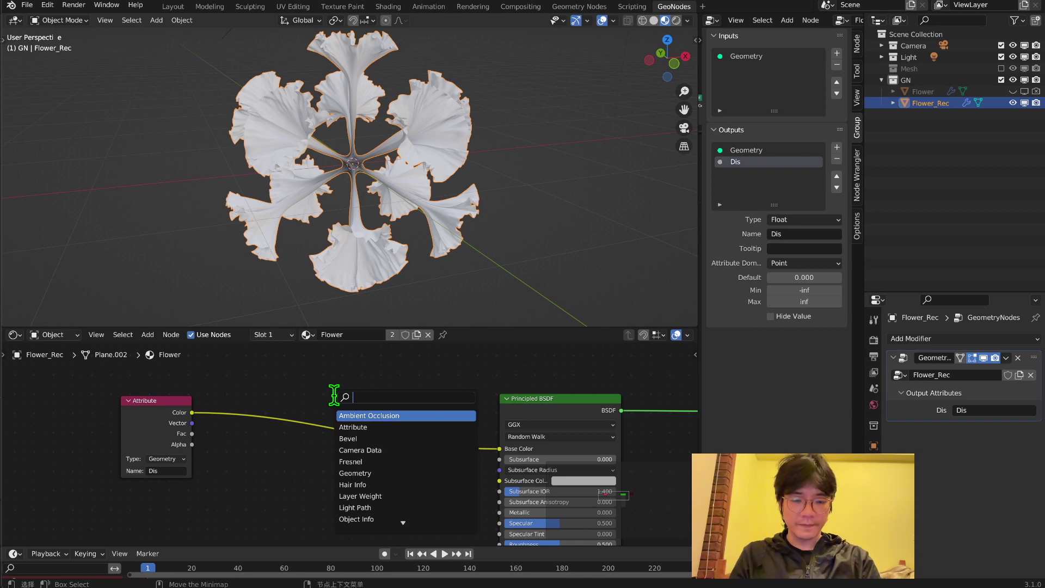
type("ram")
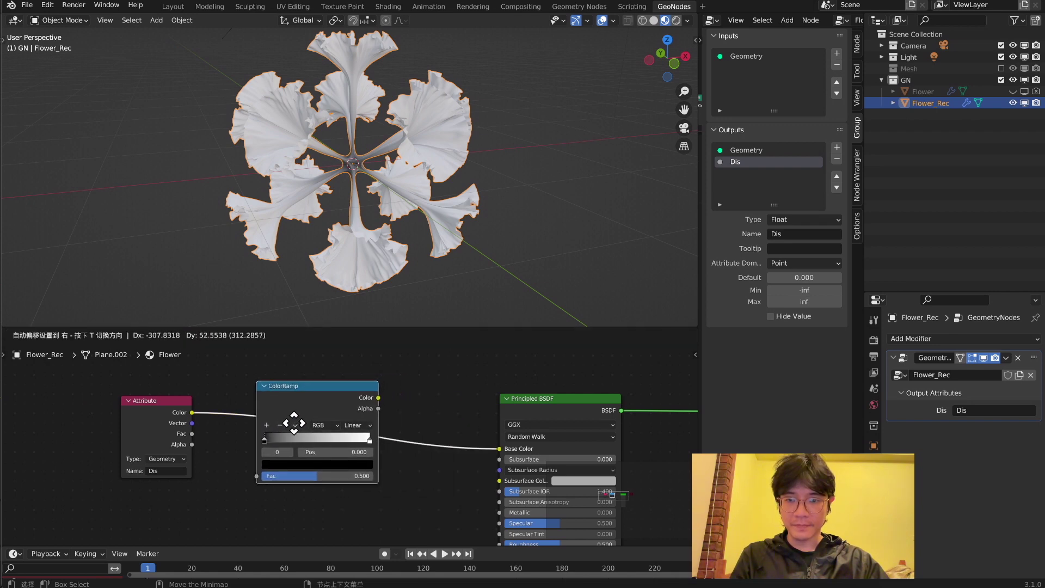
left_click(295, 425)
middle_click_drag(456, 191, 445, 195)
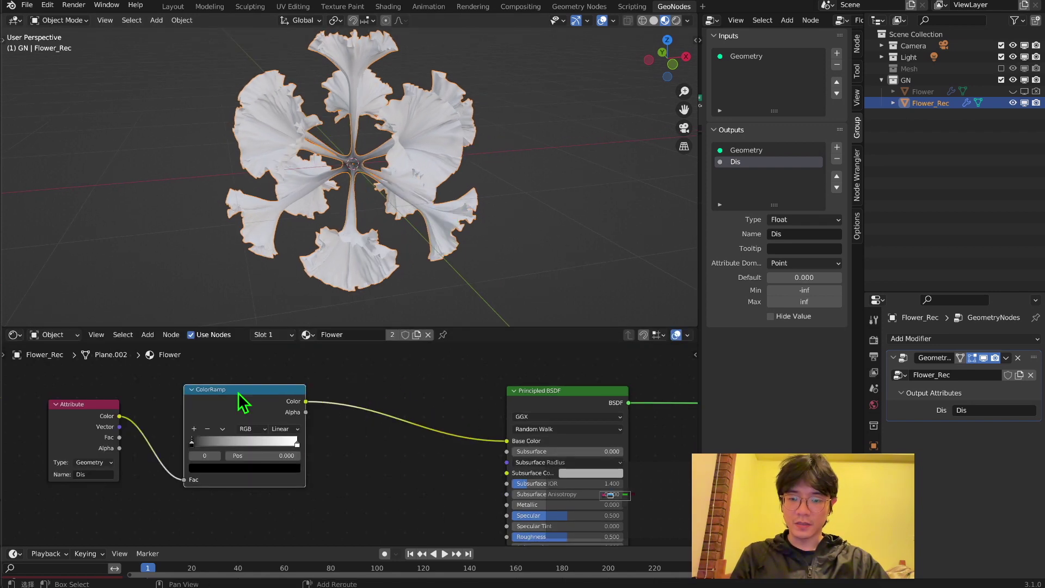
Duplicate the ColorRamp, insert the copy before the Principled BSDF and move the first ramp away from it.
key("shift+d")
left_click(404, 396)
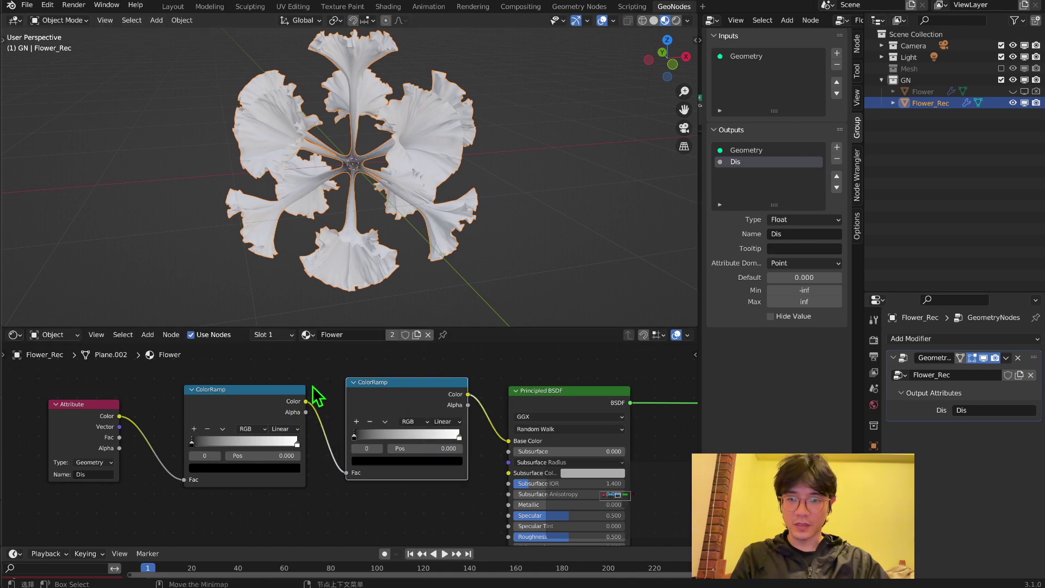
left_click_drag(245, 411, 211, 392)
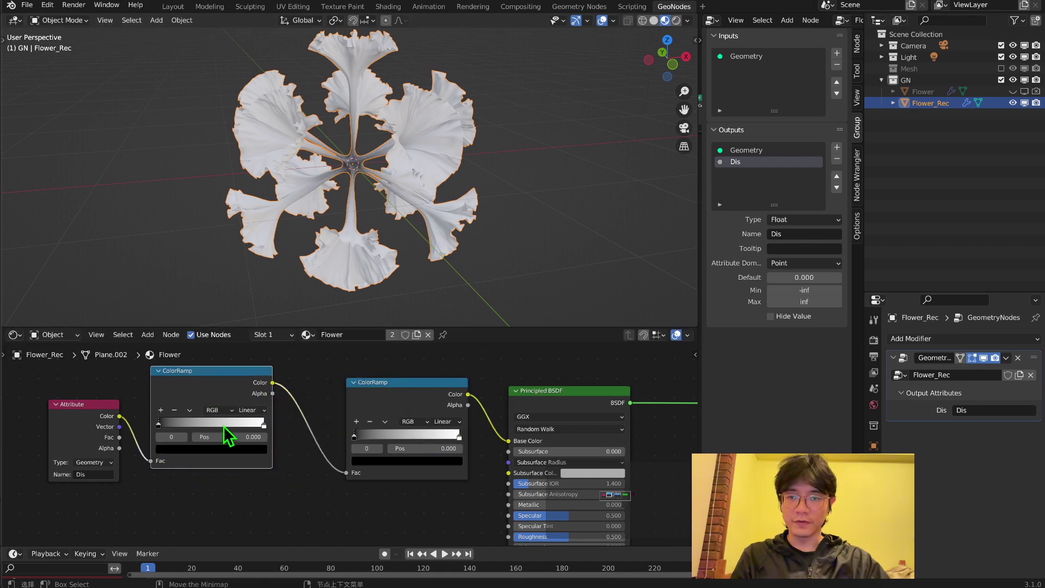
Reposition the Attribute node and the second ColorRamp to tidy the material's node chain.
middle_click_drag(322, 399, 370, 393)
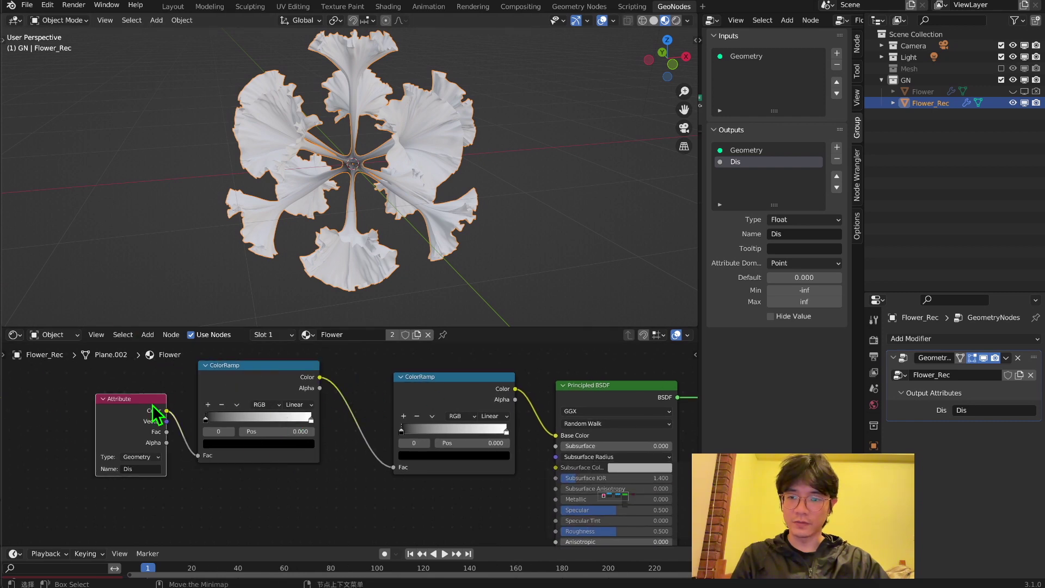
left_click_drag(151, 413, 114, 416)
scroll(416, 436, "up", 5)
scroll(488, 355, "down", 2)
left_click_drag(474, 362, 444, 357)
Set the Principled BSDF's sheen to 5 and inspect the petals up close.
middle_click_drag(476, 432, 447, 420)
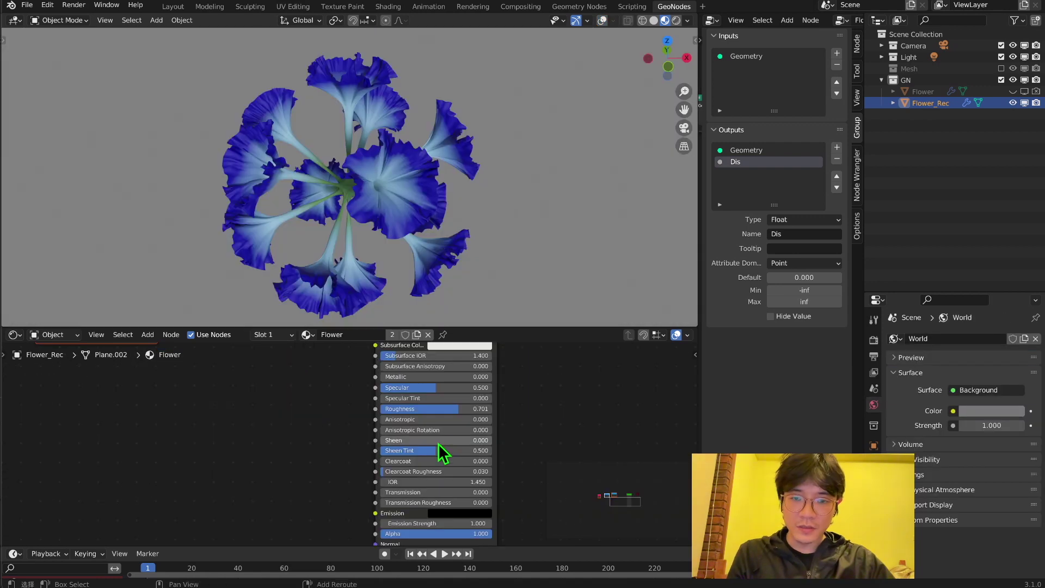
left_click_drag(403, 440, 512, 440)
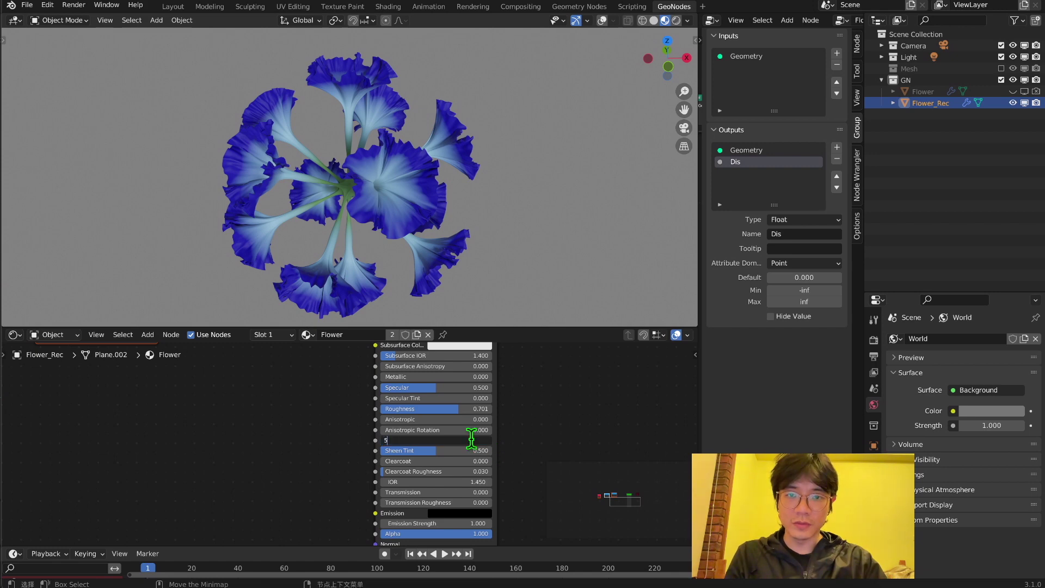
middle_click_drag(373, 187, 367, 229)
scroll(416, 170, "up", 4)
scroll(374, 229, "up", 2)
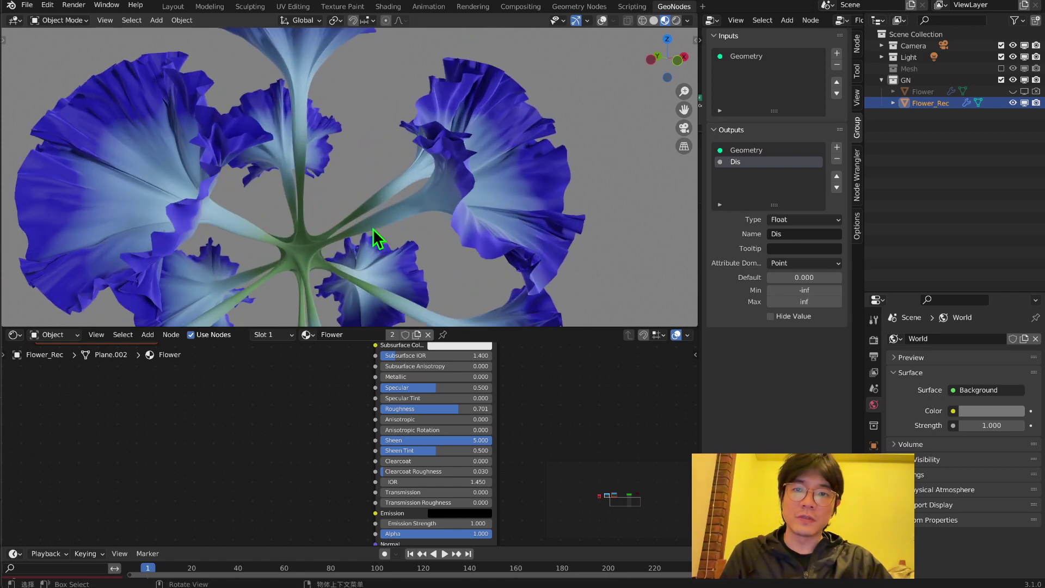
middle_click_drag(454, 188, 398, 208, "shift")
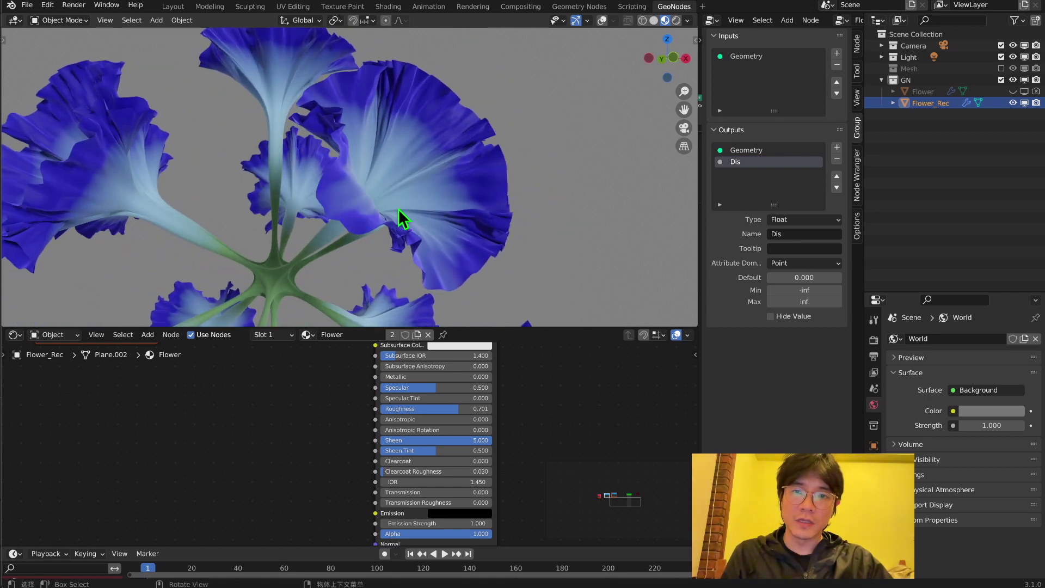
Set the Principled BSDF's sheen to 10 and its subsurface to about 0.026.
left_click(452, 440)
type("10")
key("Return")
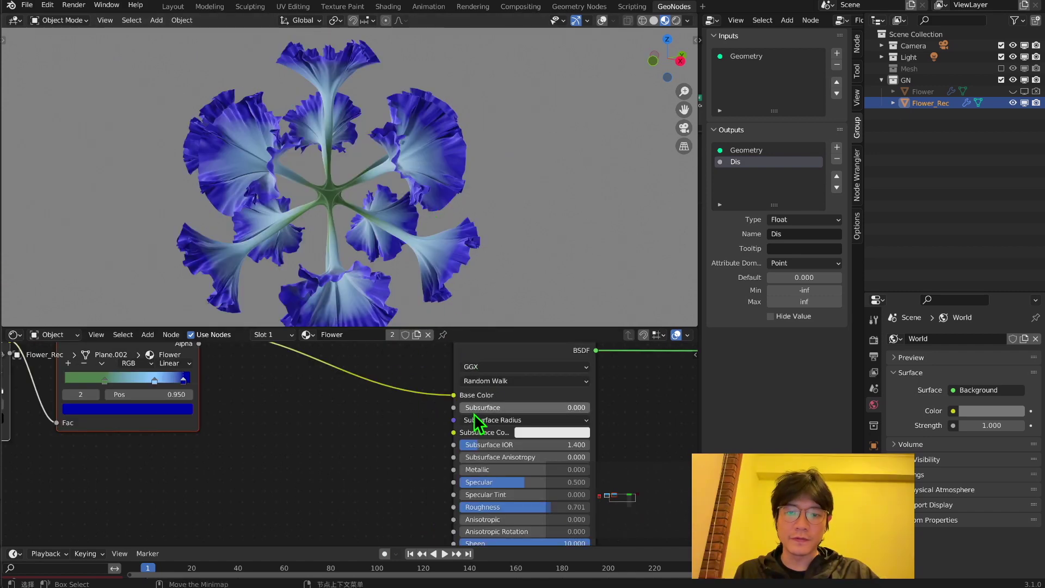
left_click_drag(474, 413, 479, 413)
Connect the Attribute node's Color output to the Fac input of the third ColorRamp.
scroll(355, 429, "down", 4)
middle_click_drag(259, 385, 259, 389)
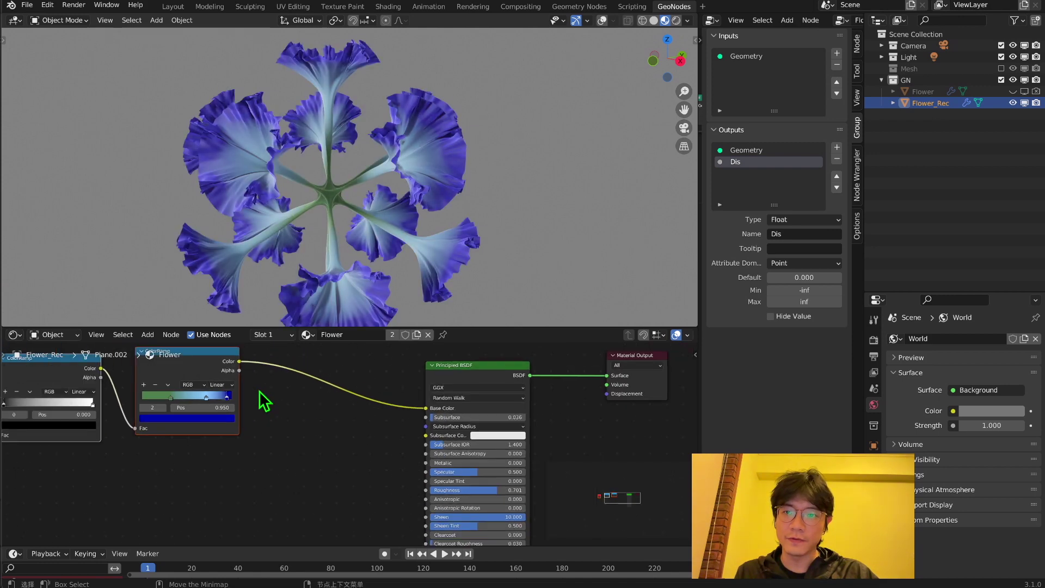
left_click_drag(266, 356, 327, 467)
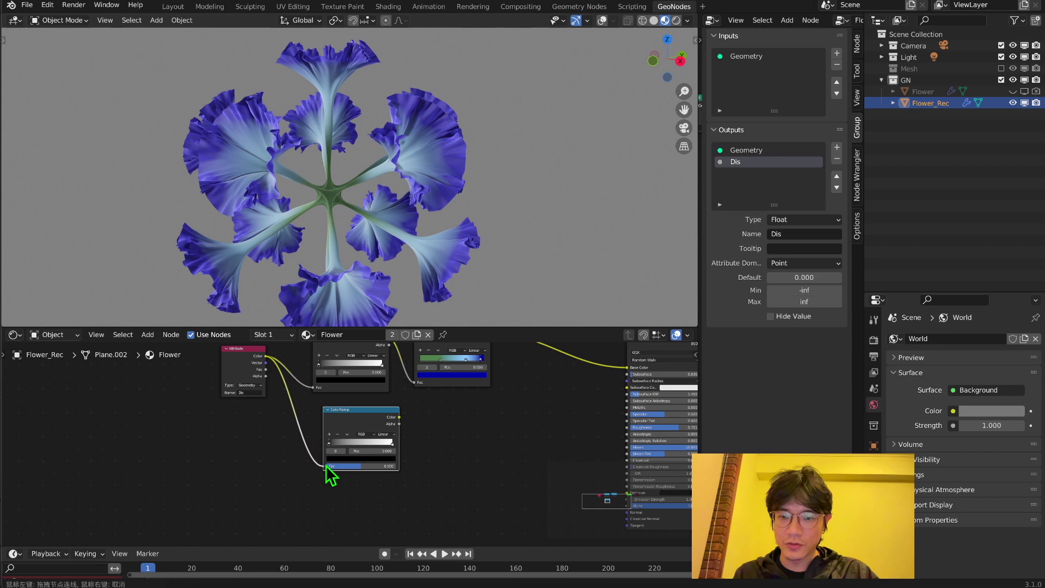
key("Home")
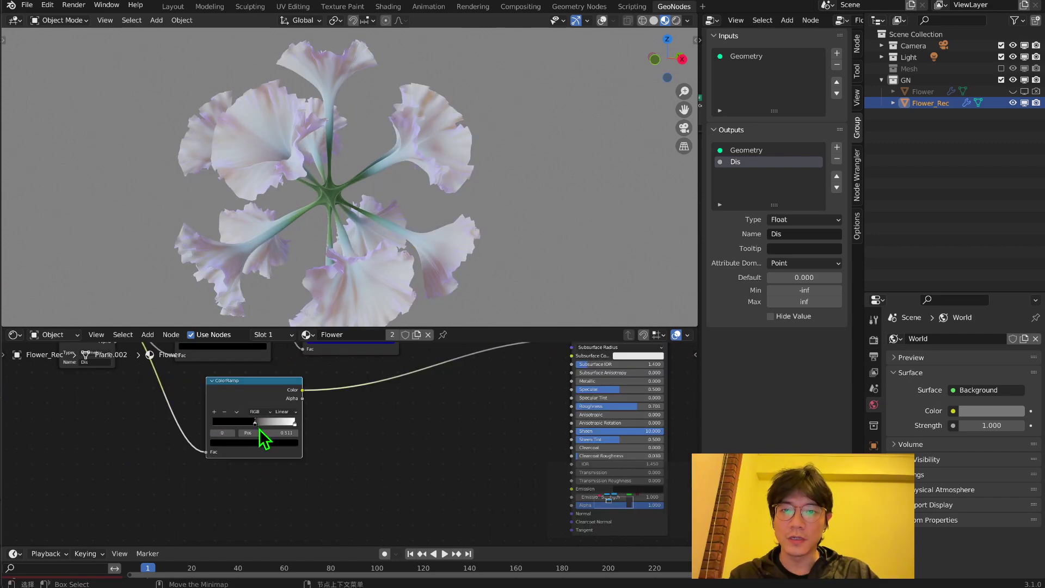
Move the third ColorRamp's black stop to about 0.613 and open the white stop's color.
left_click_drag(259, 430, 269, 428)
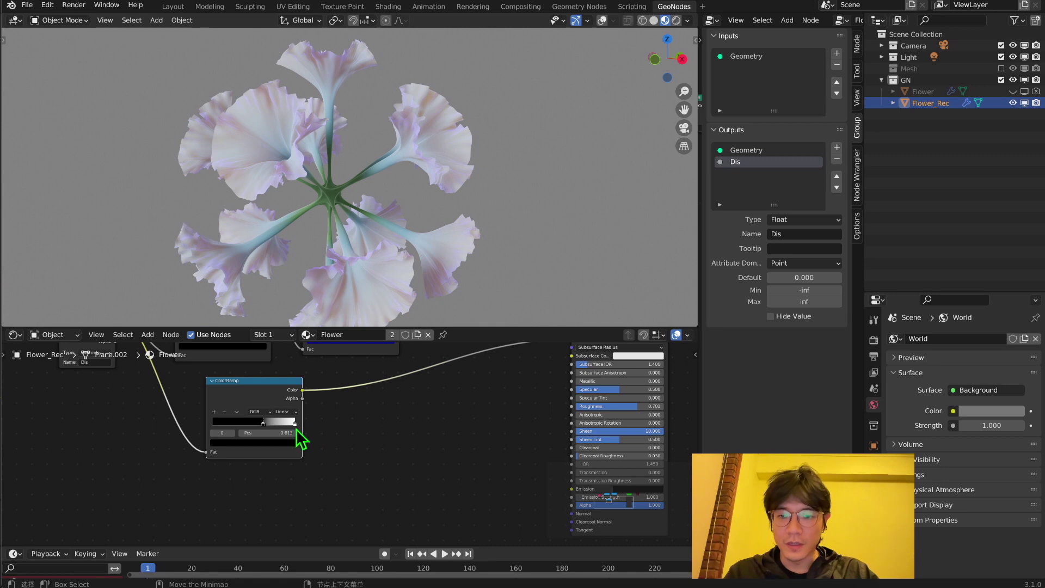
left_click(295, 423)
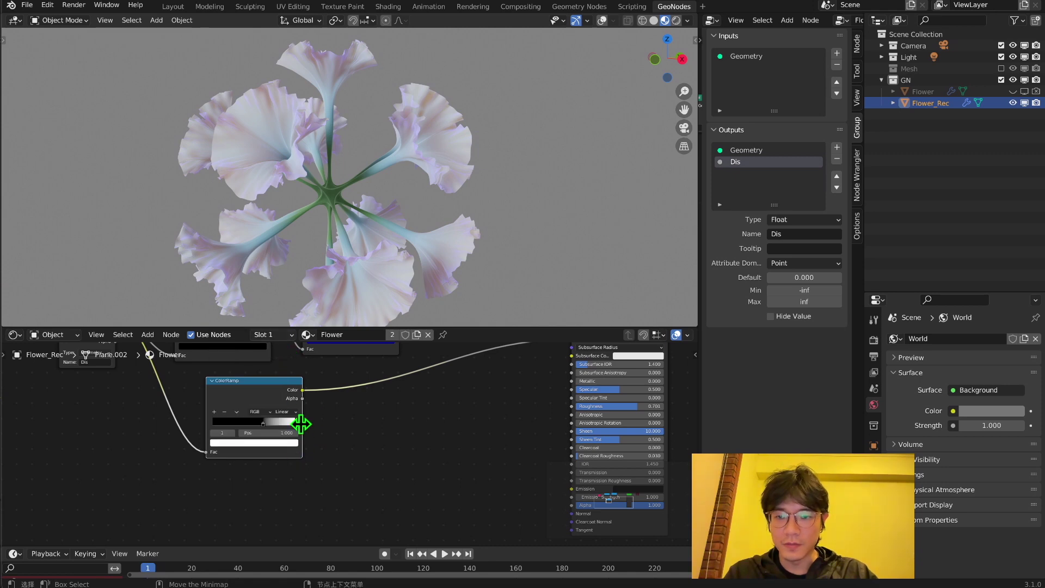
left_click(287, 445)
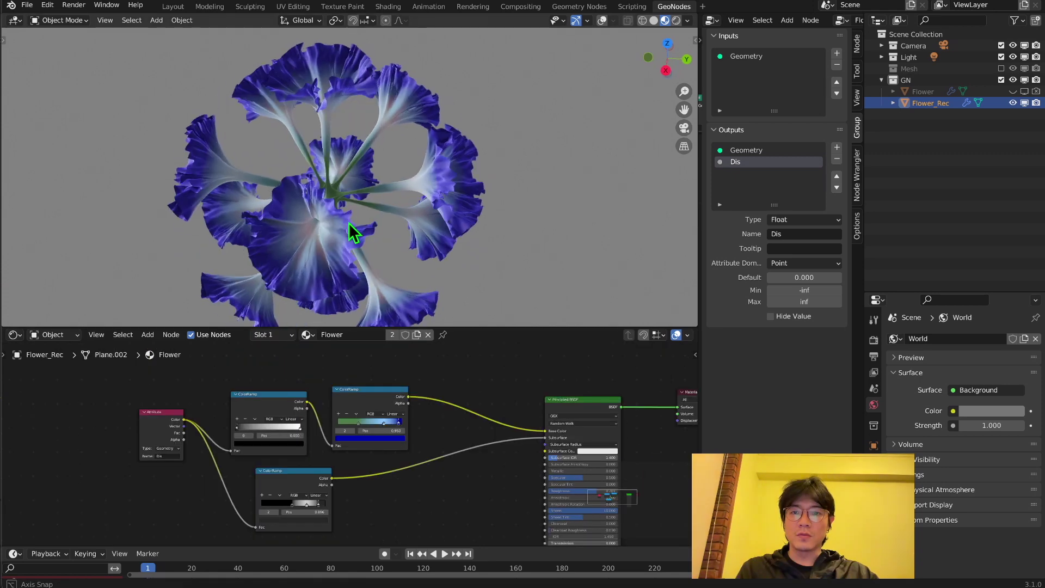
Inspect the shaded flower from other angles and reposition the subsurface ColorRamp and the Attribute node.
middle_click_drag(348, 224, 267, 220)
middle_click_drag(381, 264, 430, 240)
middle_click_drag(243, 432, 268, 417)
left_click_drag(296, 456, 269, 480)
left_click_drag(196, 396, 155, 440)
scroll(271, 396, "down", 3)
middle_click_drag(271, 397, 276, 438)
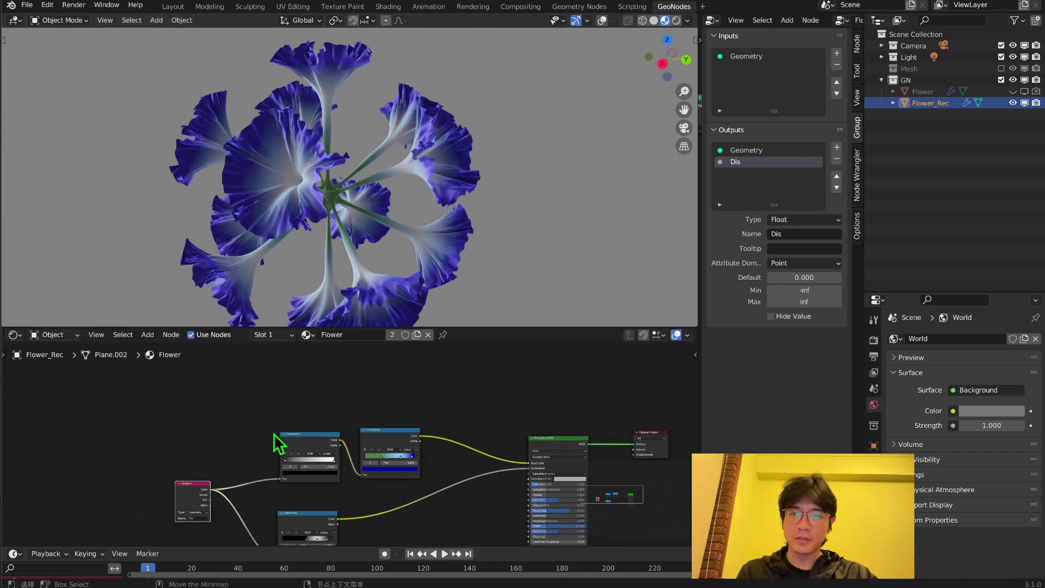
Add an Ambient Occlusion node with its own ColorRamp and multiply it with the distance ColorRamp at Fac 0.843, feeding the petal color ramp.
left_click(266, 420)
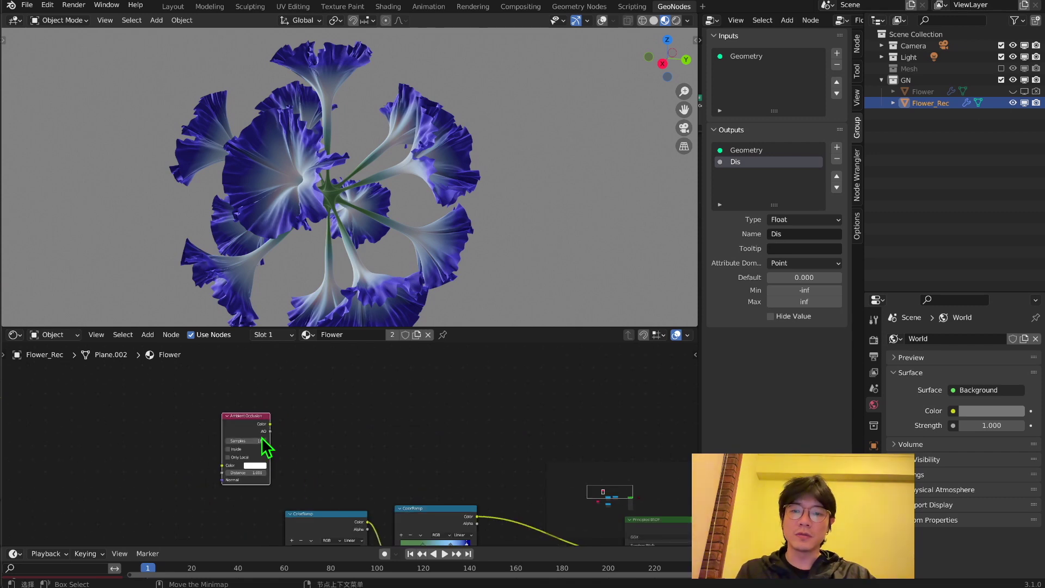
mouse_move(261, 443)
middle_mouse_down()
mouse_move(289, 441)
mouse_move(270, 426)
middle_mouse_up()
middle_click_drag(307, 472, 366, 412)
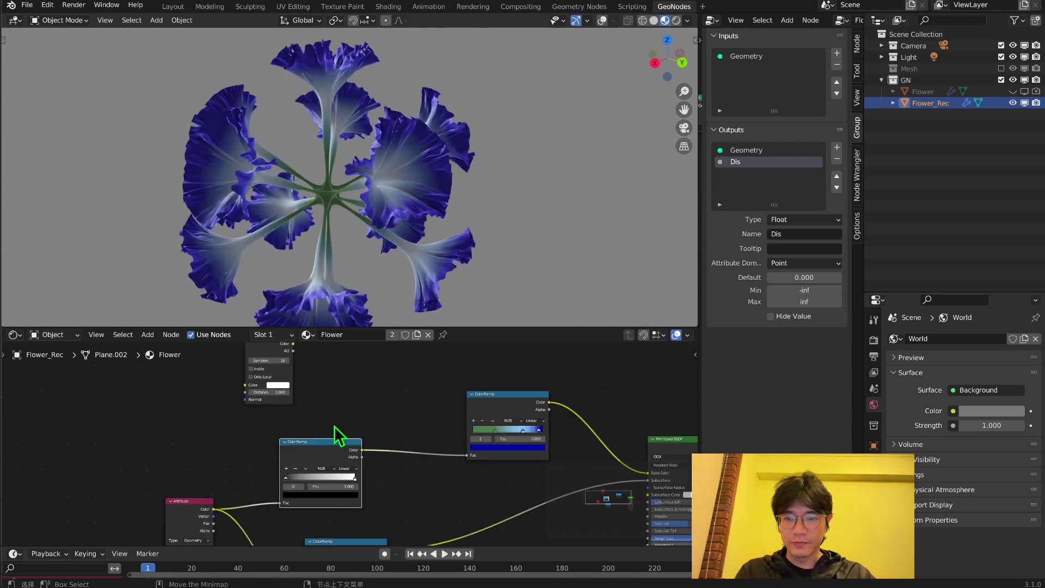
key("shift+a")
left_click(389, 390)
key("Escape")
scroll(319, 394, "down", 2)
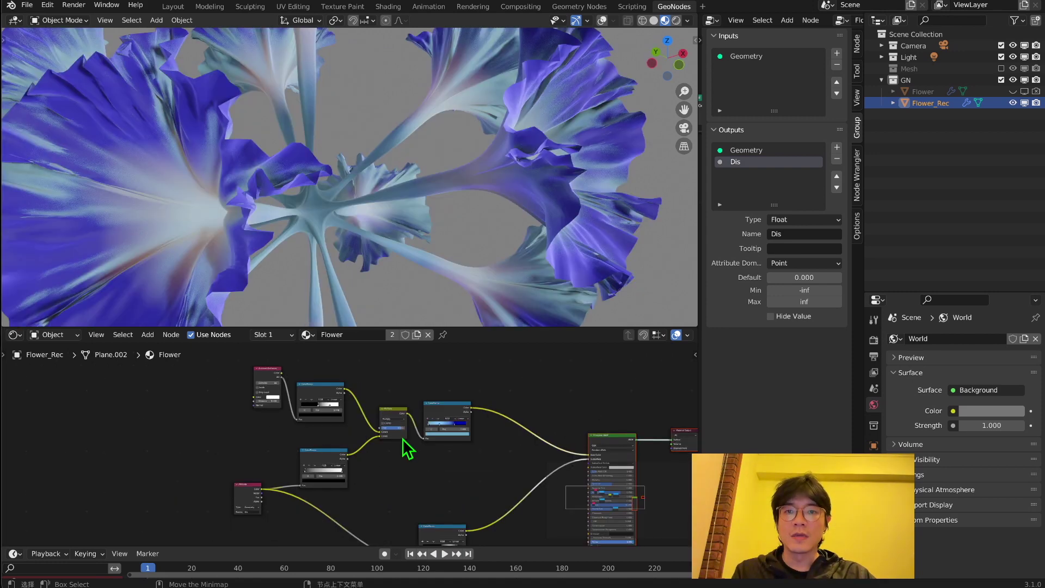
Examine the ambient occlusion and Multiply node setup and its effect on the petals from another angle.
scroll(411, 444, "up", 1)
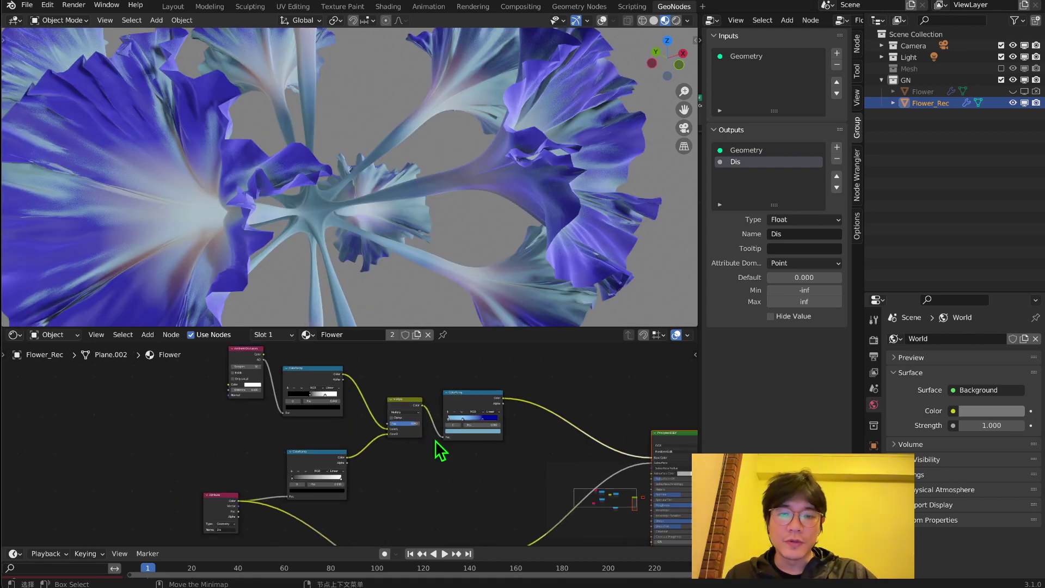
scroll(437, 442, "up", 1)
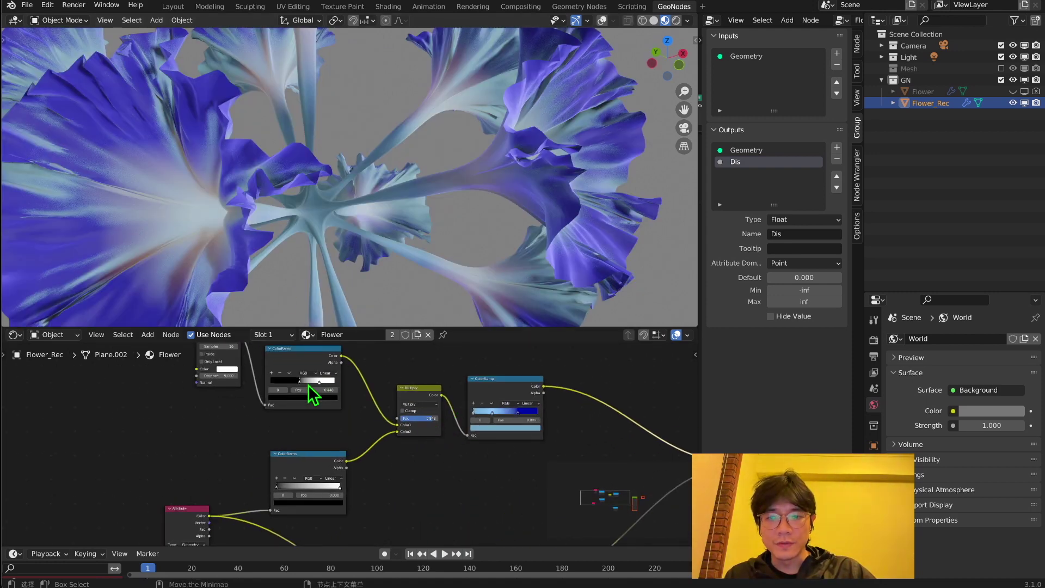
scroll(459, 427, "up", 1)
middle_click_drag(459, 427, 360, 444)
scroll(384, 433, "up", 2)
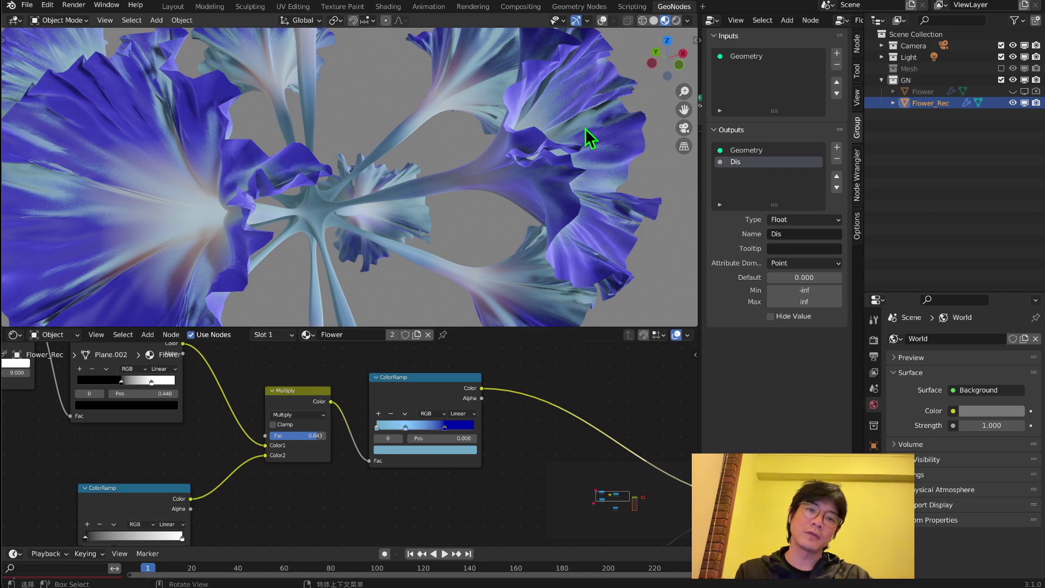
middle_click_drag(575, 133, 501, 126)
middle_click_drag(489, 277, 459, 172)
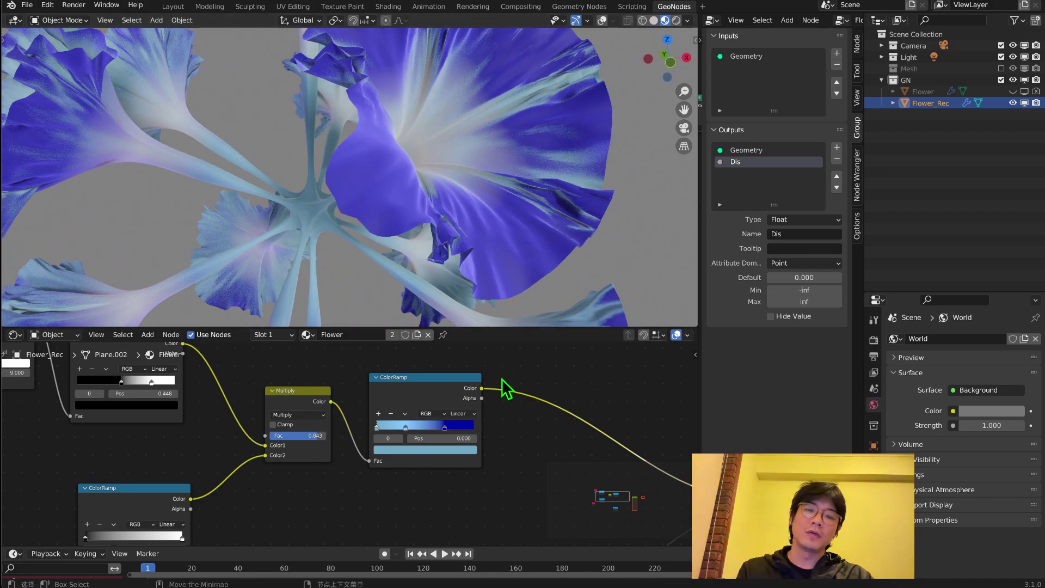
Duplicate the Multiply node and insert the copy between the blue ColorRamp and the Principled BSDF's Base Color.
left_click_drag(472, 389, 504, 377)
scroll(505, 416, "down", 3)
middle_click_drag(505, 416, 443, 357)
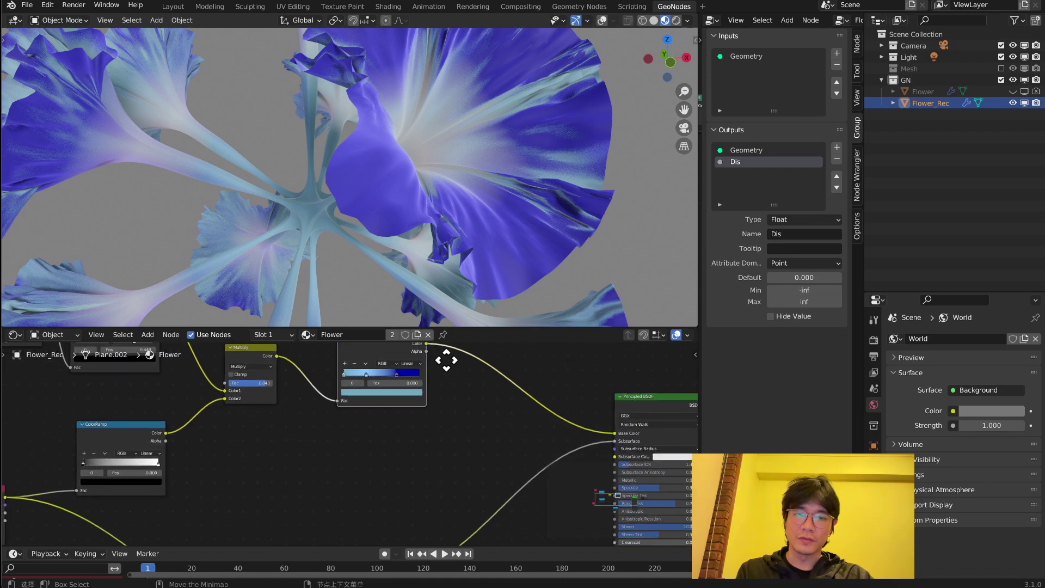
scroll(443, 365, "down", 3)
scroll(340, 416, "down", 1)
middle_click_drag(339, 417, 388, 420)
left_click(327, 373)
key("shift+d")
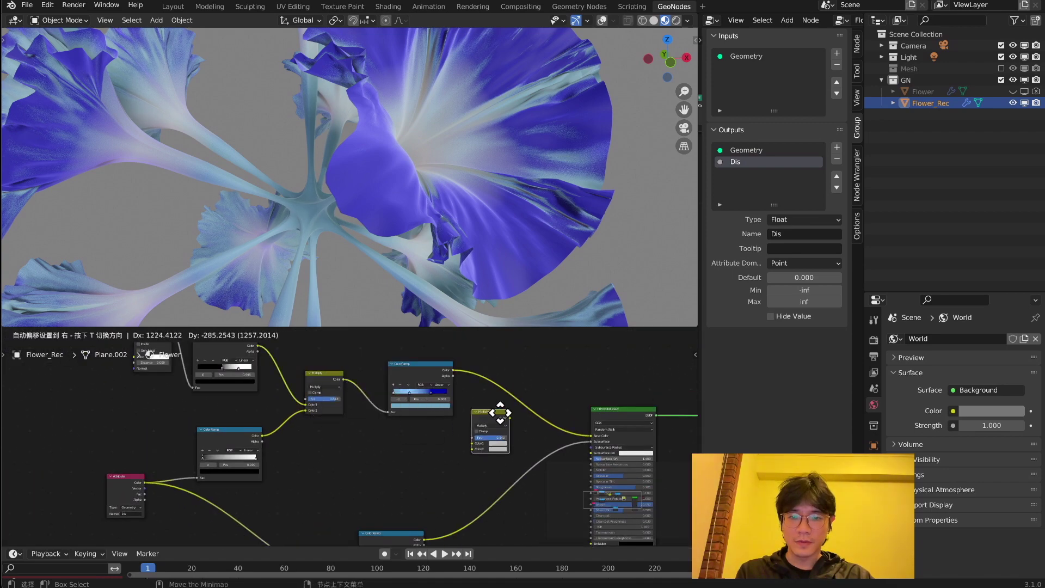
left_click(516, 397)
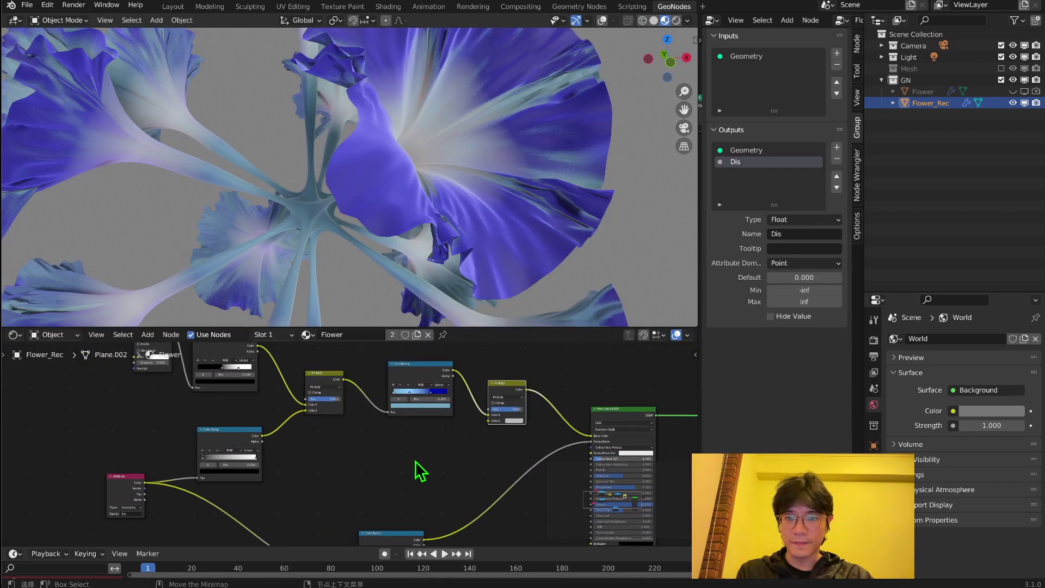
Connect the distance ColorRamp's Color output to the Fac input of the second Multiply node.
scroll(491, 434, "up", 2)
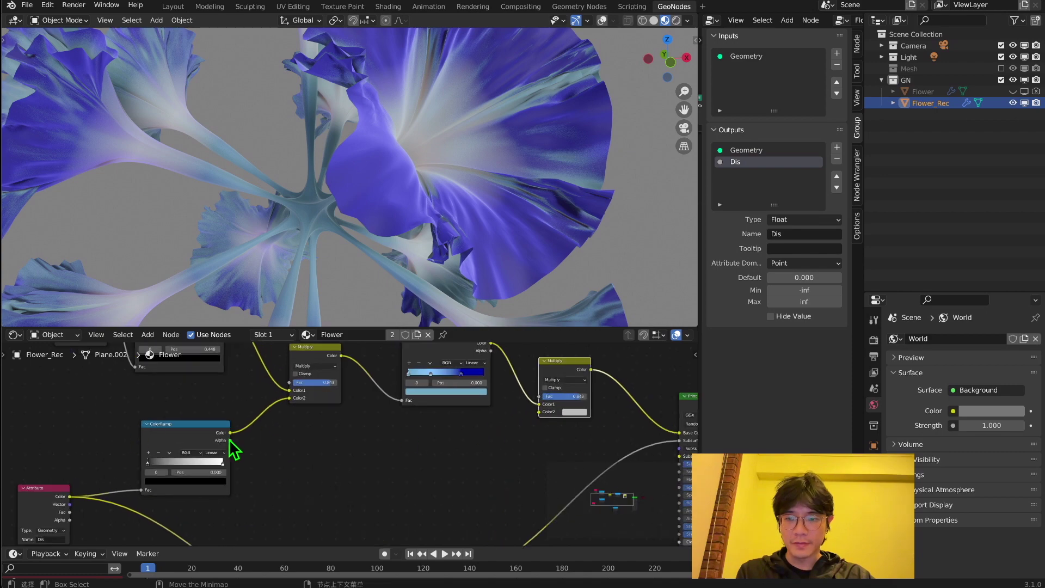
left_click_drag(231, 433, 541, 403)
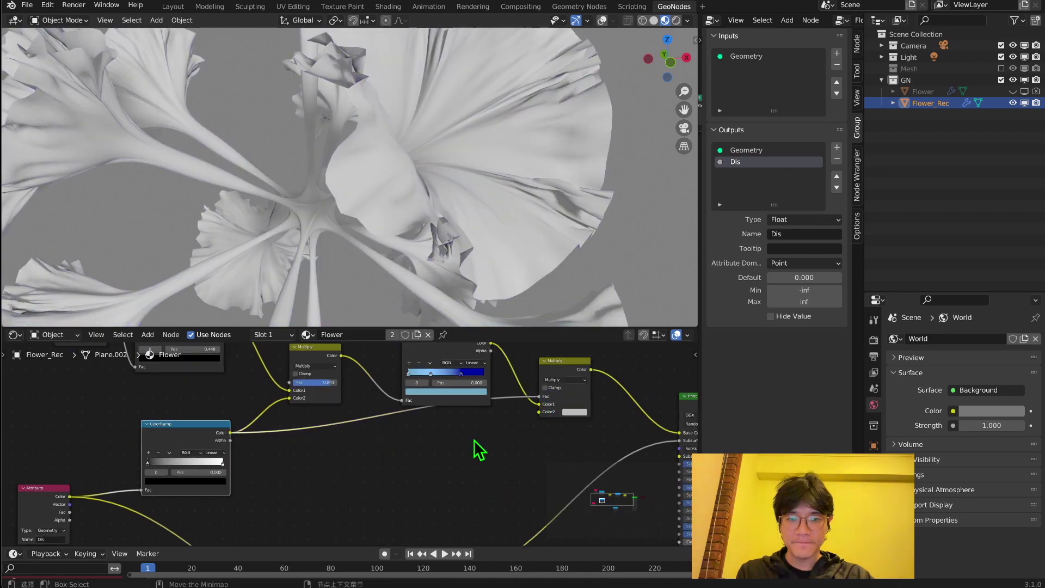
middle_click_drag(441, 436, 357, 432)
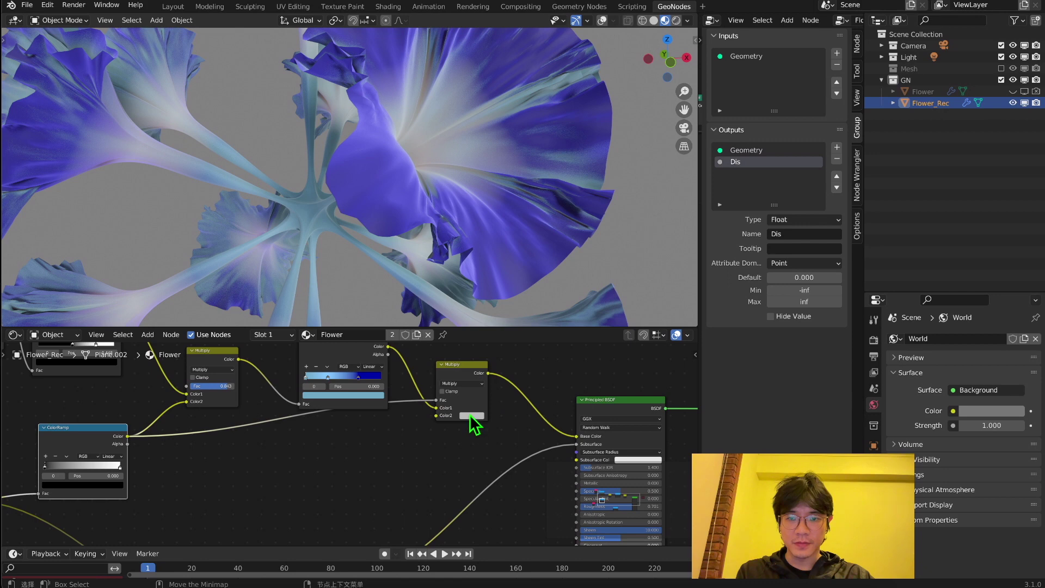
Reposition the second Multiply node and set its Color2 to a saturated green.
left_click_drag(466, 363, 472, 384)
left_click(477, 435)
left_click(477, 435)
left_click(477, 434)
left_click(493, 378)
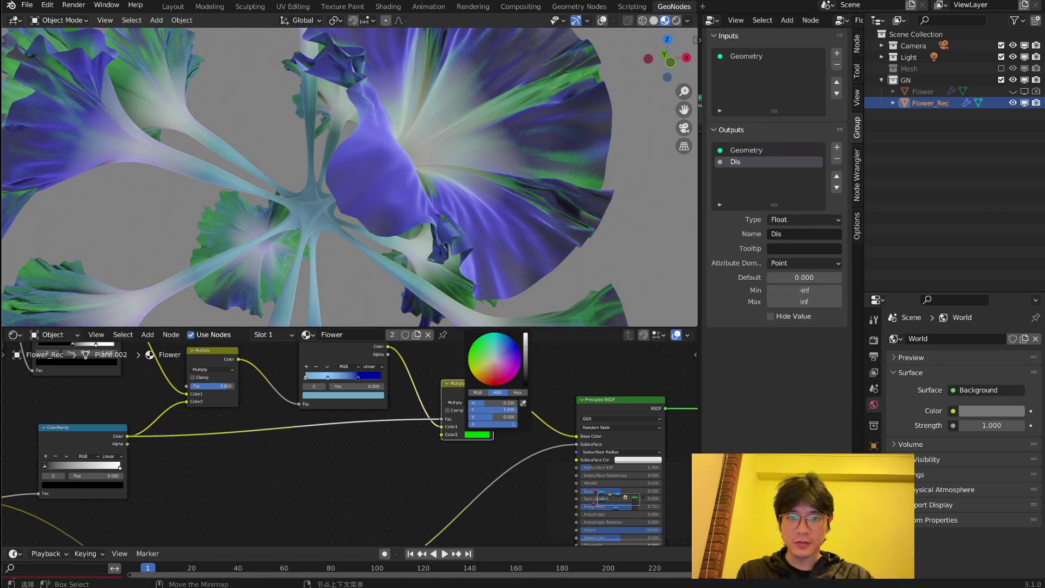
left_click_drag(474, 343, 470, 348)
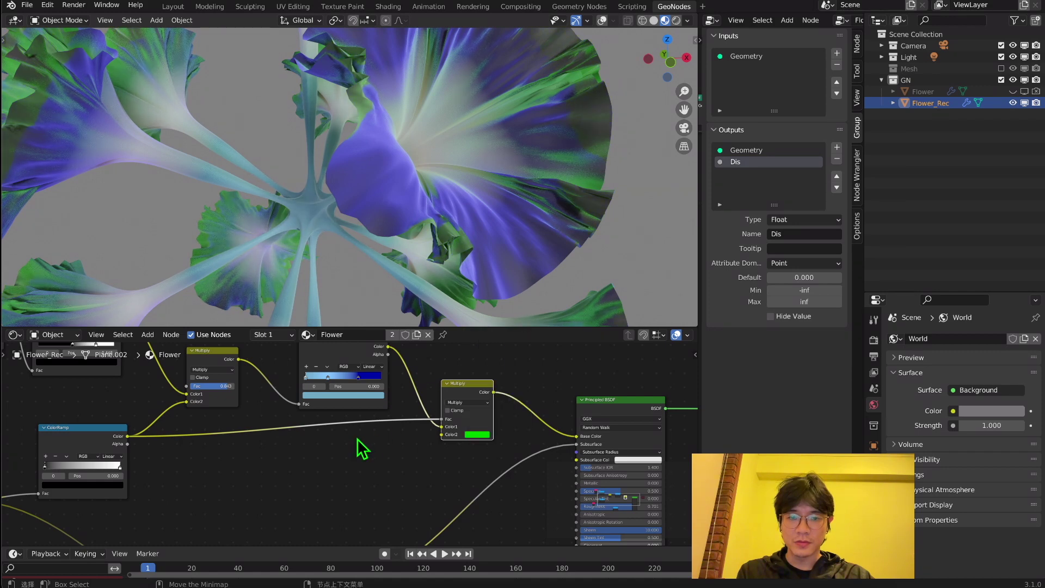
Duplicate the distance ColorRamp as a white-to-black ramp with a stop at 0.640 and use it for the second Multiply's Fac.
middle_click_drag(240, 466, 290, 452)
key("shift+d")
left_click(375, 415)
left_click_drag(383, 447, 293, 448)
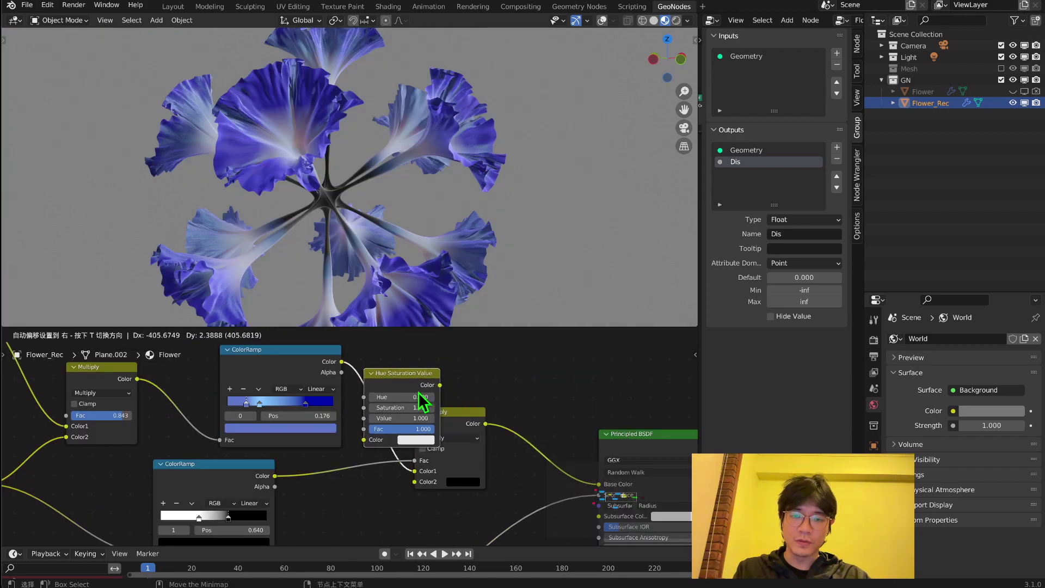
Insert a Hue Saturation Value node between the blue ColorRamp and the second Multiply and shift its hue to turn the petals pink.
left_click(413, 387)
left_click_drag(515, 412, 519, 428)
left_click_drag(402, 397, 452, 397)
scroll(425, 274, "down", 2)
middle_click_drag(425, 275, 352, 270)
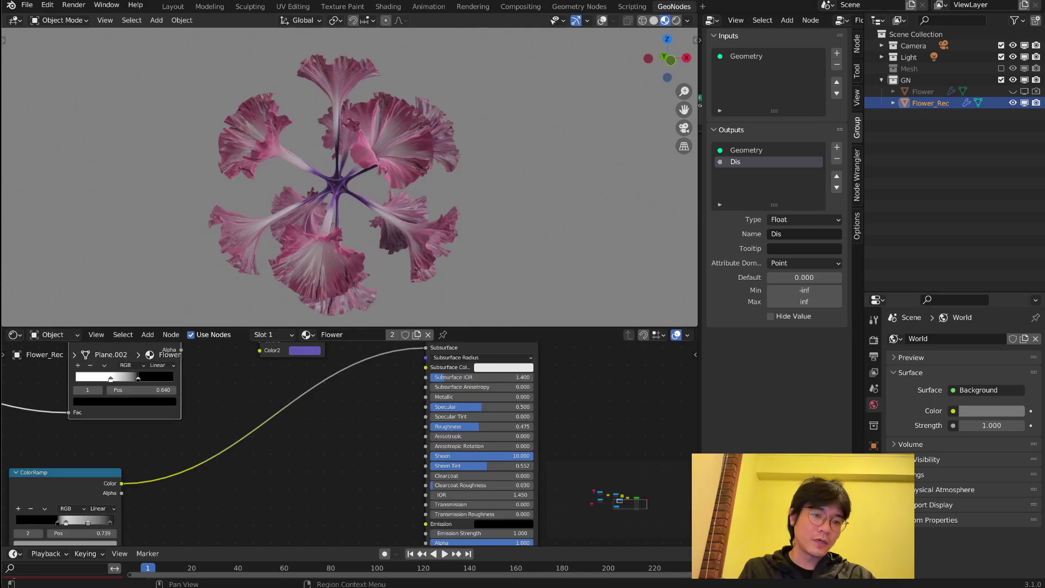
Add a Solidify modifier to Flower_Rec and set its thickness to 0.003 m.
left_click(874, 319)
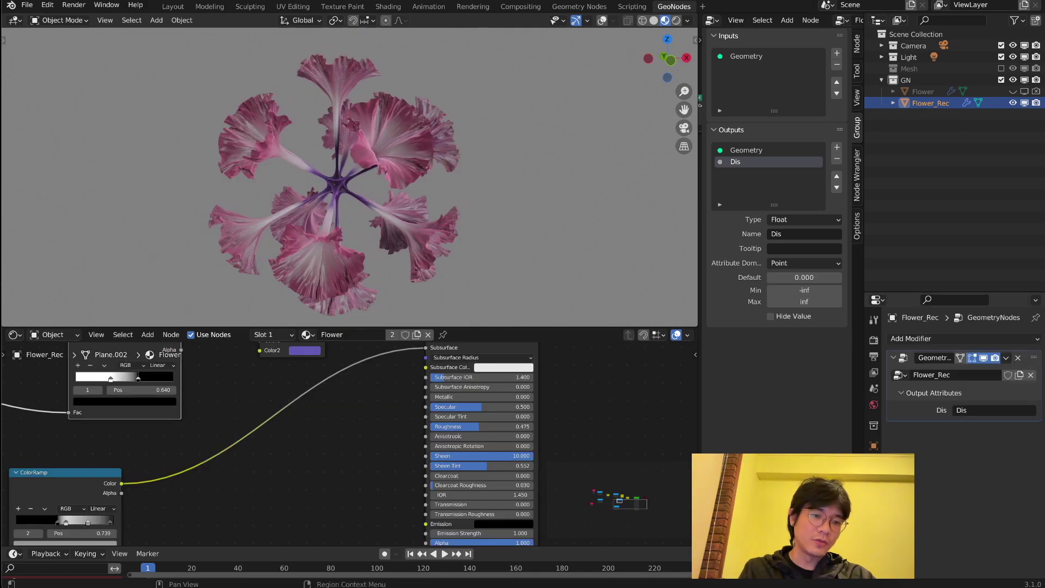
left_click(958, 338)
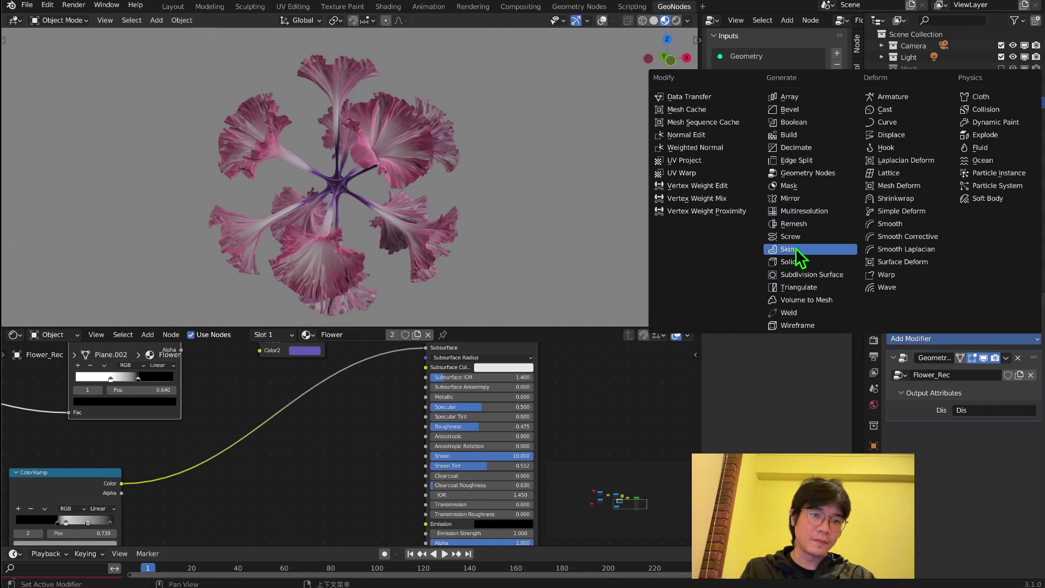
left_click(801, 267)
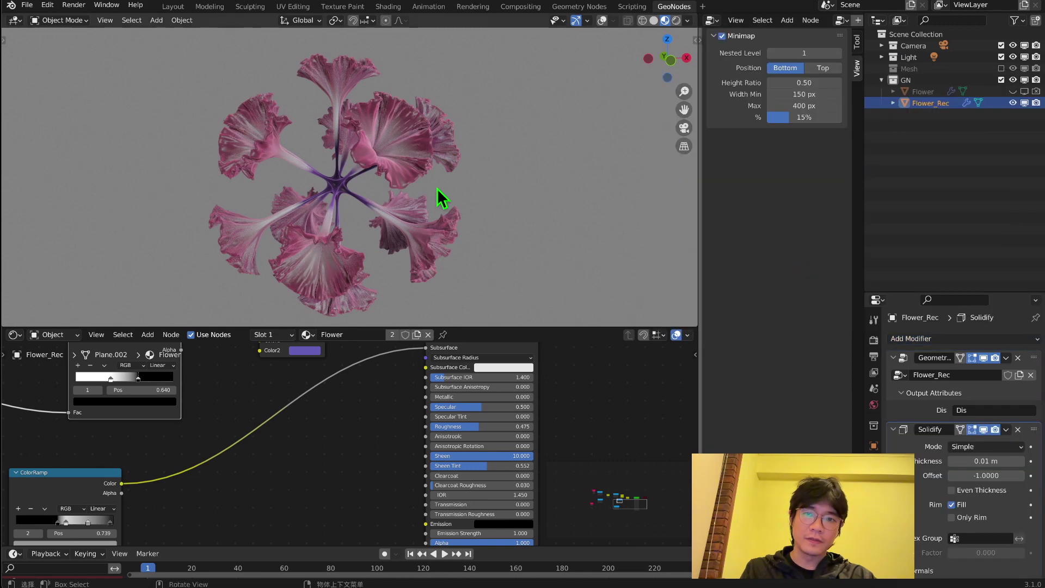
scroll(439, 198, "up", 5)
scroll(435, 202, "up", 4)
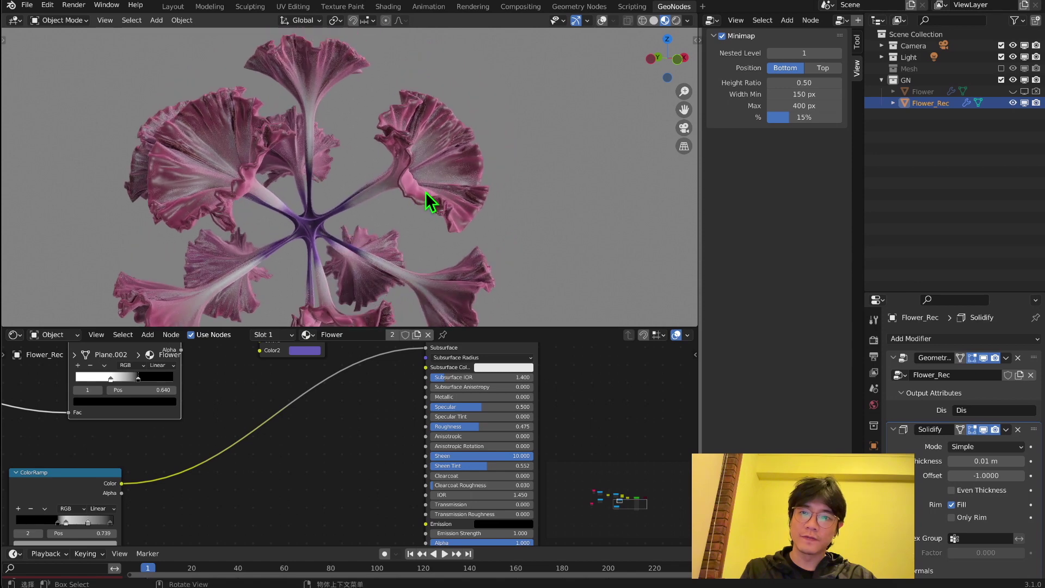
left_click(969, 462)
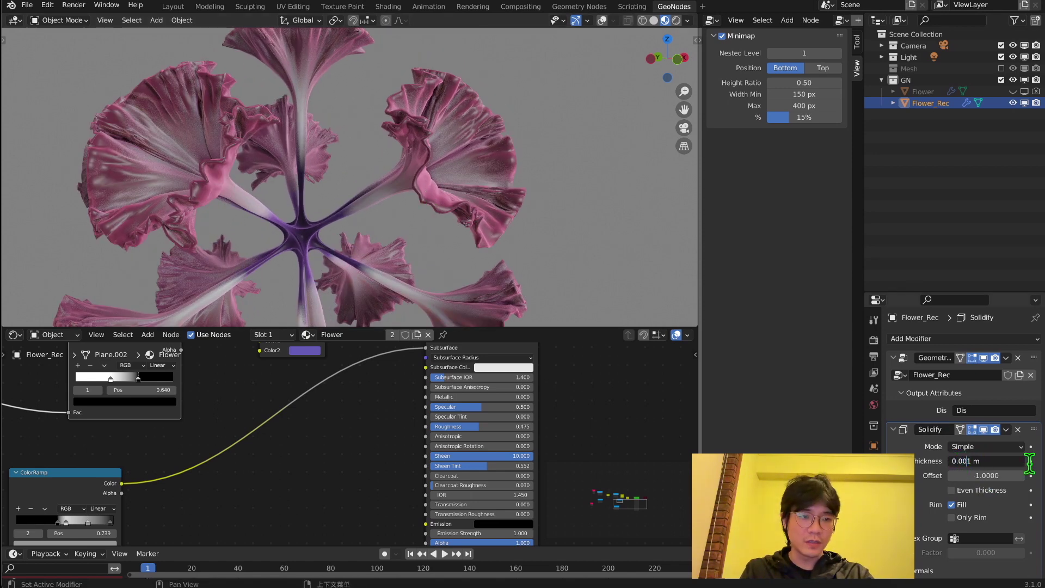
key("Return")
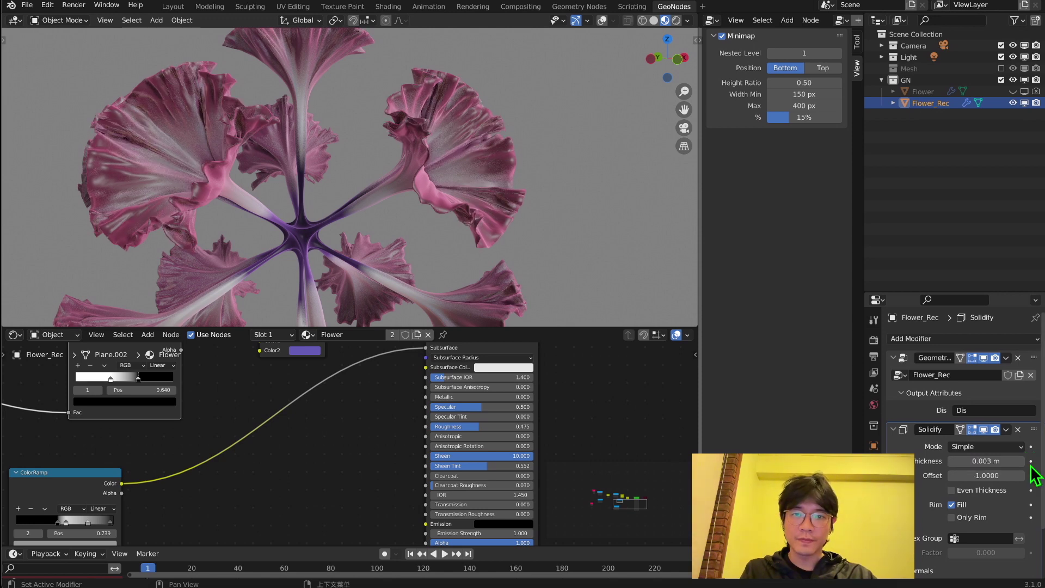
middle_click_drag(533, 216, 561, 222)
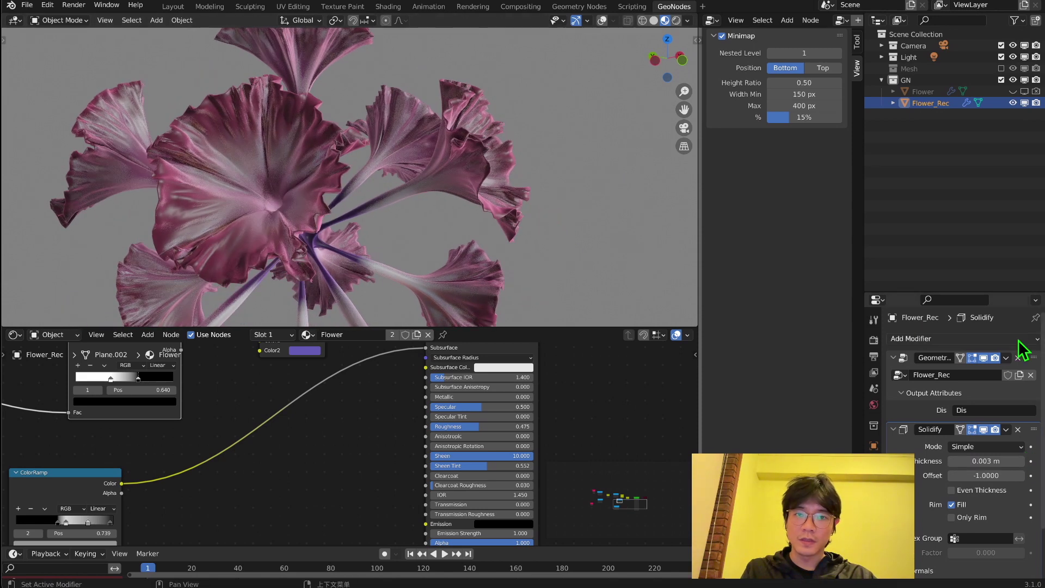
Add a Subdivision Surface modifier after Solidify with viewport and render levels of 1.
left_click(893, 430)
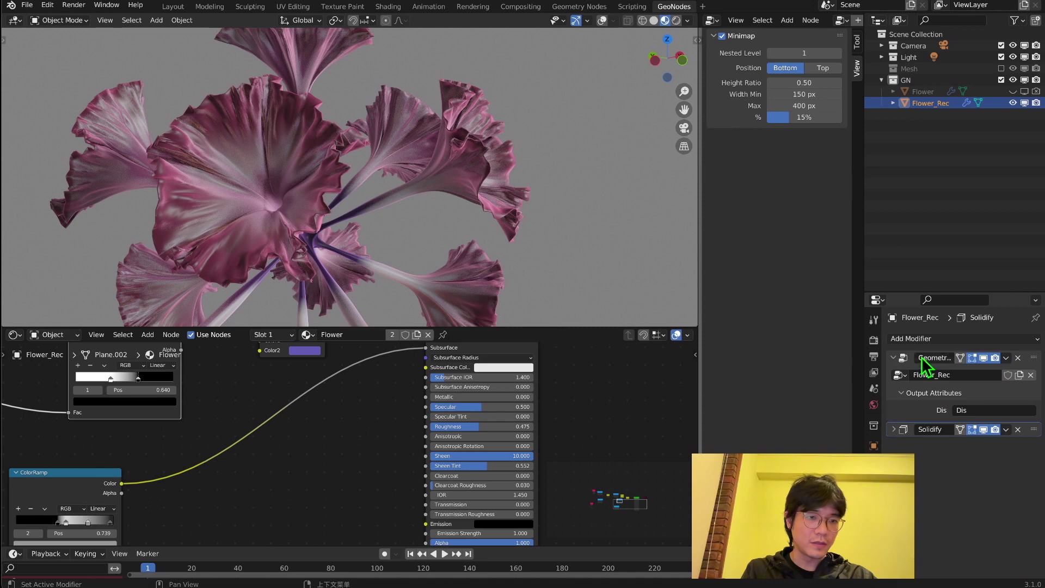
left_click(944, 340)
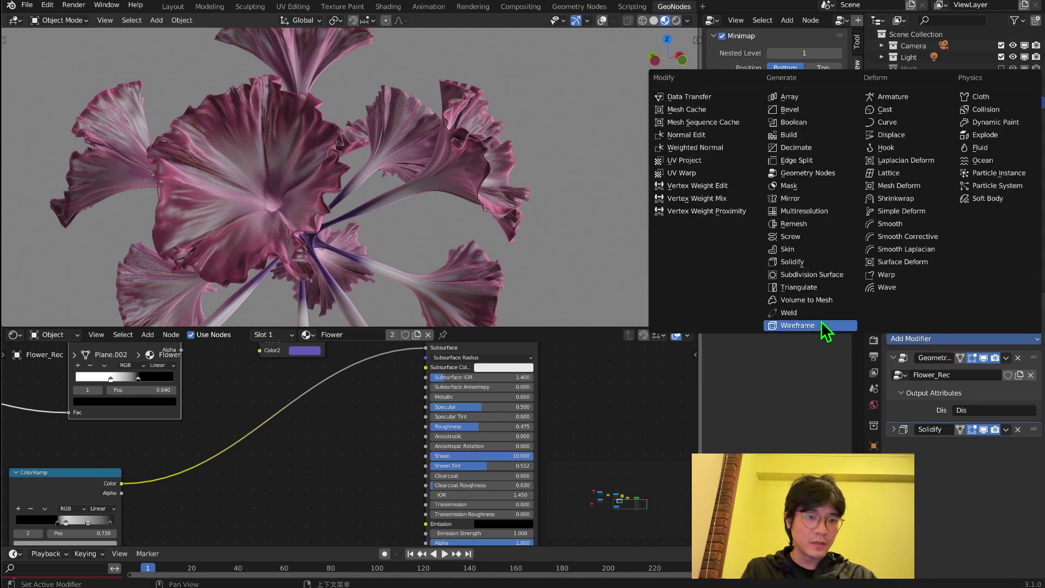
left_click(818, 275)
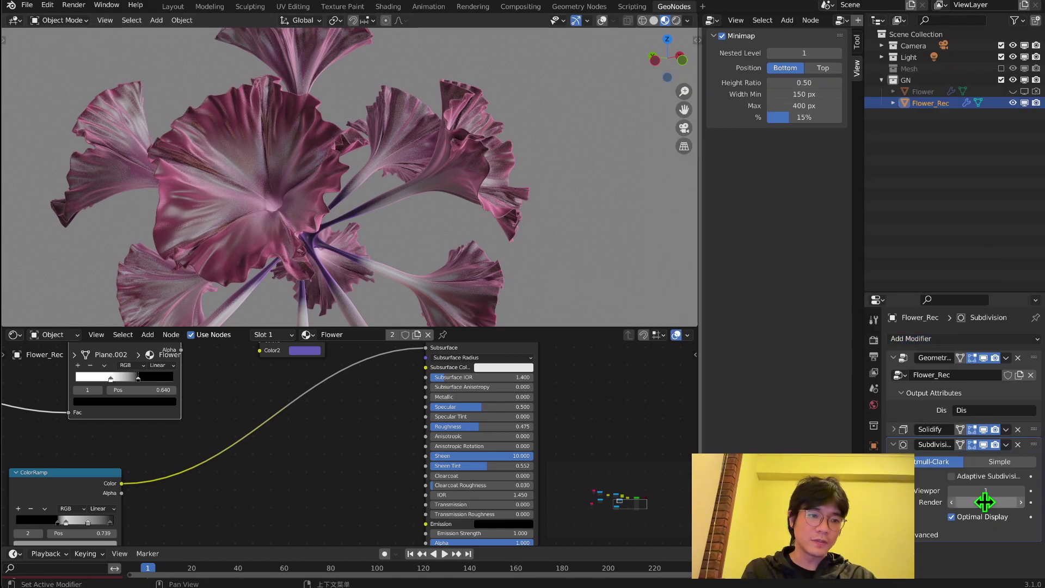
middle_click_drag(571, 249, 338, 158)
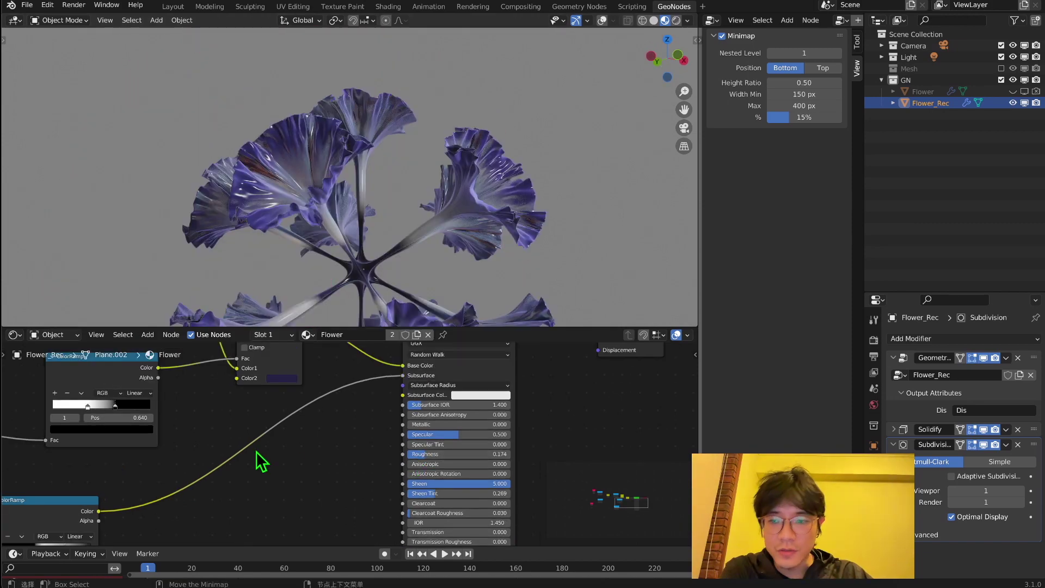
Look over the Flower material's node network from the Principled BSDF back to its ColorRamps.
middle_click_drag(256, 451, 348, 492)
scroll(325, 462, "down", 3)
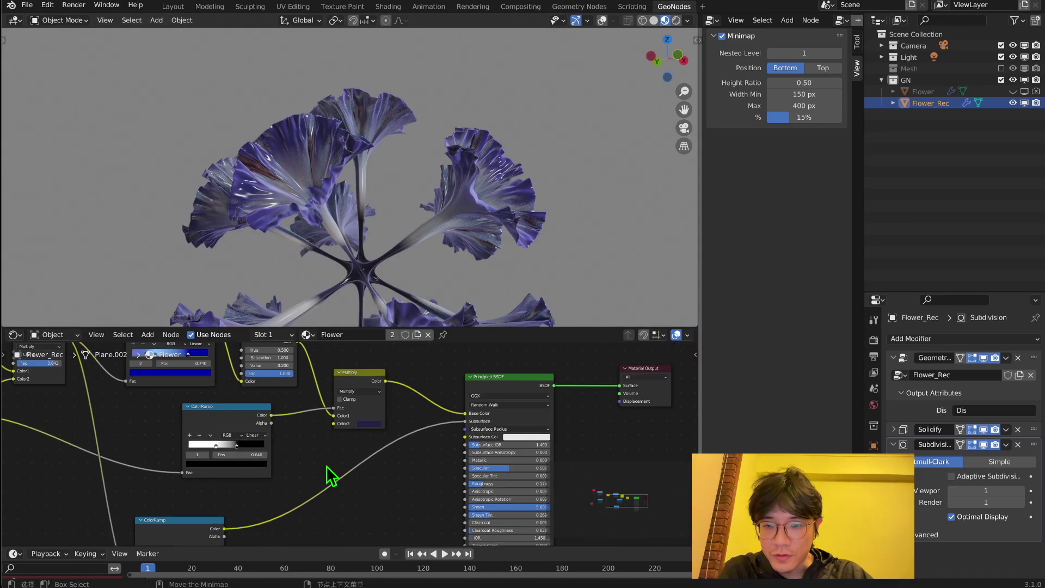
scroll(236, 422, "down", 4)
middle_click_drag(234, 417, 260, 407)
scroll(260, 407, "up", 2)
scroll(306, 438, "up", 1)
left_click_drag(256, 392, 449, 464)
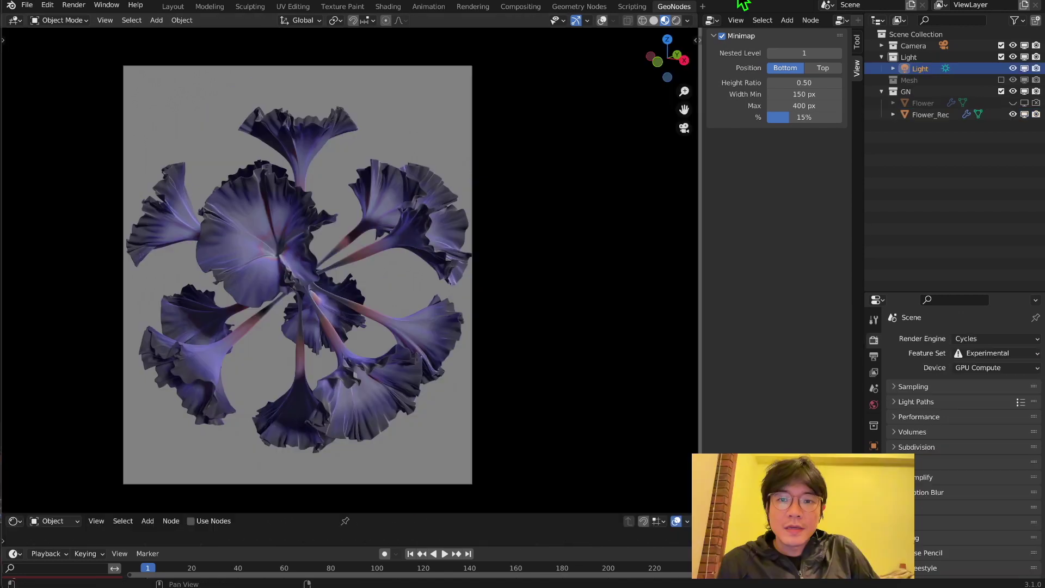